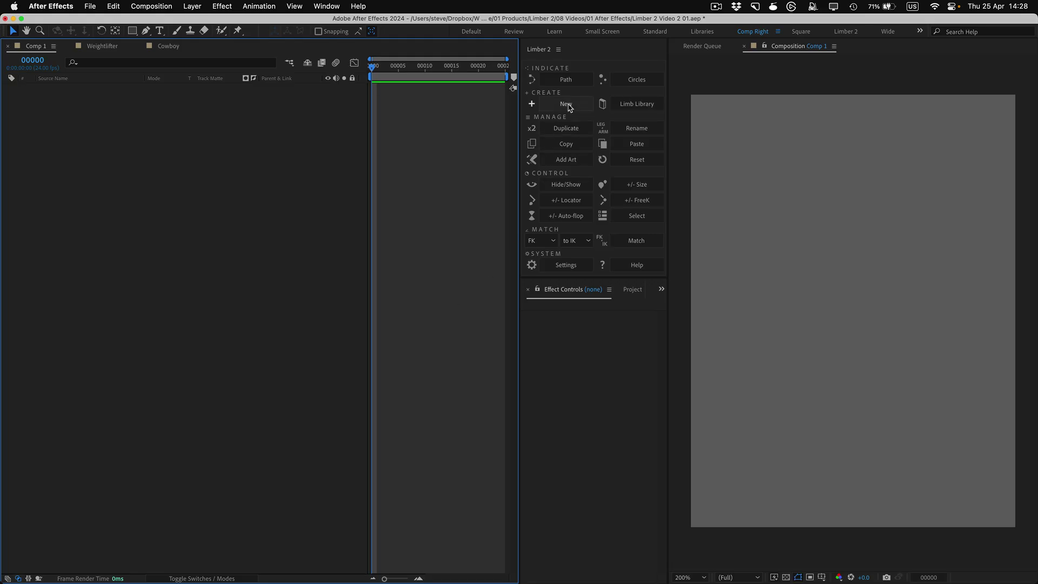
Step: Create a new left leg limb with Limber in Comp 1
click(574, 104)
click(462, 272)
click(455, 281)
click(549, 454)
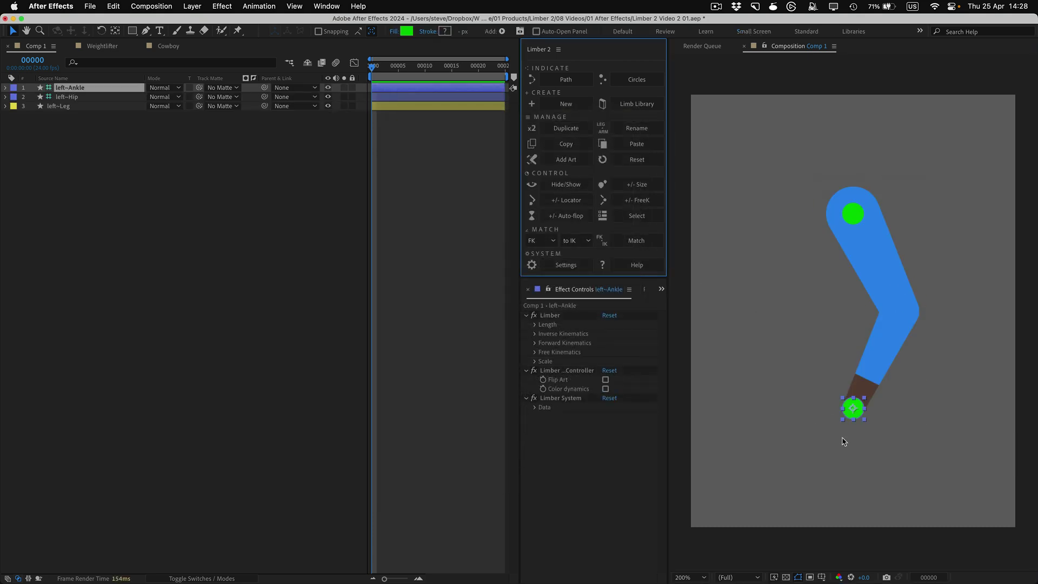
Step: Bend the new leg by moving its ankle and hip controllers in the composition
drag(867, 408, 866, 365)
mouse_move(853, 214)
mouse_down()
mouse_move(839, 229)
mouse_move(812, 214)
mouse_move(838, 215)
mouse_up()
drag(868, 365, 876, 393)
mouse_move(841, 219)
mouse_down()
mouse_move(867, 204)
mouse_move(842, 215)
mouse_up()
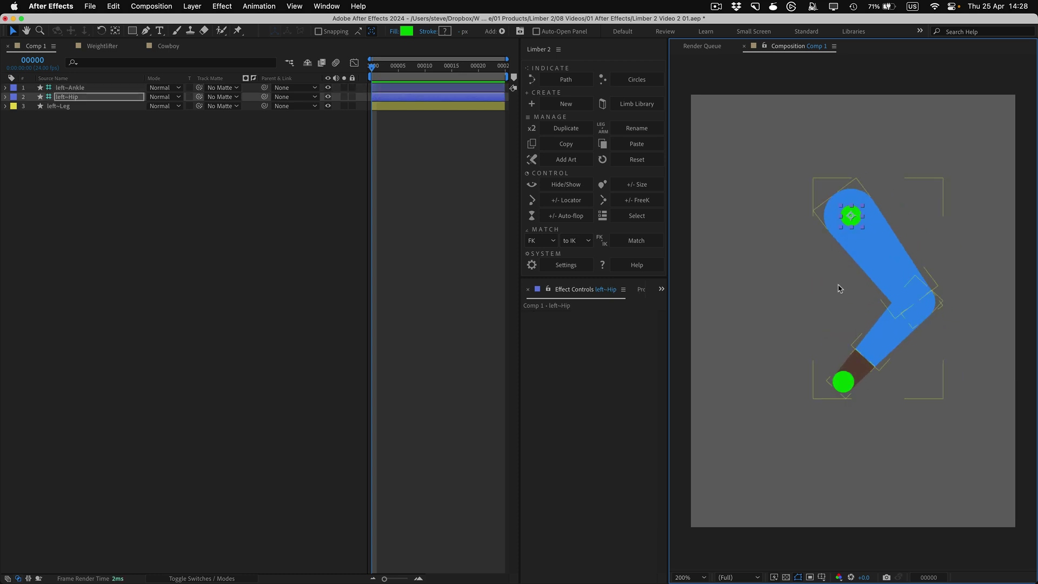
Step: Show the Inverse, Forward and Free Kinematics settings of the Limber effect on the left ankle controller
click(843, 381)
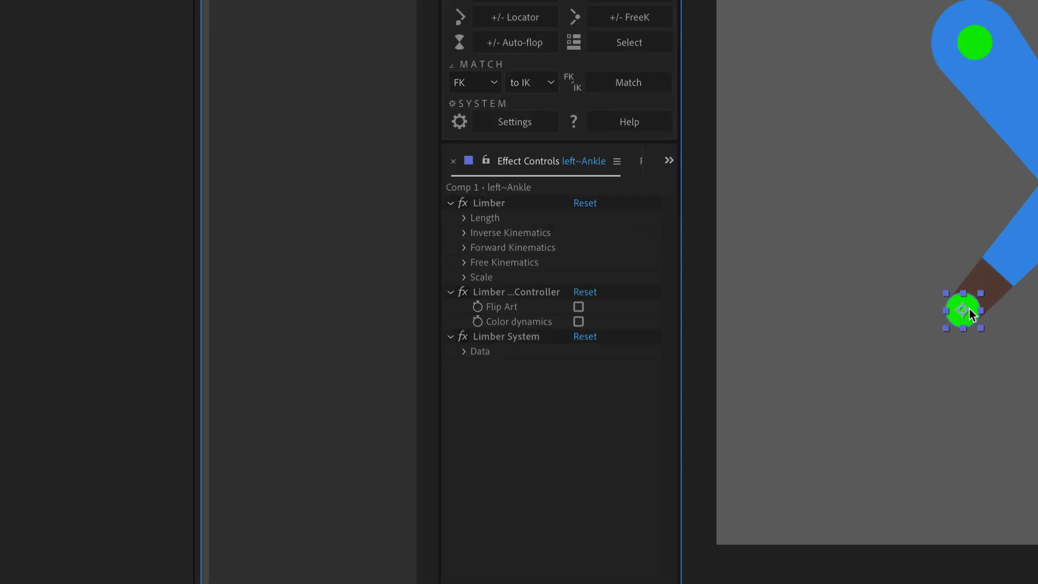
click(493, 203)
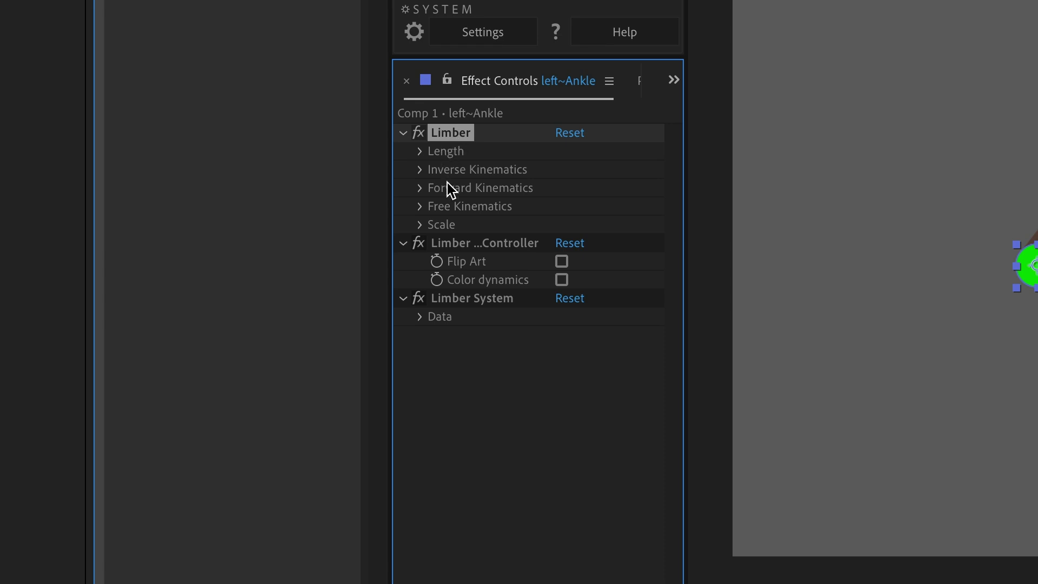
click(420, 170)
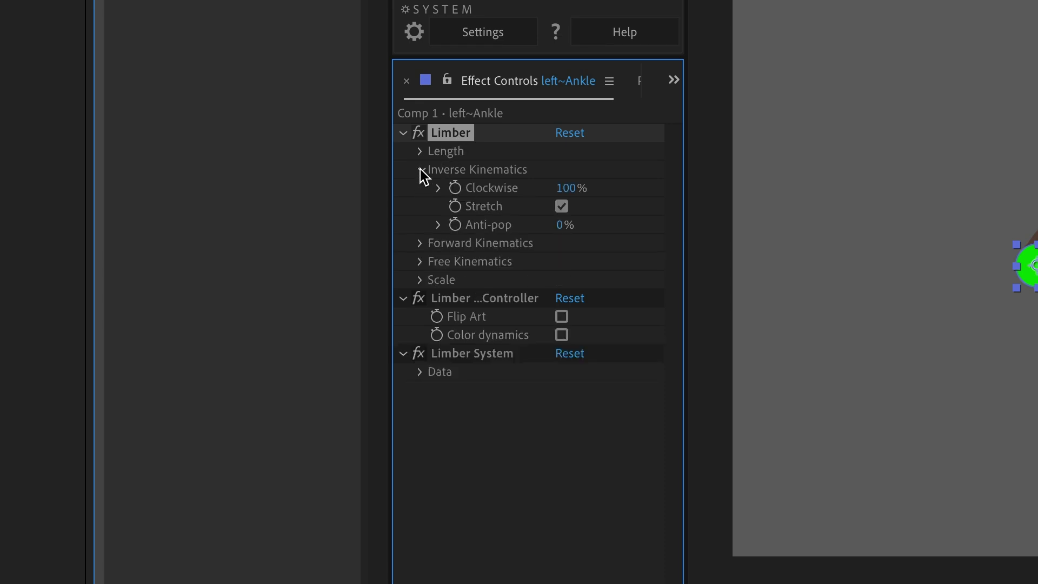
click(421, 244)
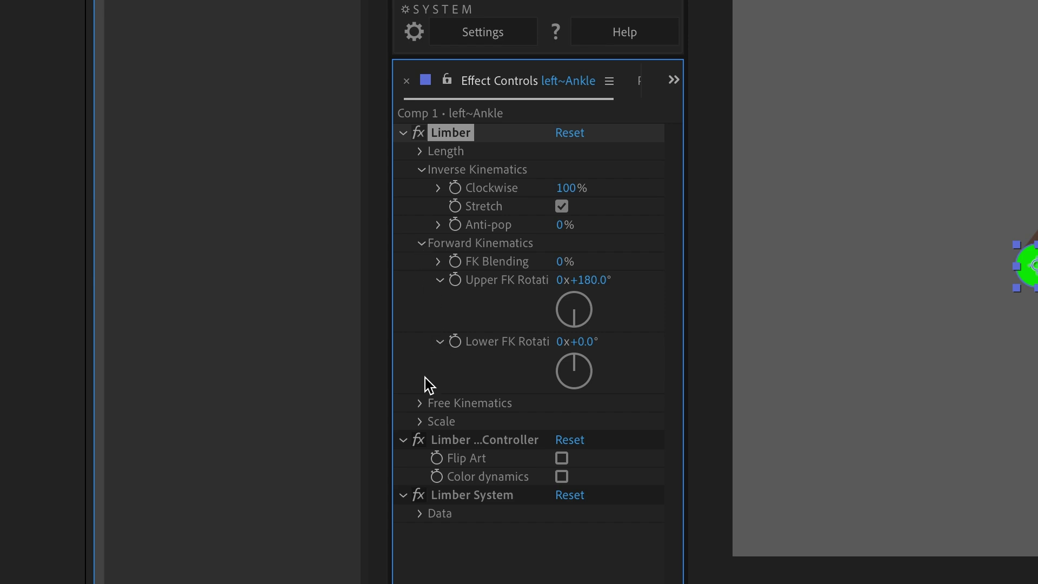
click(421, 403)
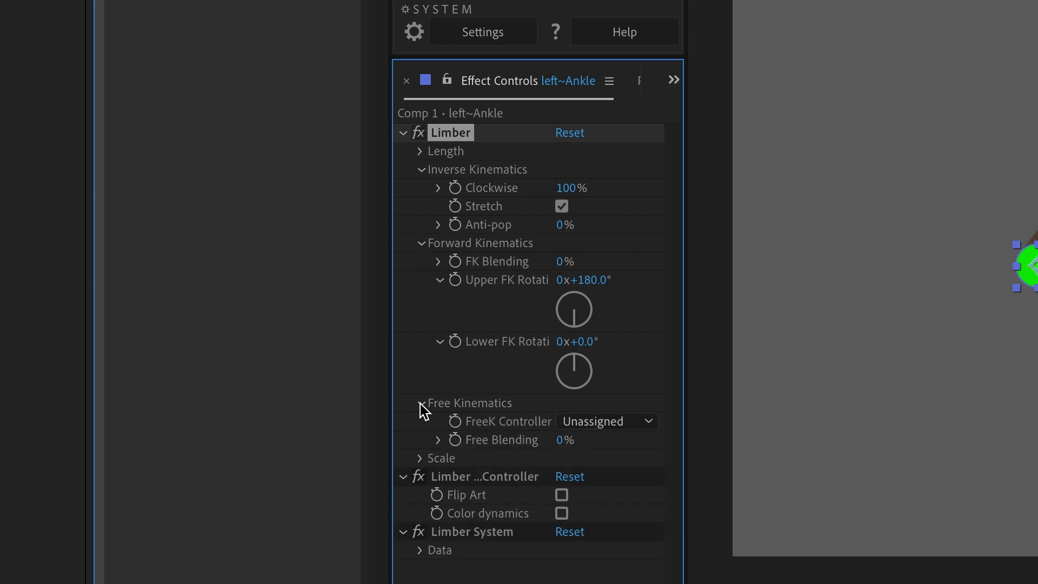
Step: Set the leg's Upper Length to 219 and its Lower Length to 206 in the Limber effect
click(420, 152)
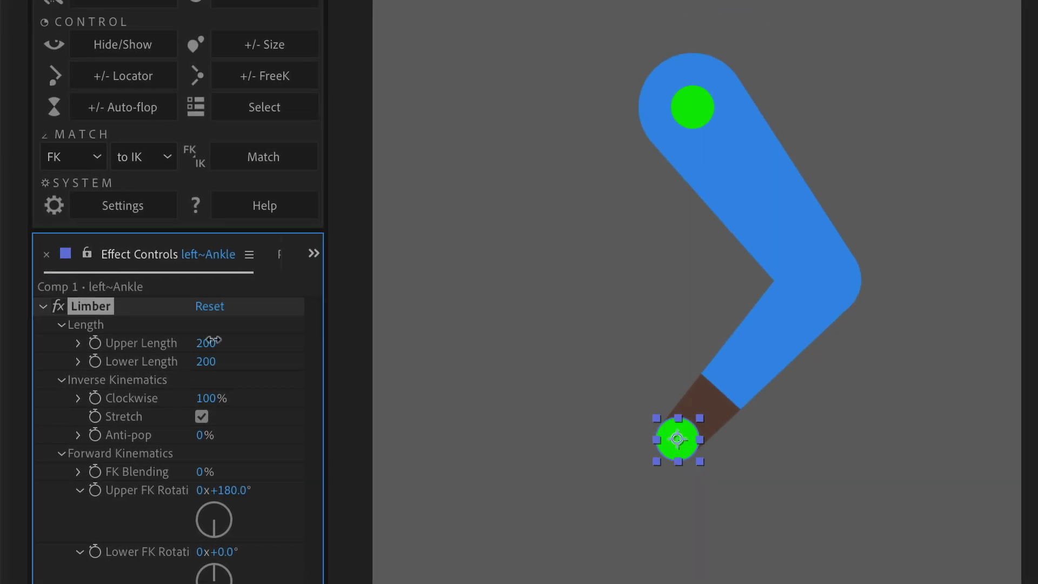
drag(212, 340, 221, 373)
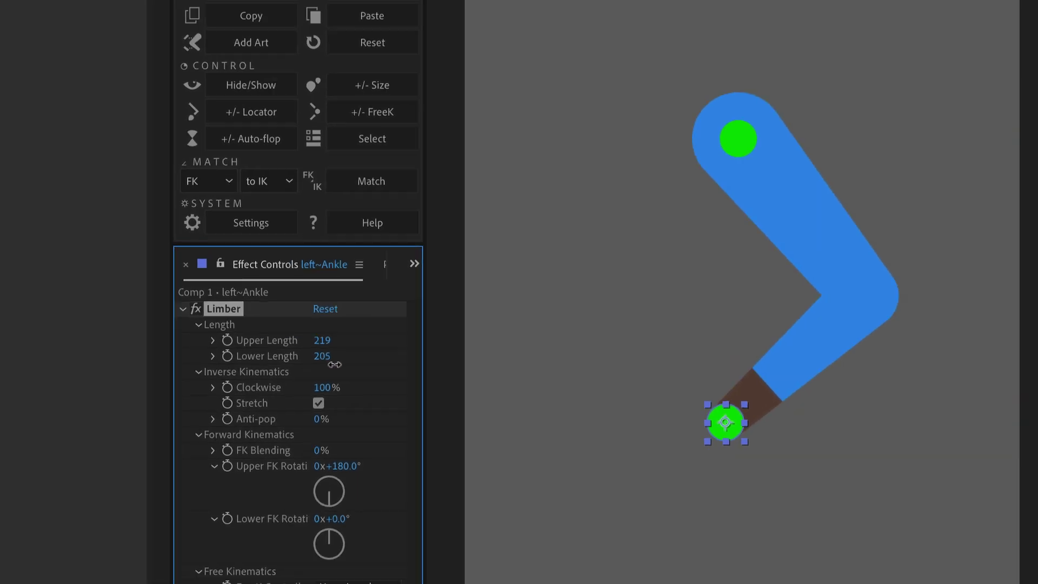
drag(303, 366, 320, 374)
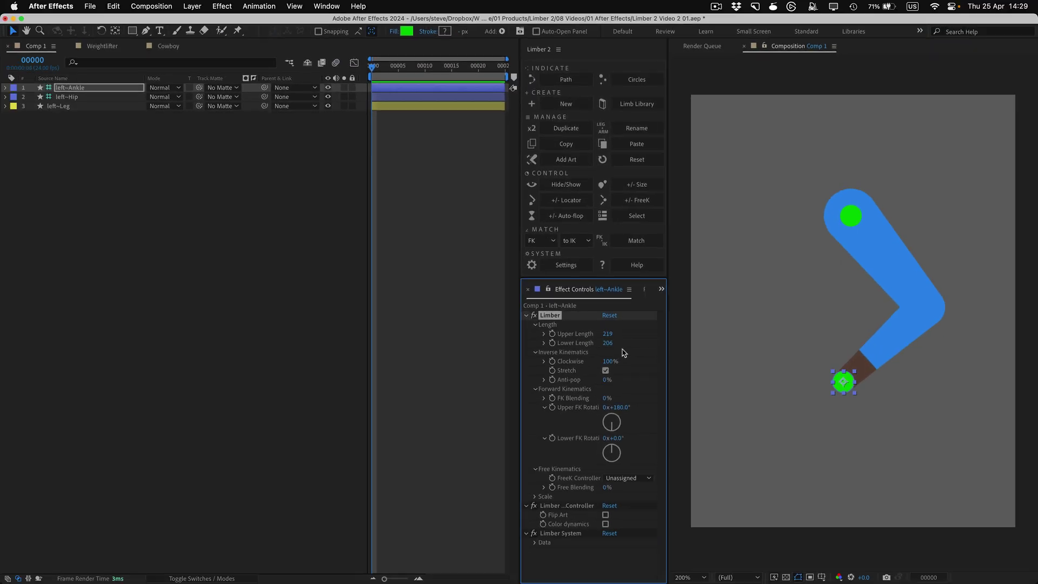
Step: In the Weightlifter composition, add Upper Length keyframes to the left and right wrist controllers at frame 50
click(100, 46)
drag(297, 70, 344, 69)
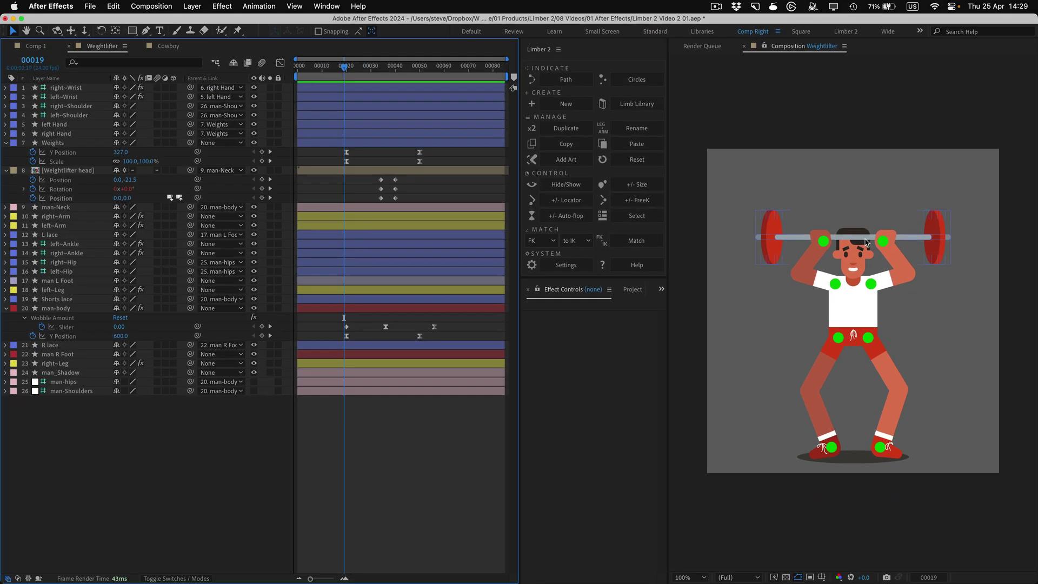
click(420, 69)
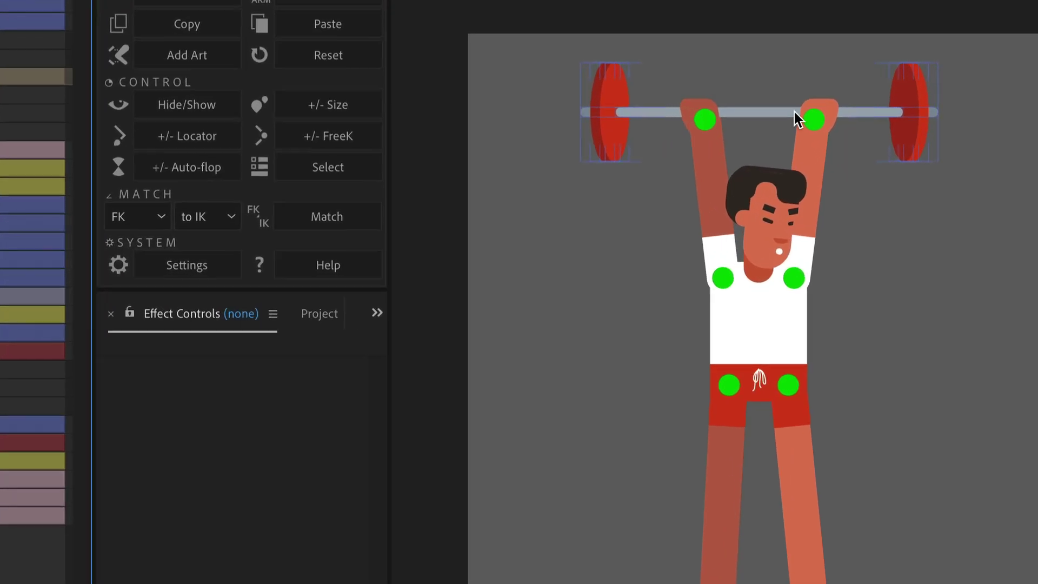
click(881, 193)
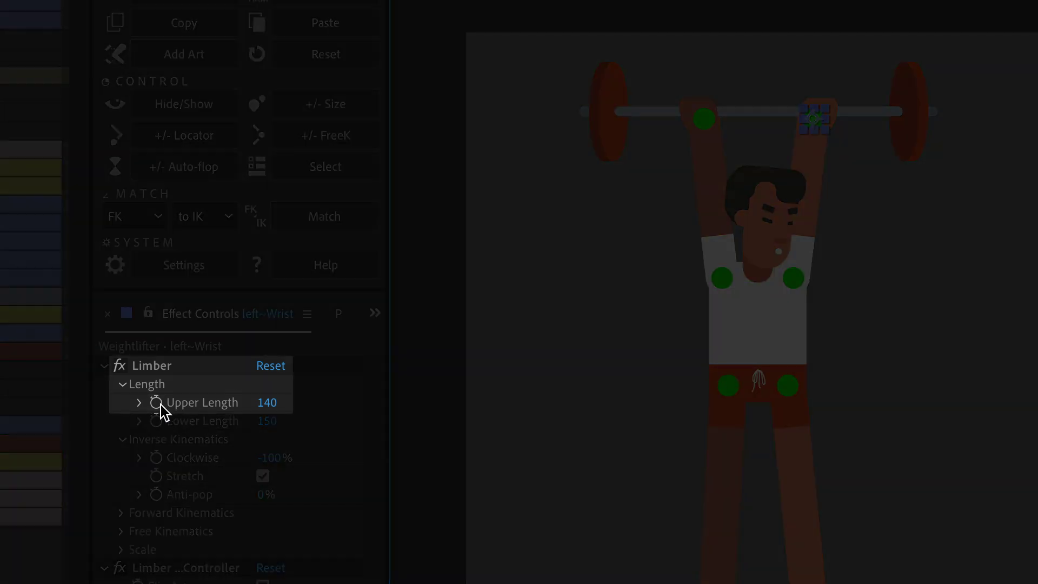
click(156, 402)
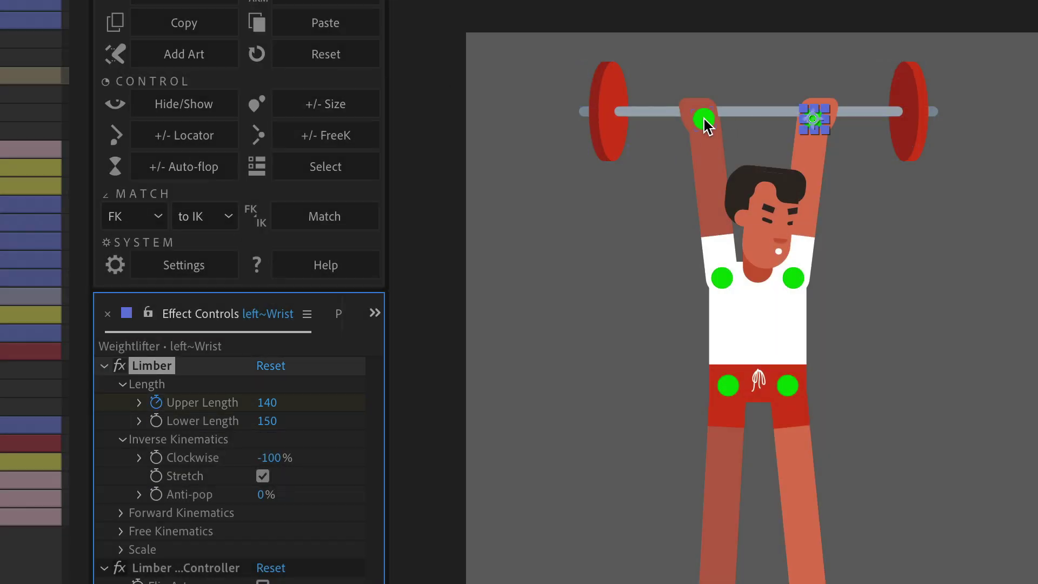
click(705, 120)
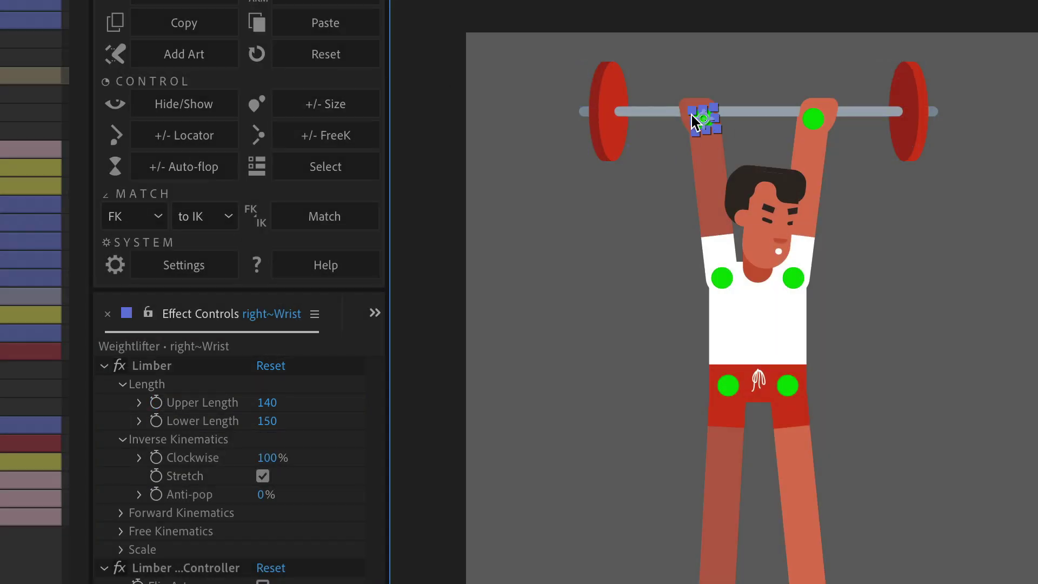
click(156, 402)
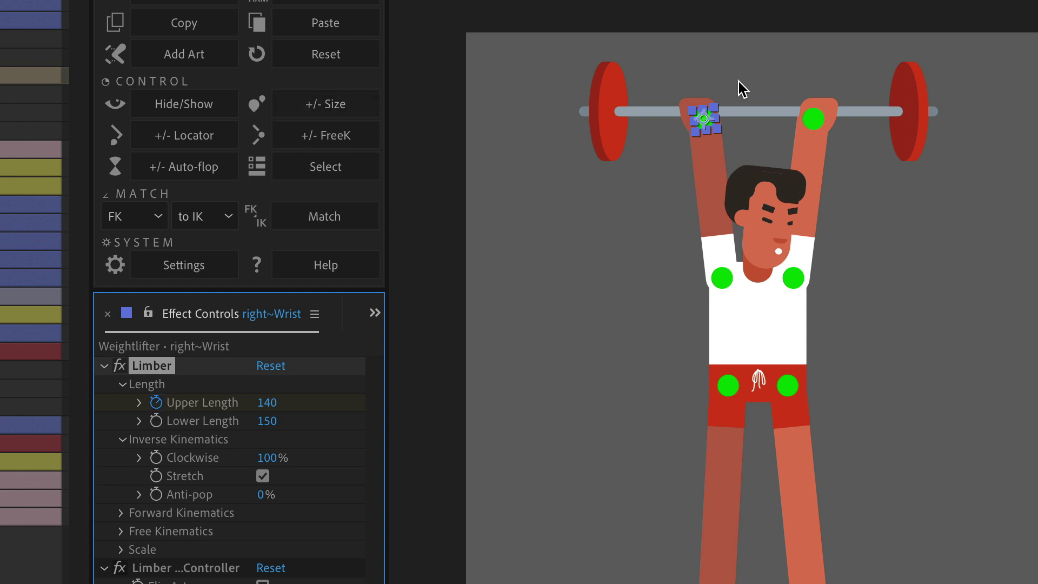
Step: Shorten both upper arms at frame 20 by setting the two wrist controllers' Upper Length to 67
shift+click(818, 123)
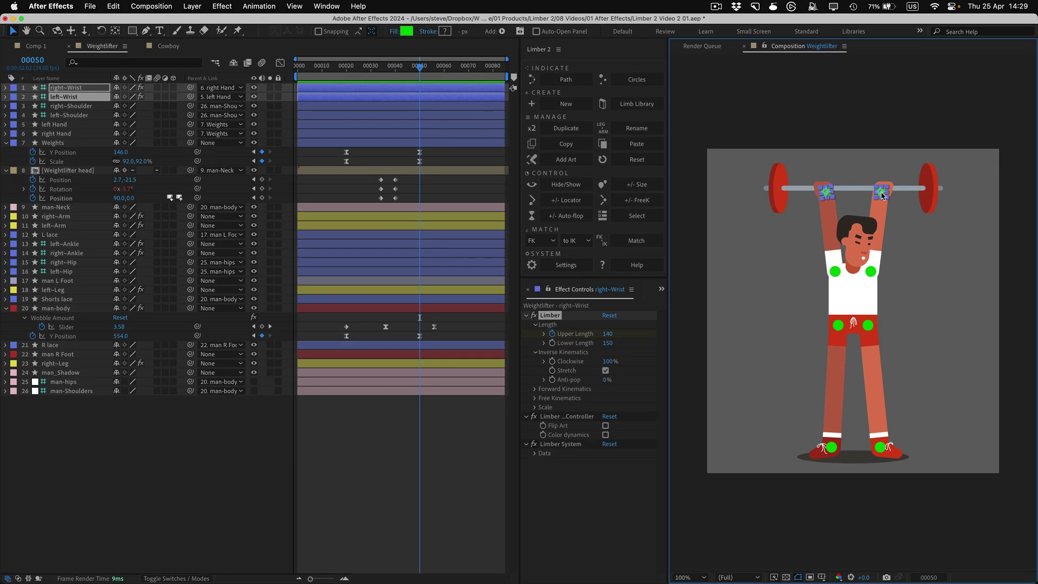
key(u)
drag(401, 99, 439, 148)
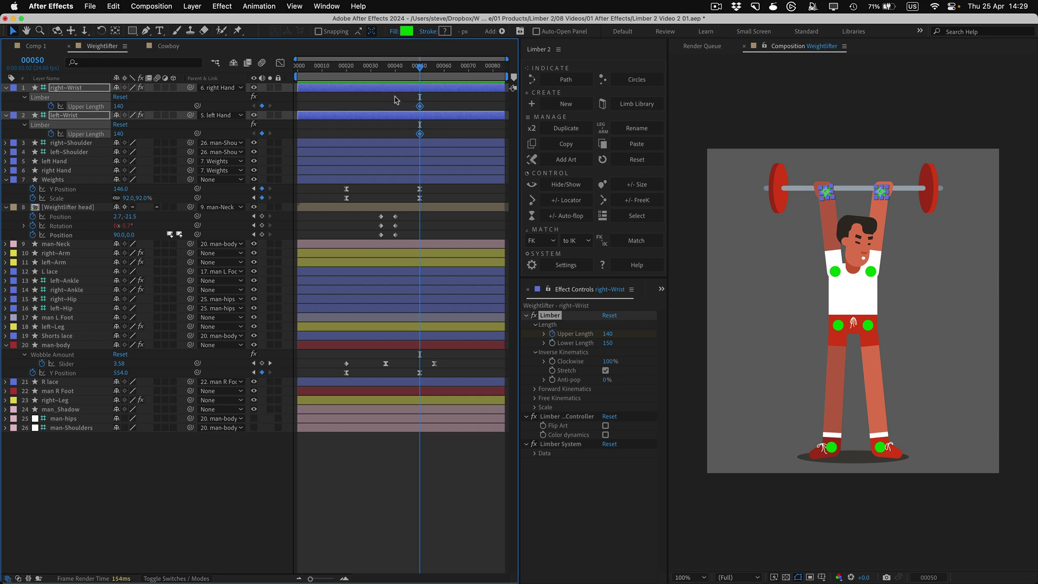
drag(413, 73, 347, 84)
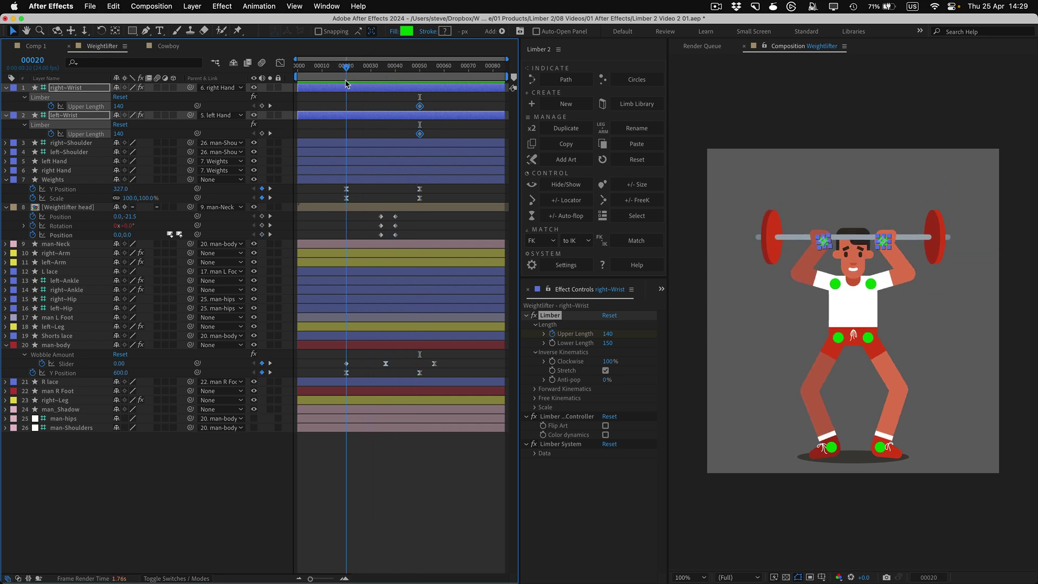
drag(117, 106, 97, 107)
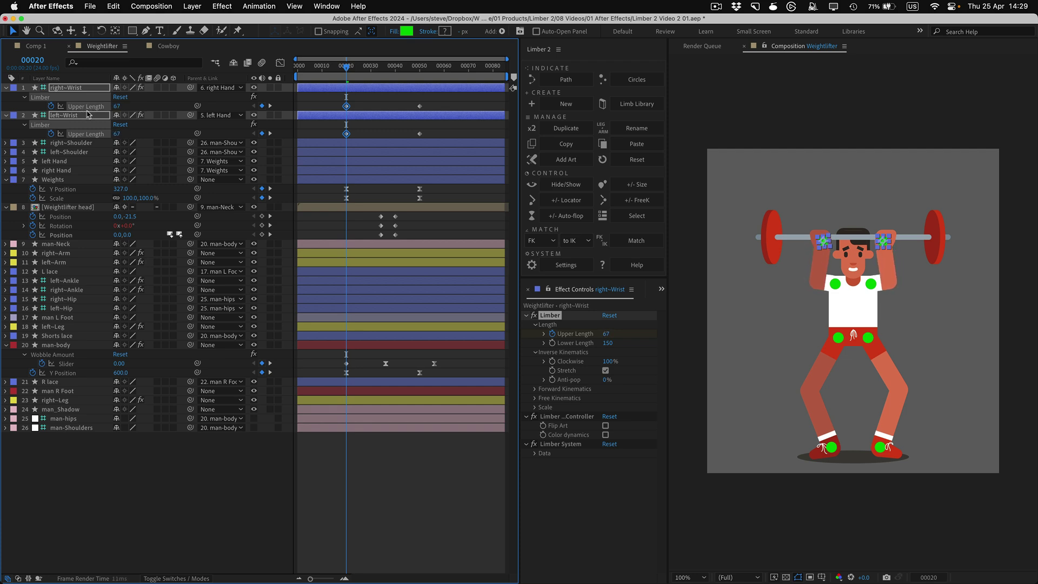
Step: Keyframe Upper Rounding at -100% on the right and left arm layers at frame 20
click(64, 258)
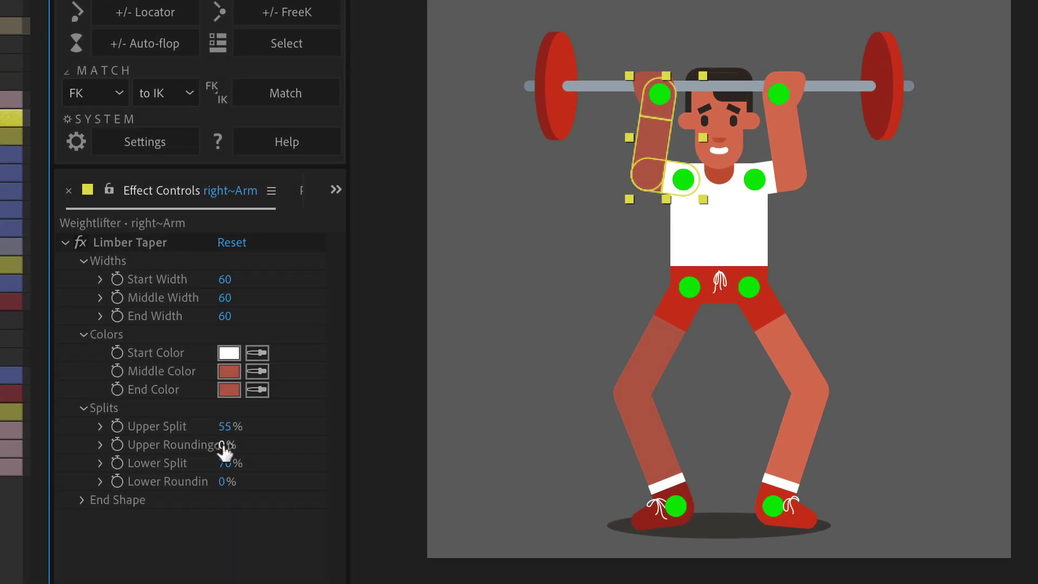
drag(223, 448, 323, 428)
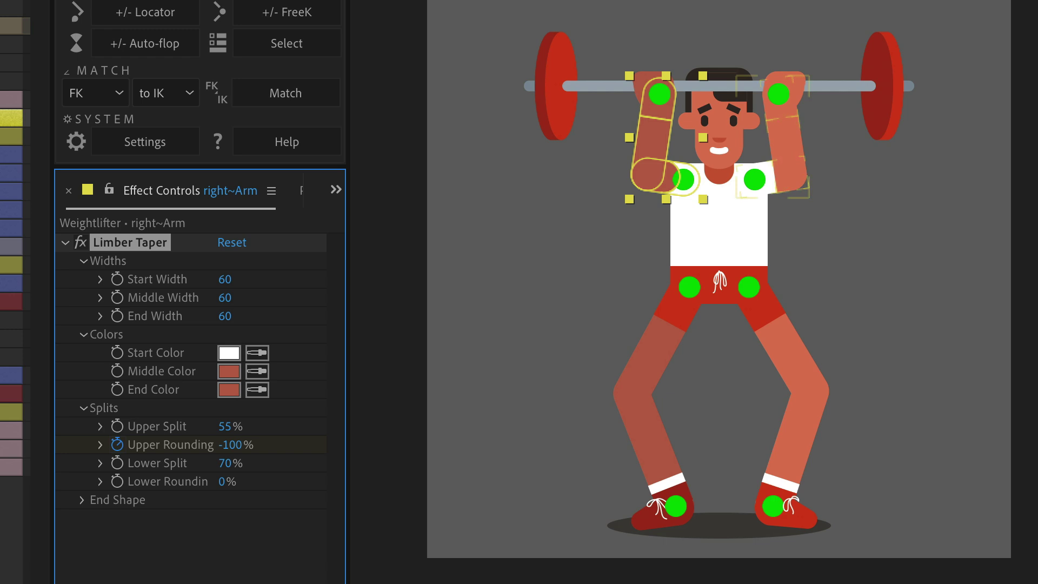
click(11, 137)
drag(221, 449, 157, 446)
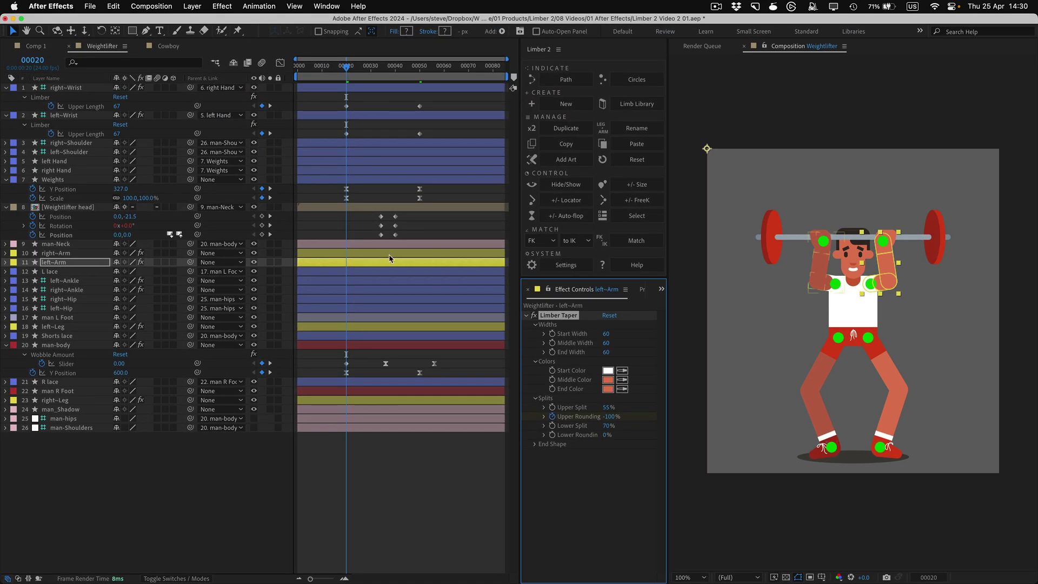
Step: Set Upper Rounding to 0% on both arm layers at frame 50
shift+click(392, 254)
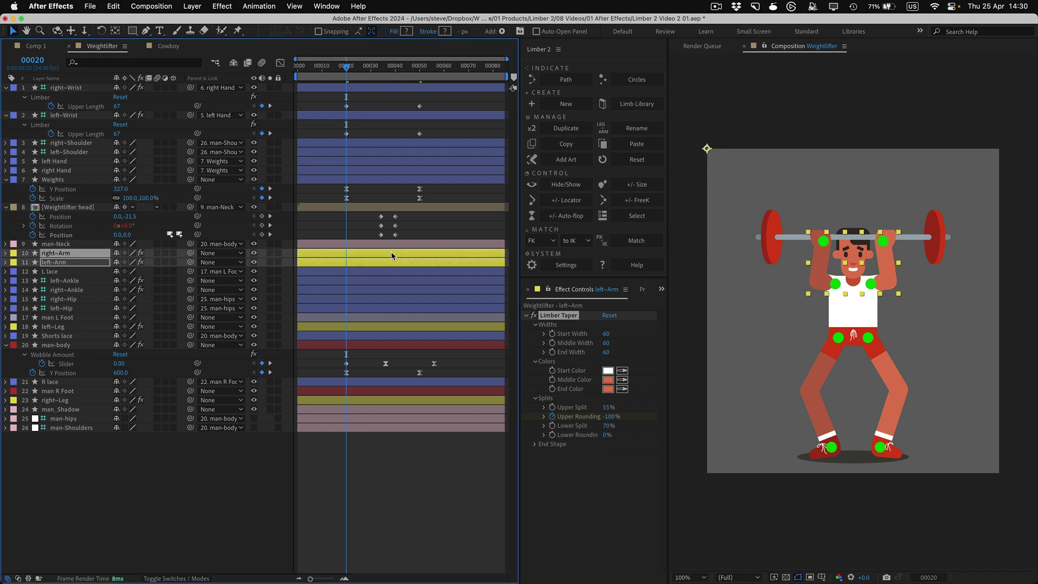
key(u)
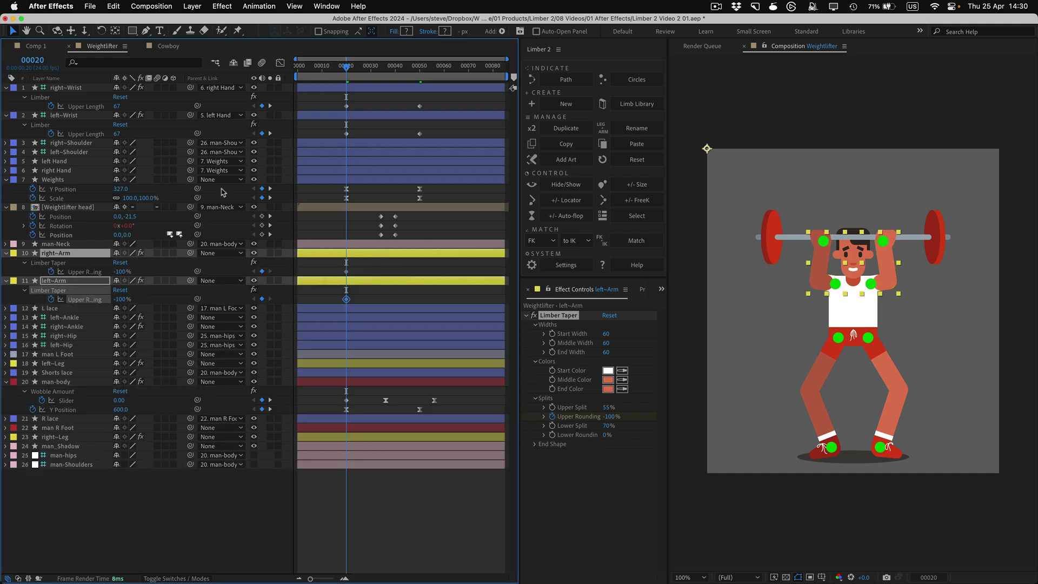
key(k)
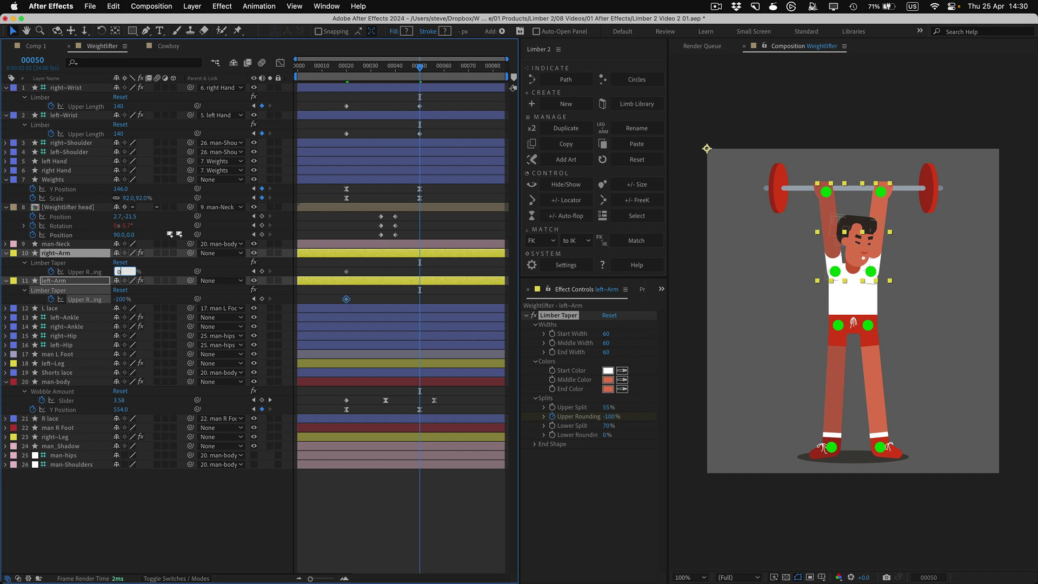
key(Tab)
key(Return)
Step: Select the wrists' Upper Length and the arms' Upper Rounding keyframes at frame 50, and preview the animation
drag(410, 98, 441, 145)
drag(408, 263, 442, 301)
drag(336, 69, 425, 69)
key(space)
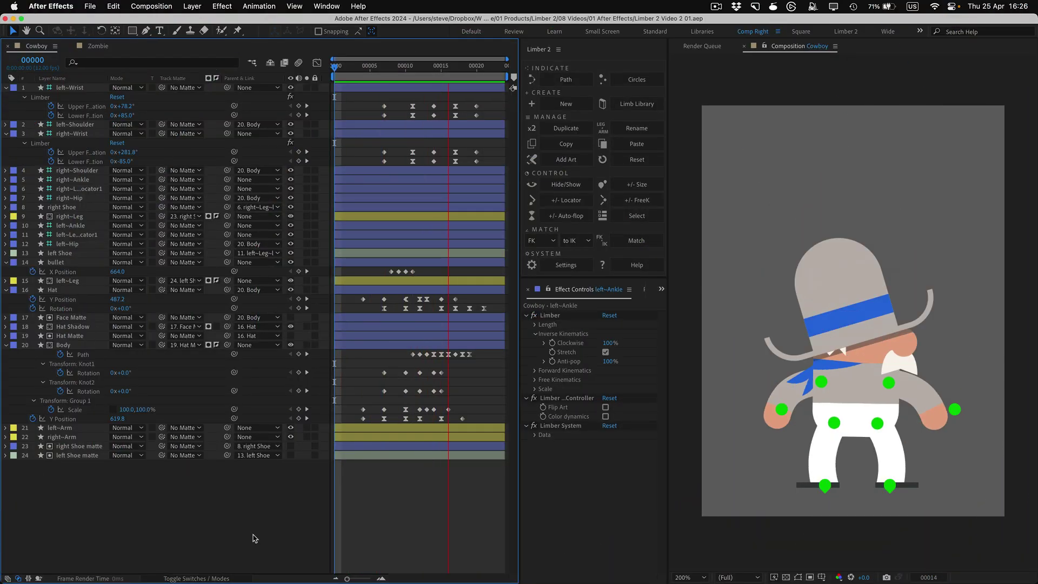
Step: Try raising the cowboy's body to see the legs stretch, and undo the move
drag(863, 409, 892, 334)
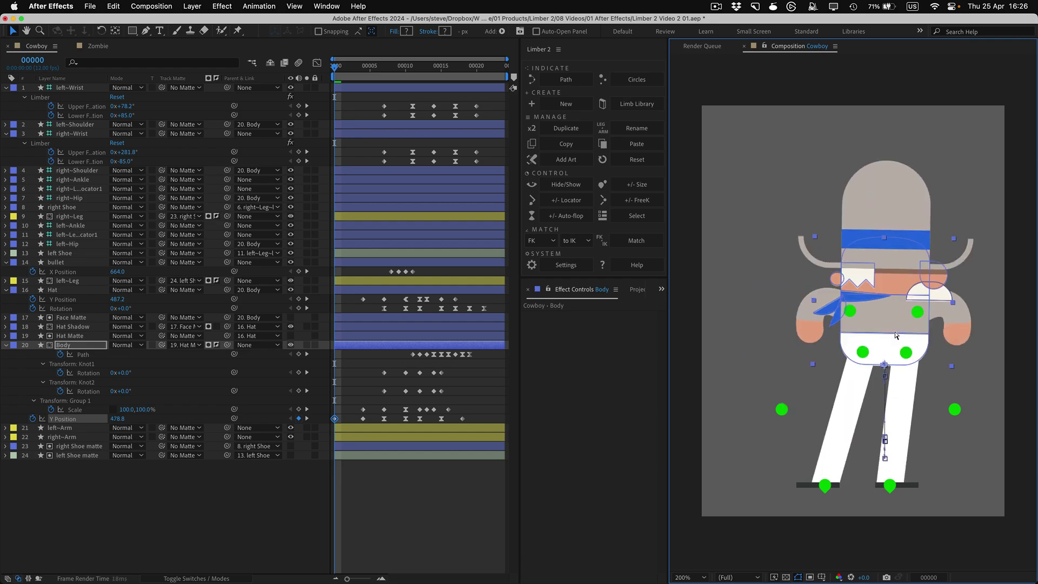
key(super+z)
Step: Turn off Stretch on the cowboy's left and right ankle controllers, and preview the animation
click(890, 486)
click(240, 283)
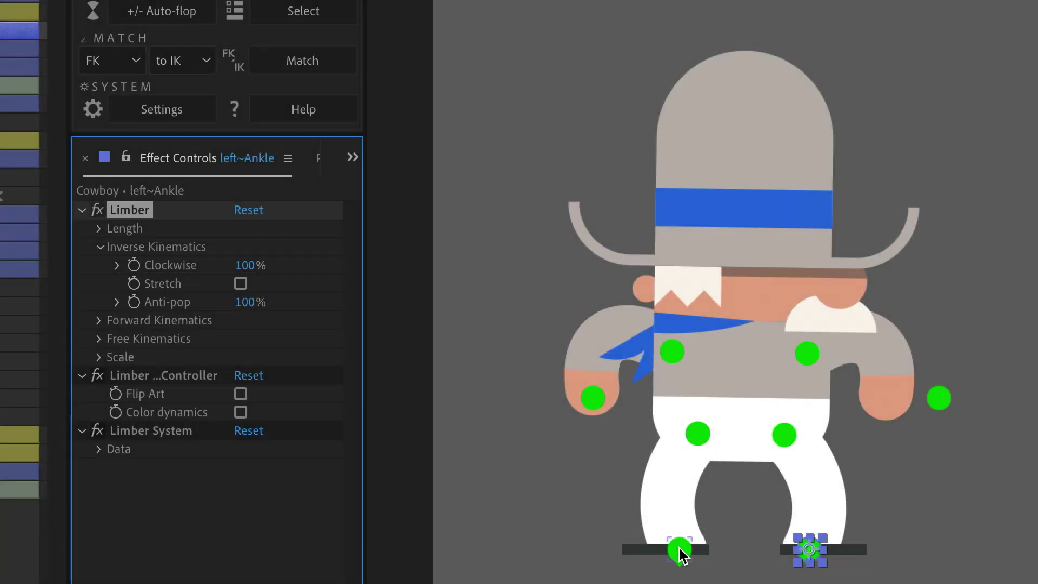
click(679, 548)
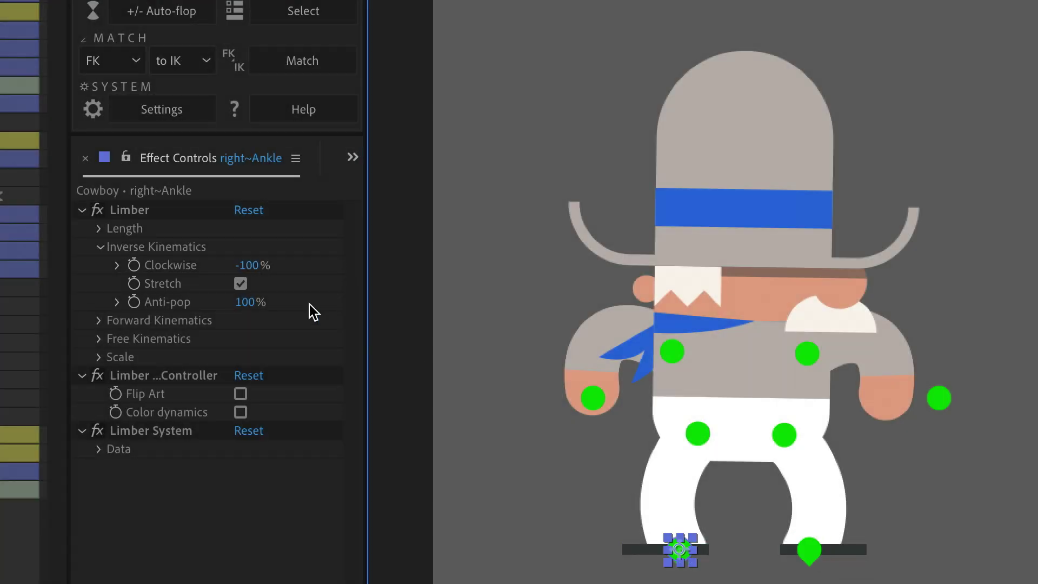
click(241, 284)
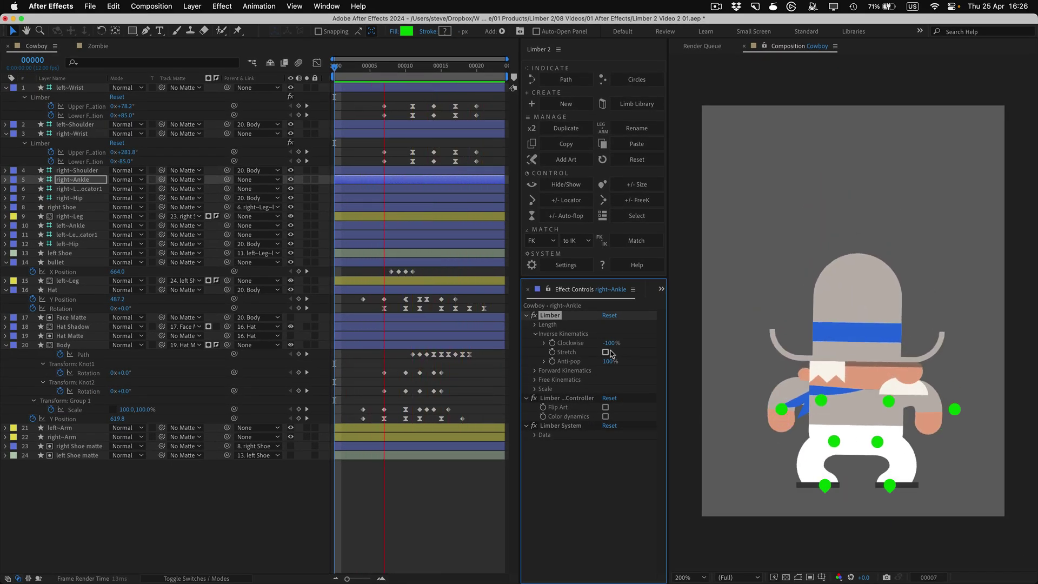
key(space)
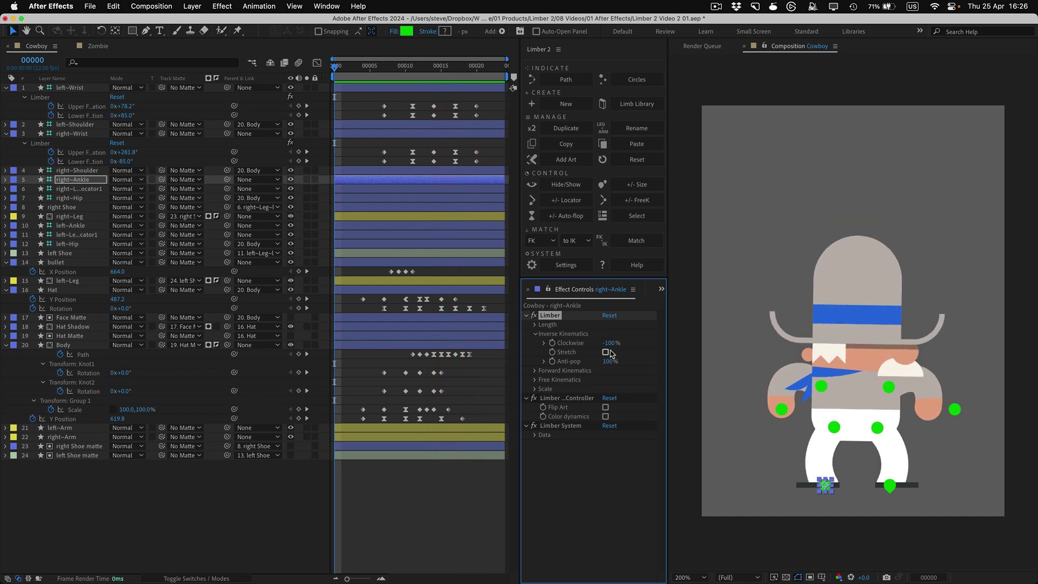
Step: In the Zombie composition, set the left wrist controller's FK Blending to 0%
click(99, 47)
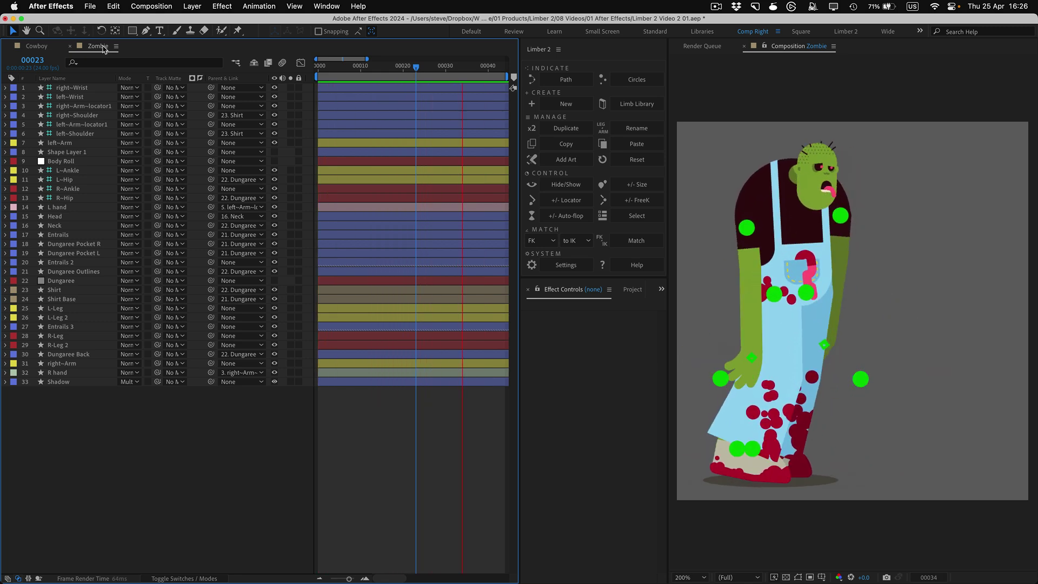
key(space)
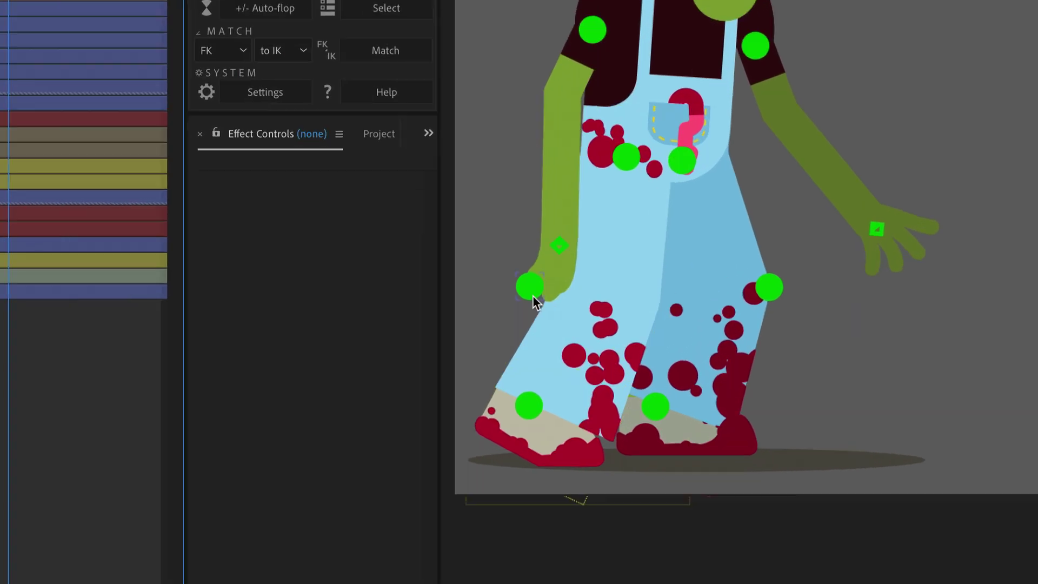
click(721, 379)
drag(225, 251, 43, 262)
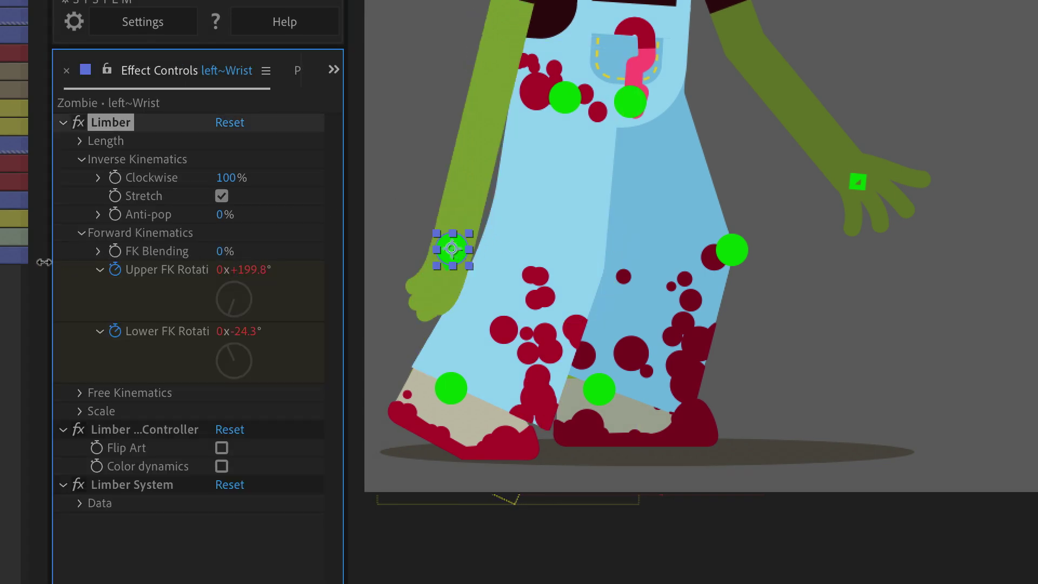
Step: Turn off Stretch on the zombie's left and right wrist controllers, and set the right wrist's FK Blending to 0%
click(222, 197)
click(734, 258)
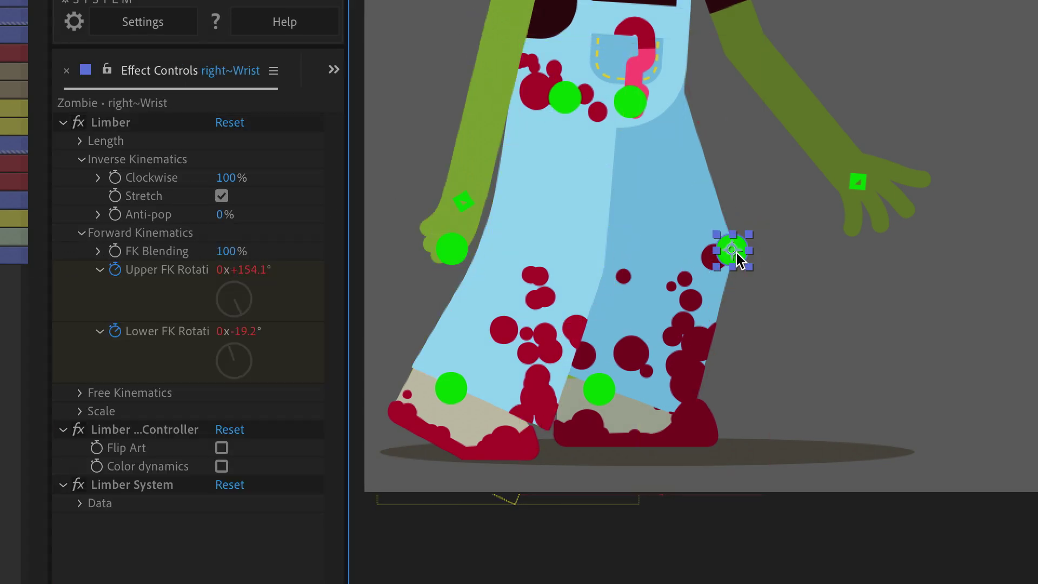
drag(226, 251, 51, 253)
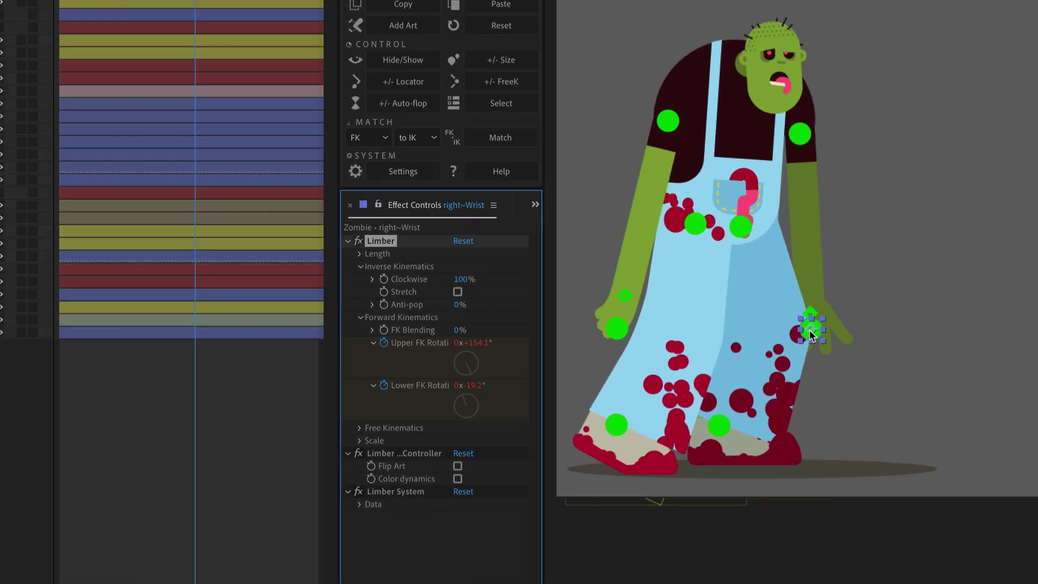
Step: Move the zombie's right wrist controller outward and upward to pose the arm with inverse kinematics
drag(732, 250, 1020, 0)
drag(1001, 249, 1009, 238)
drag(727, 363, 1010, 259)
Step: Preview the Anti-pop composition, set Anti-pop to 100% on the bottom ankle controller, and preview the legs again
key(space)
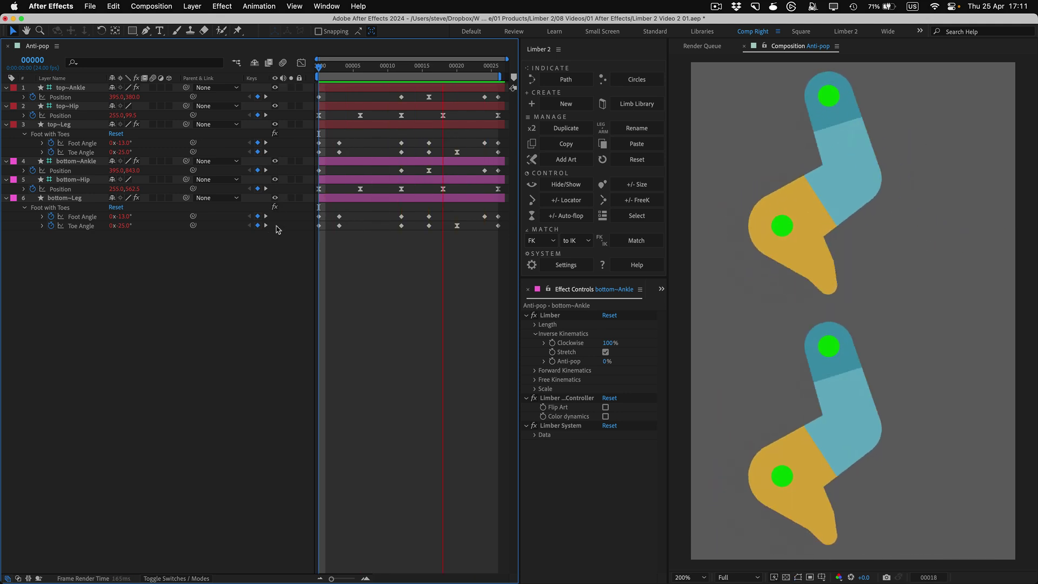
click(904, 520)
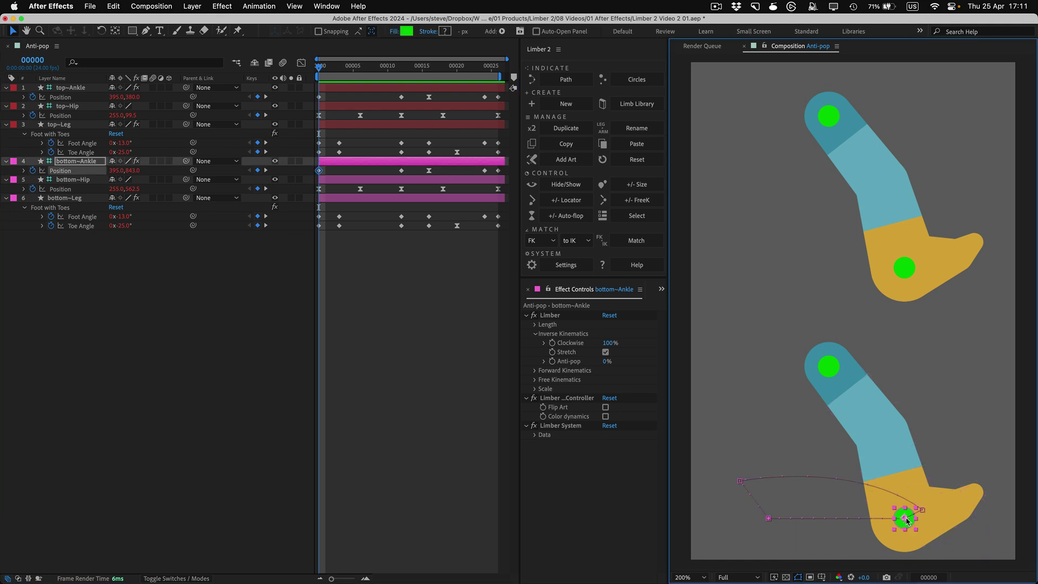
drag(605, 362, 677, 352)
key(space)
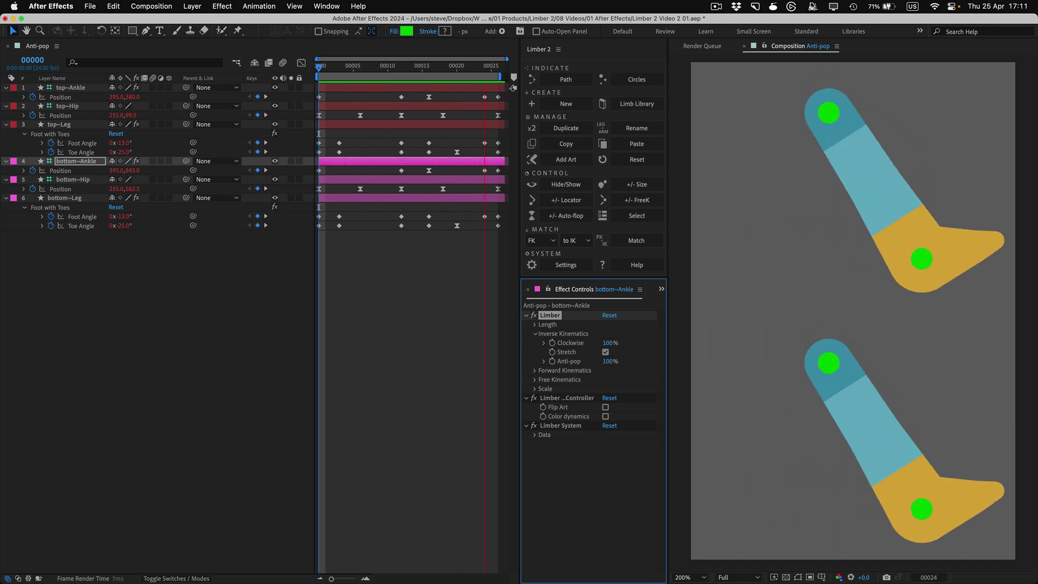
key(space)
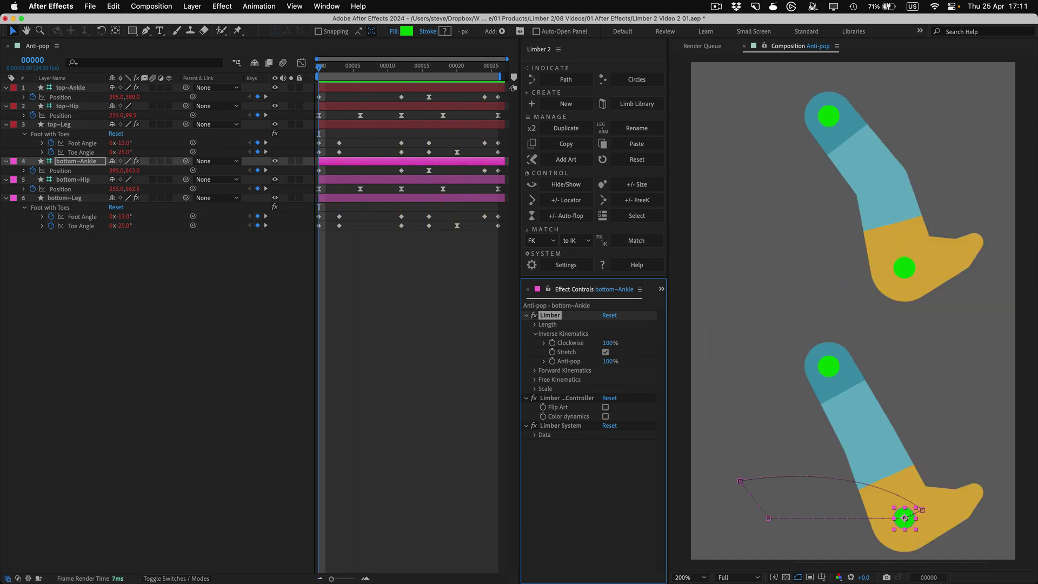
Step: Add a locator to the bottom leg and set its Section to Joint
click(570, 201)
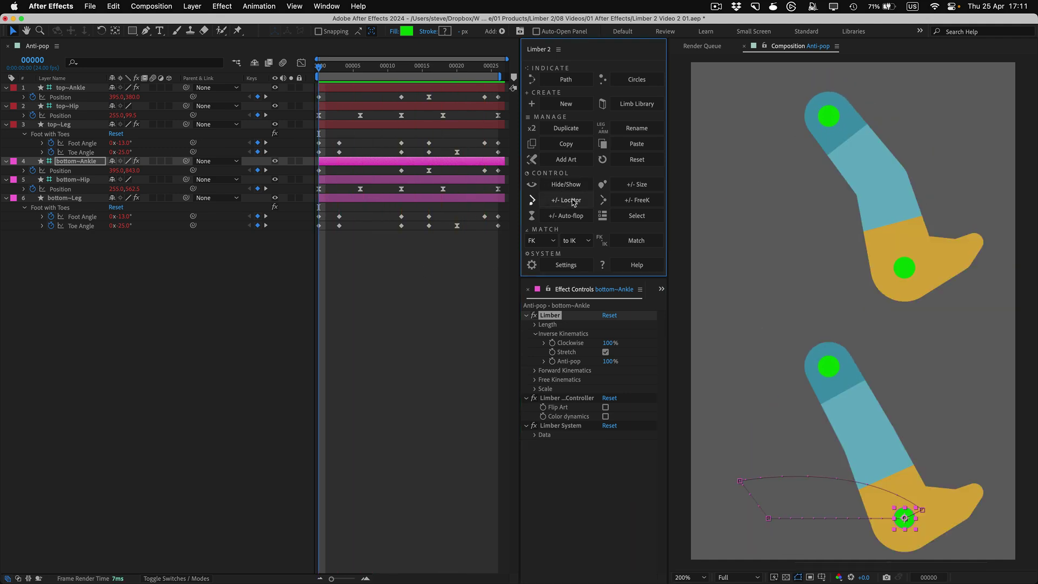
click(636, 354)
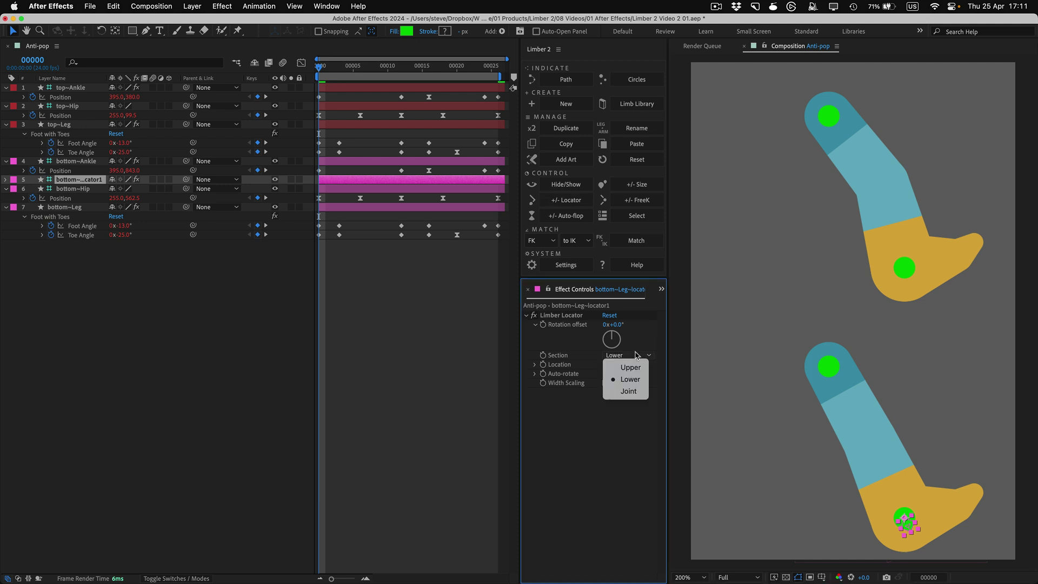
click(627, 391)
Step: Add a locator to the top leg and set its Section to Joint
click(73, 89)
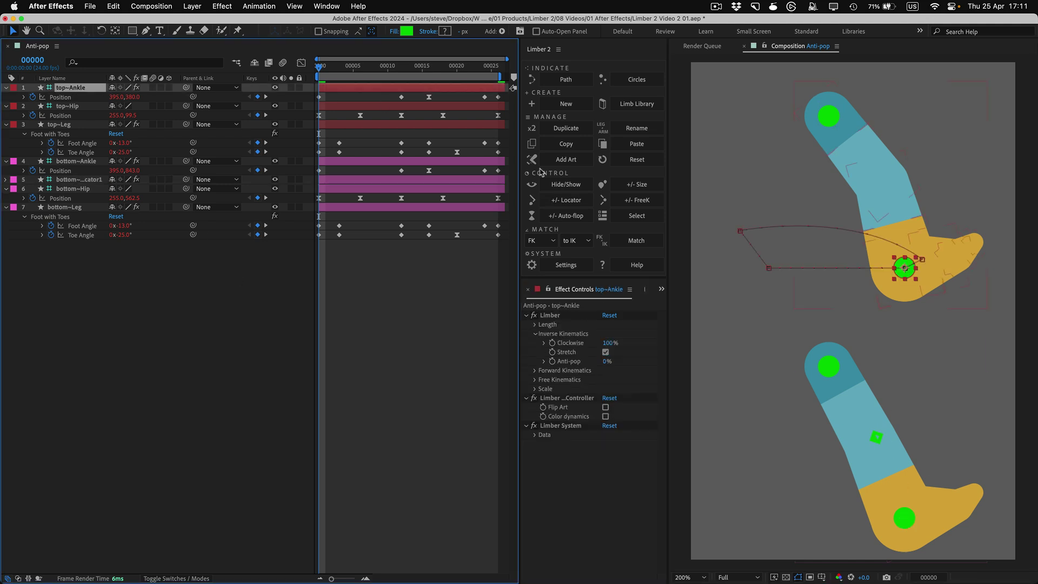
click(570, 201)
click(646, 356)
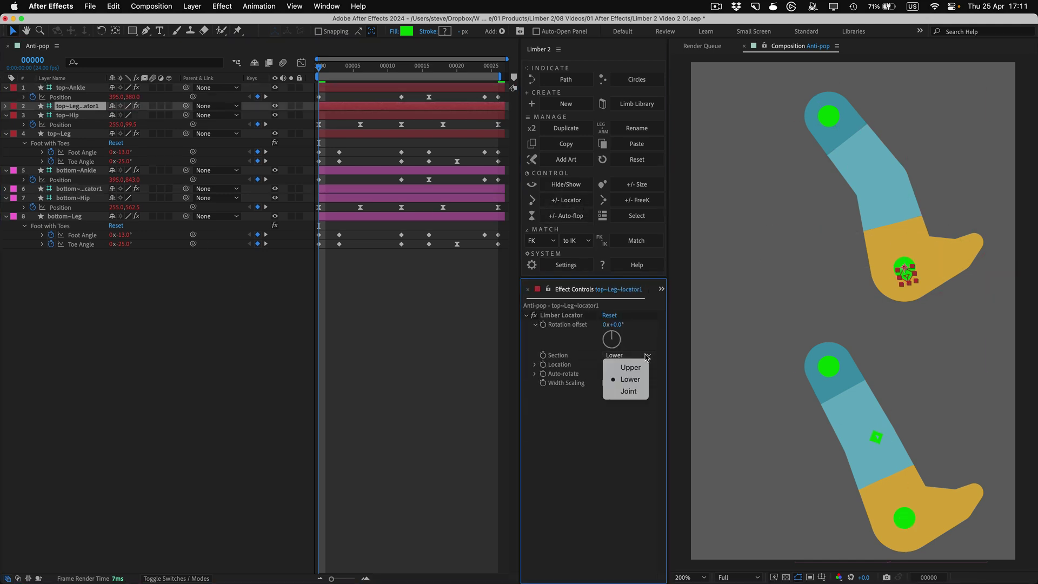
click(627, 389)
Step: Select both leg locators and run the Arc Checker script to compare the motion of the knees
super+click(89, 189)
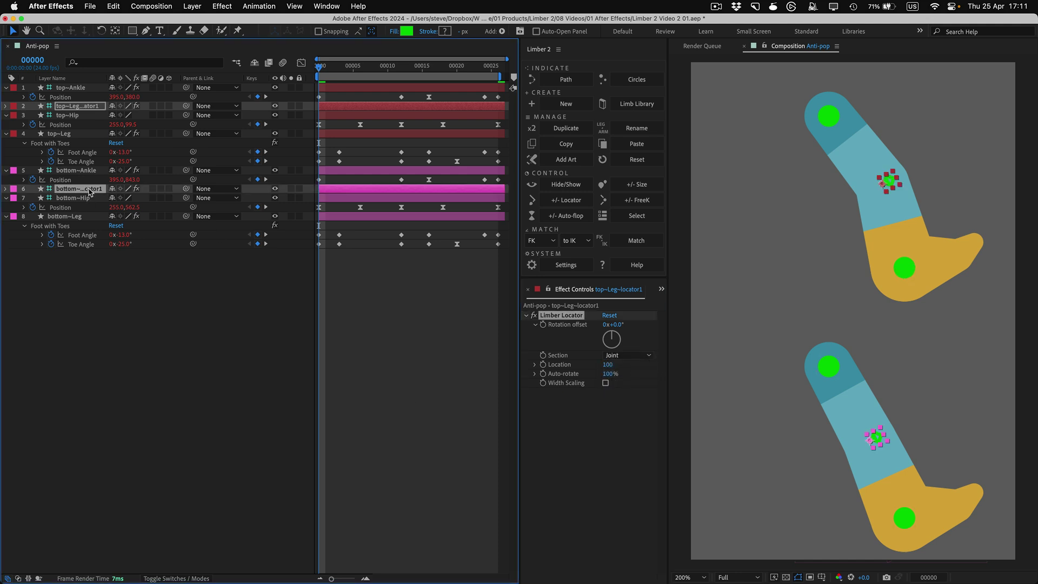
click(327, 6)
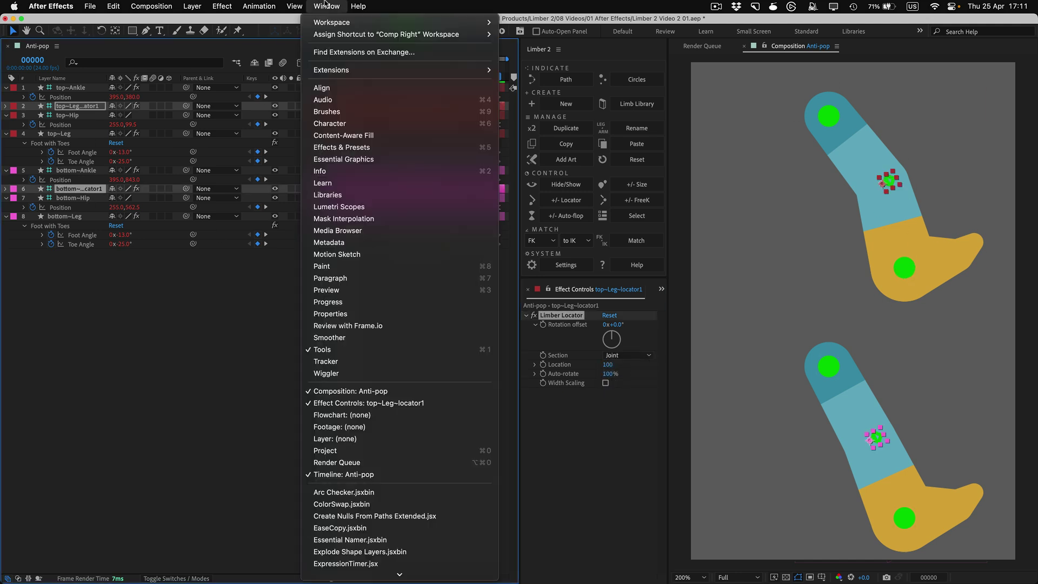
click(362, 492)
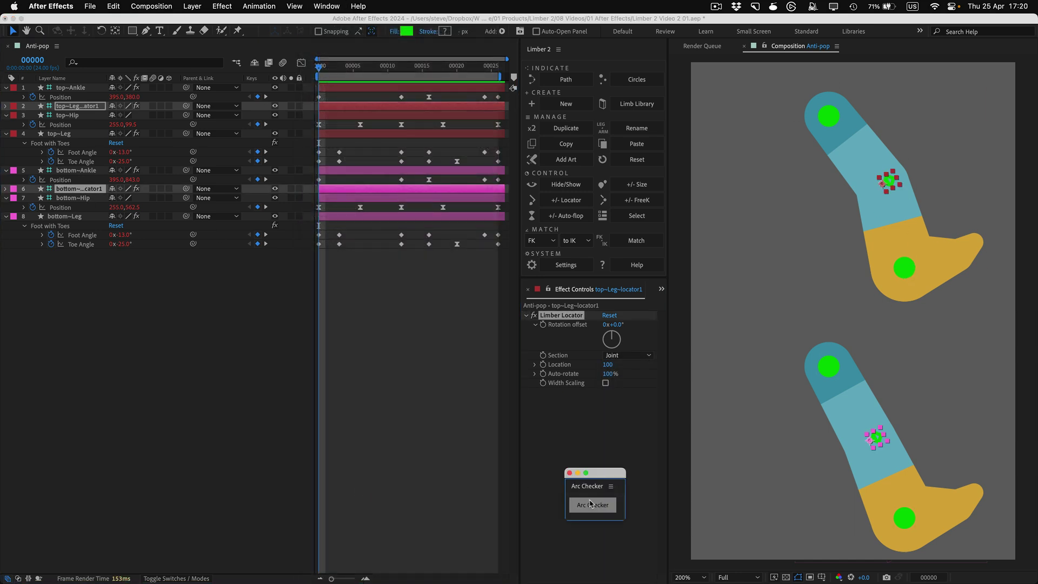
click(592, 503)
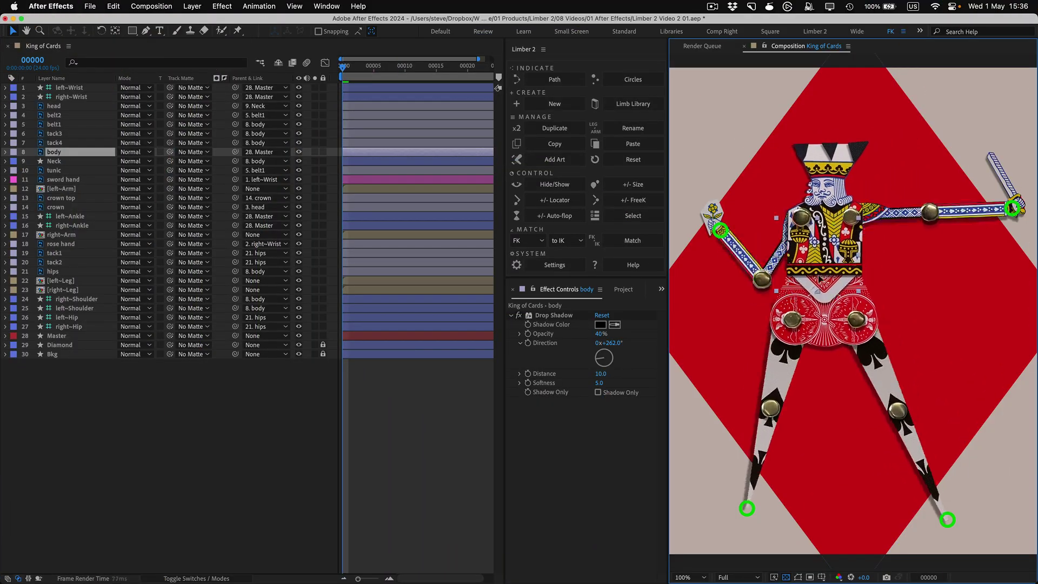
Step: In the King of Cards composition, shift the king's body downward and sideways, and raise the left wrist controller on the sword arm
drag(820, 279, 866, 276)
click(1001, 176)
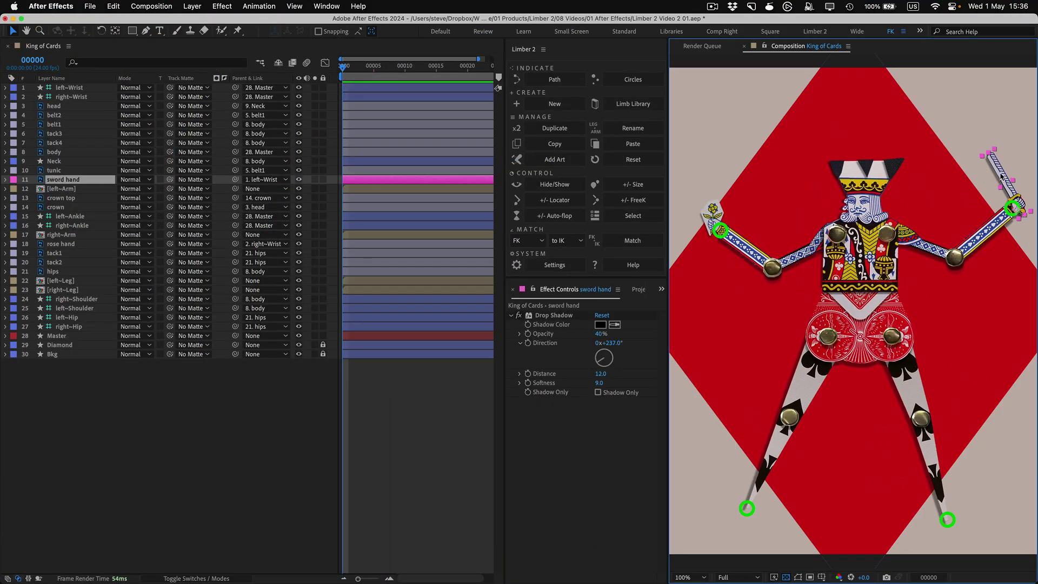
click(1009, 217)
drag(1008, 212, 990, 177)
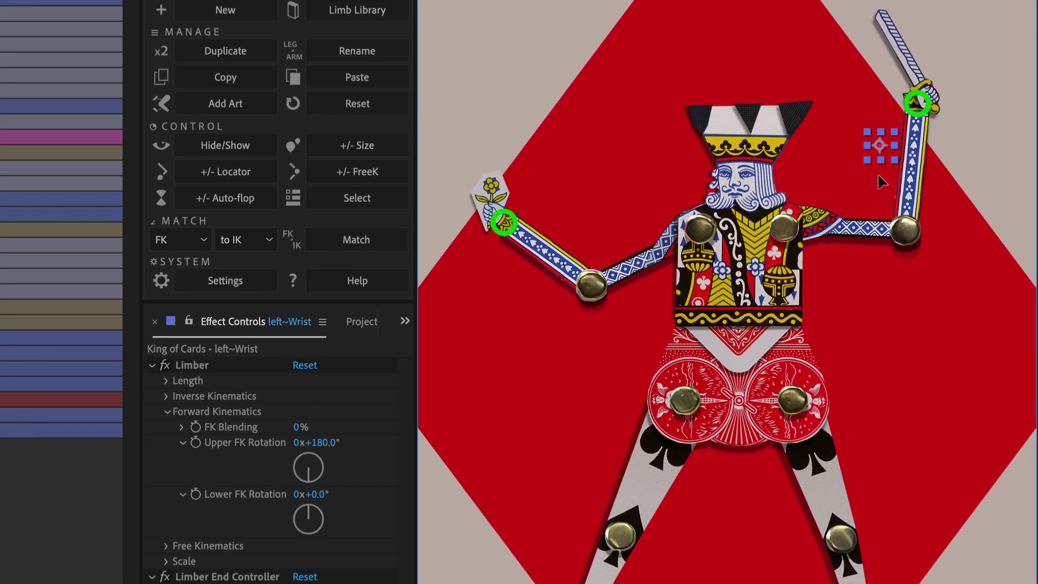
drag(952, 133, 960, 123)
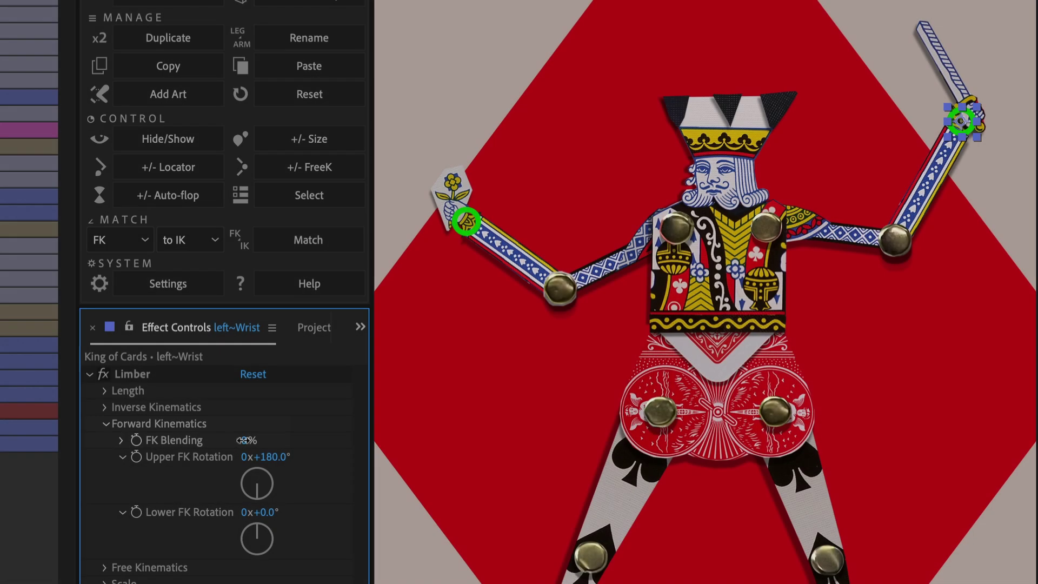
Step: Set the left wrist's FK Blending to 100%, Upper FK Rotation to 136° and Lower FK Rotation to -78°
drag(242, 445, 366, 427)
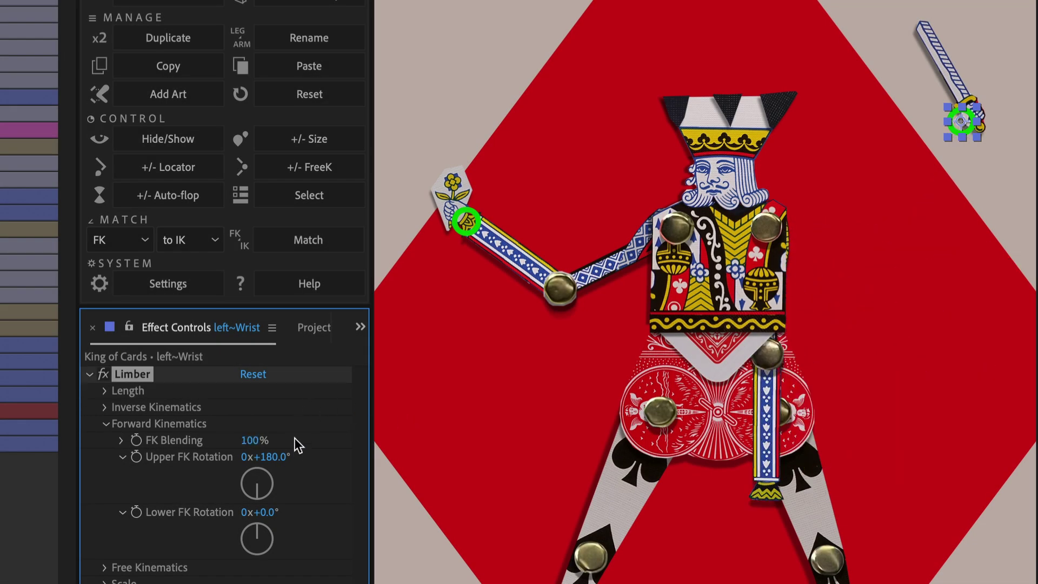
drag(280, 457, 227, 450)
drag(265, 517, 223, 505)
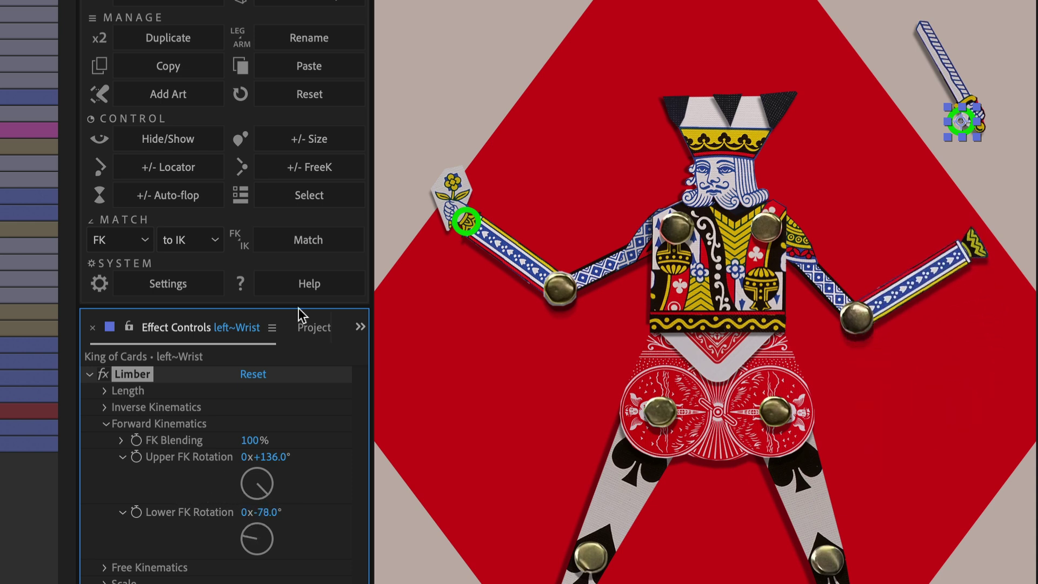
Step: Try moving the king's body to see how the FK arm follows it
click(717, 287)
mouse_move(724, 240)
mouse_down()
mouse_move(665, 254)
mouse_move(697, 254)
mouse_move(747, 230)
mouse_move(708, 232)
mouse_move(730, 230)
mouse_up()
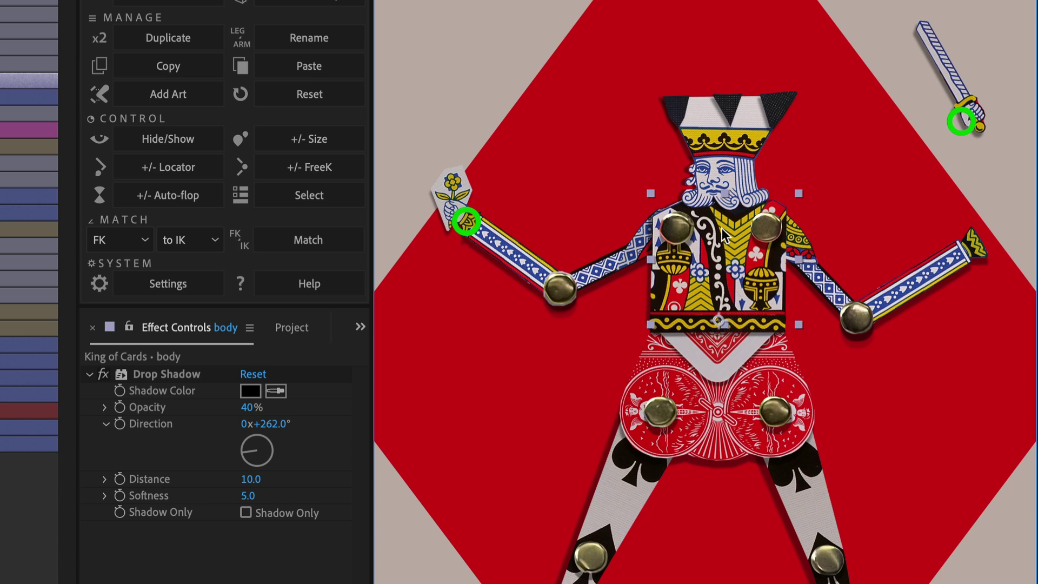
Step: Set the left wrist's FK Blending to 0%, and add a locator to the left arm to carry the sword hand
click(959, 130)
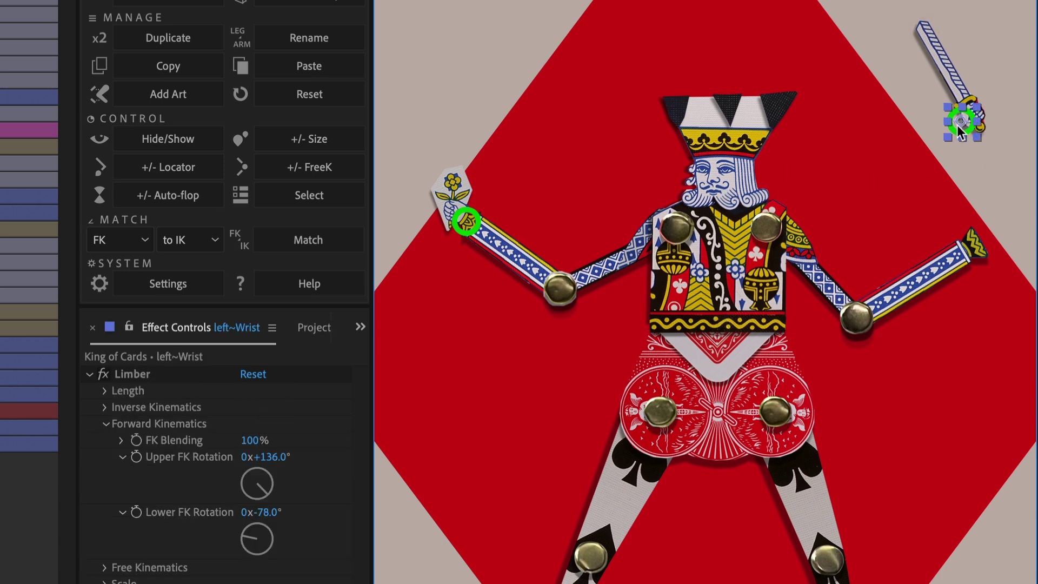
drag(248, 440, 91, 447)
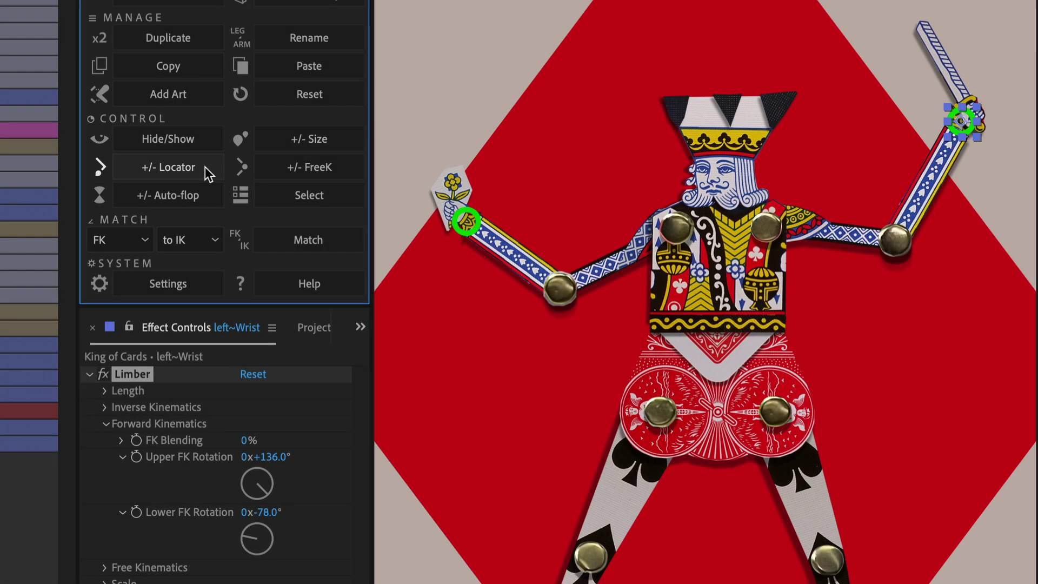
click(206, 167)
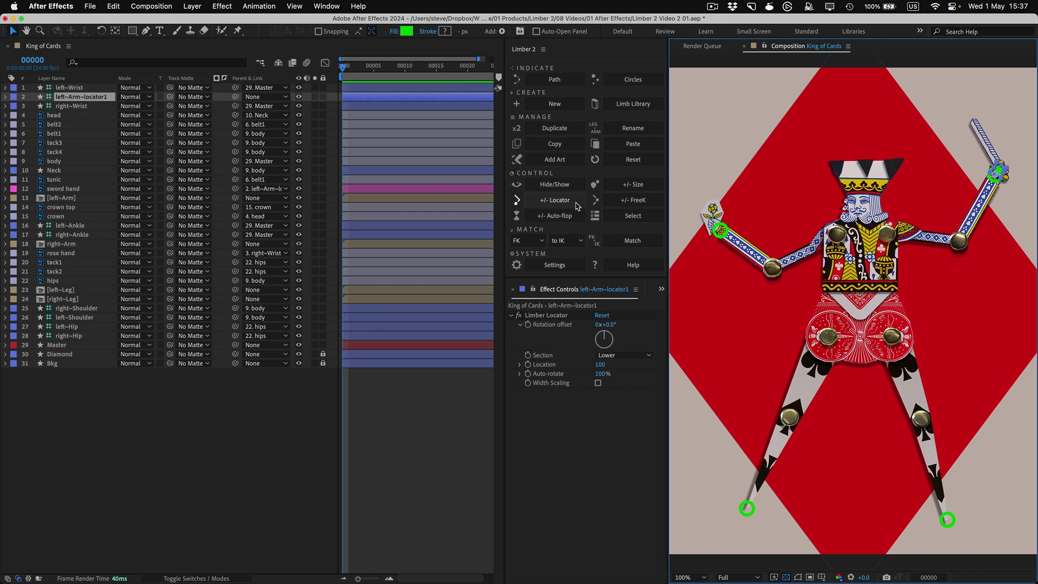
mouse_move(998, 181)
mouse_down()
mouse_move(967, 162)
mouse_move(951, 211)
mouse_move(989, 162)
mouse_move(938, 160)
mouse_move(947, 177)
mouse_move(956, 140)
mouse_move(931, 174)
mouse_move(982, 176)
mouse_up()
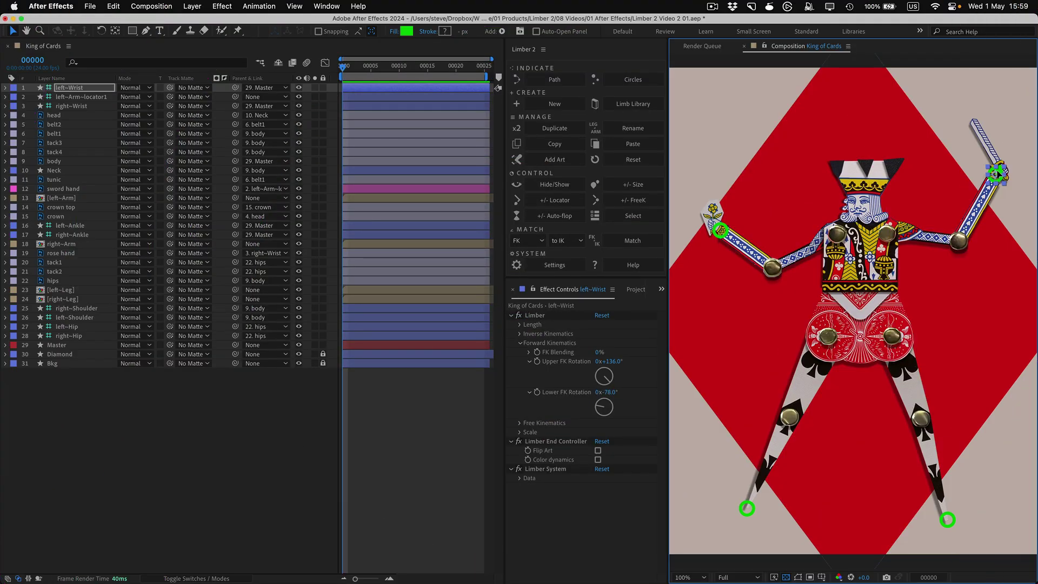
Step: Keyframe the left wrist's Position outward at frame 0 and above the crown at frame 12, and paste the first keyframe at frame 25
drag(994, 175, 1018, 174)
key(alt+shift+p)
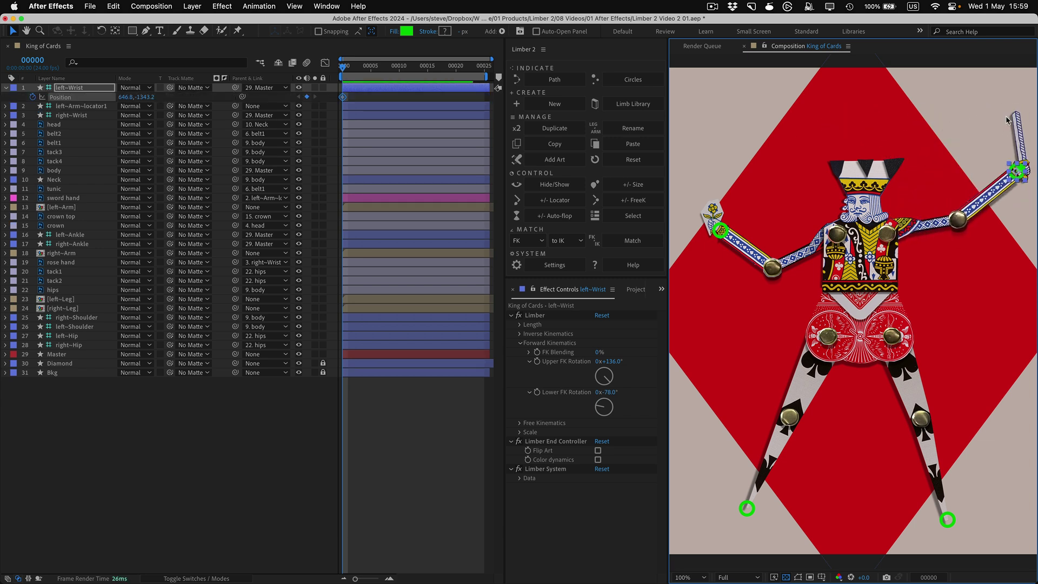
click(413, 70)
drag(1018, 172, 878, 123)
click(481, 71)
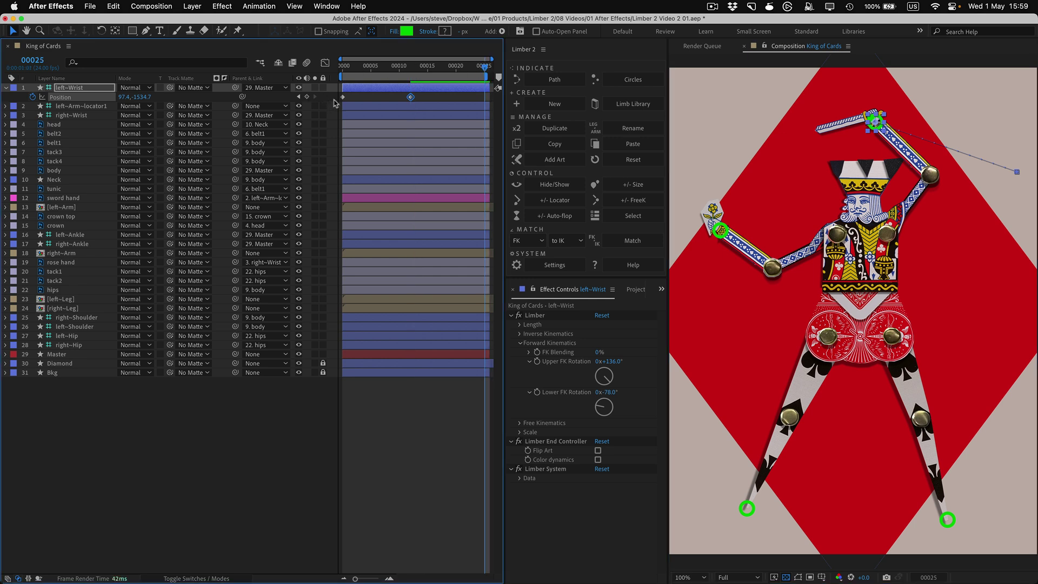
key(super+v)
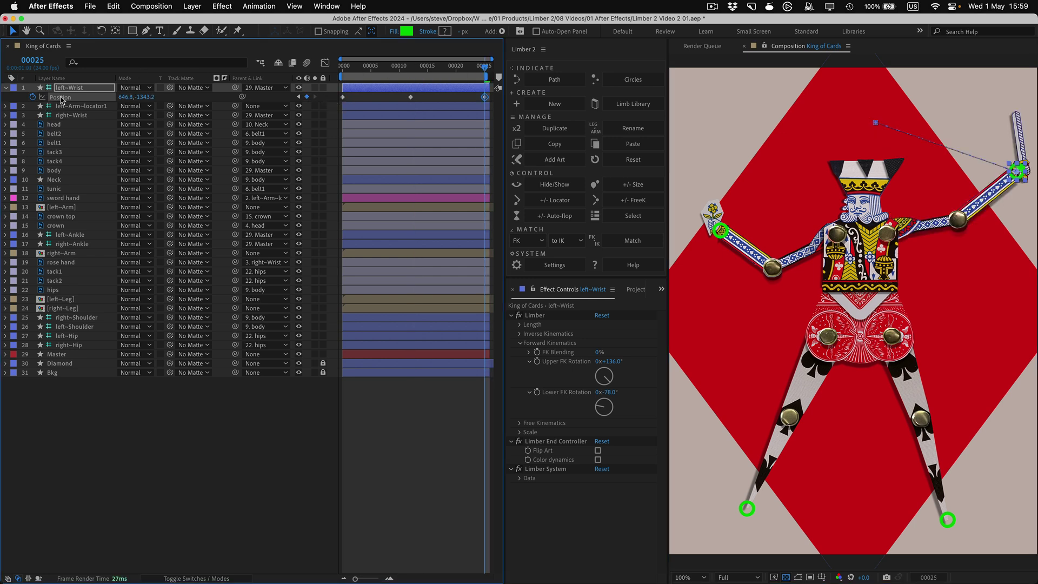
Step: Preview the sword swing, and apply Easy Ease to all three left wrist Position keyframes
key(space)
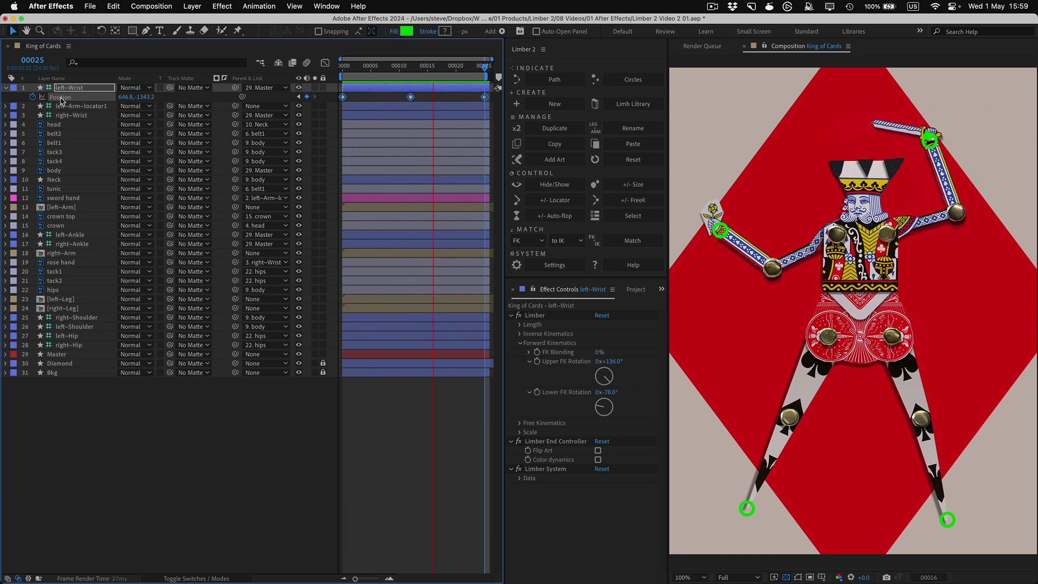
key(F9)
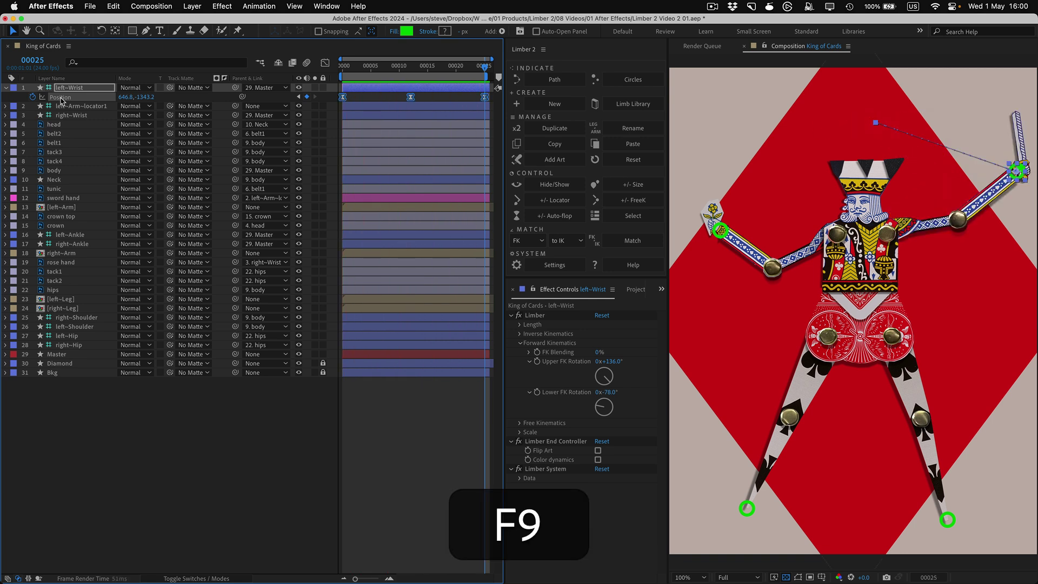
Step: Bend the left wrist's motion path into an upward arc with the Pen tool, and preview the swing
key(g)
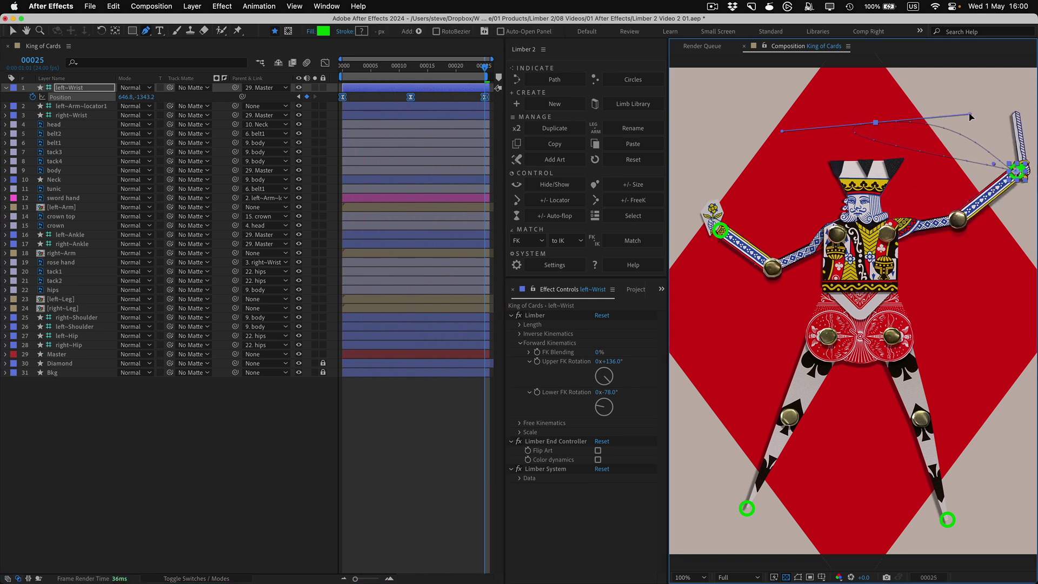
key(space)
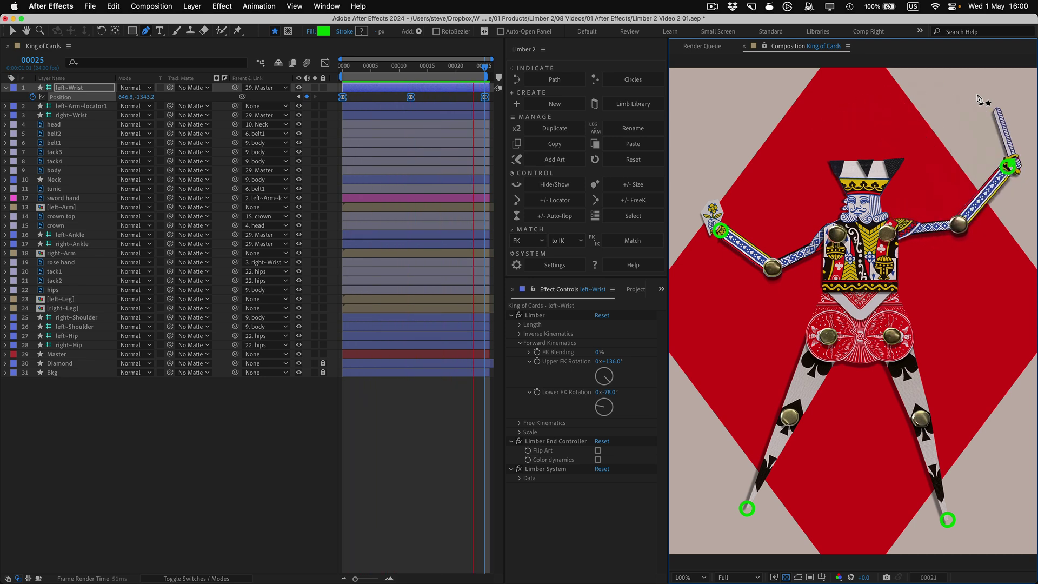
key(space)
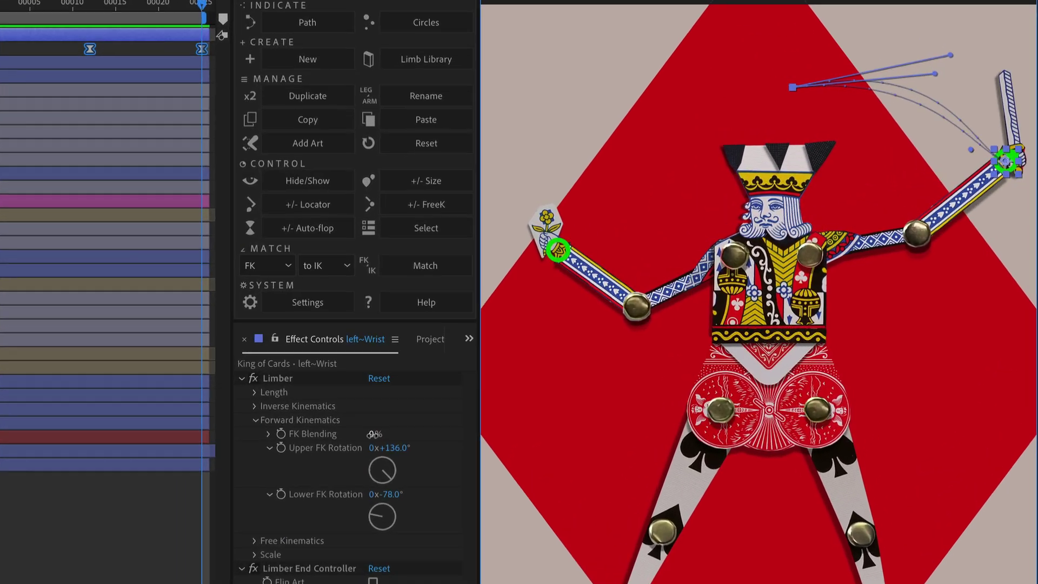
Step: Set the left wrist's FK Blending to 100% and Lower FK Rotation to -59°, and match the arm's FK to its IK pose
drag(599, 353, 685, 346)
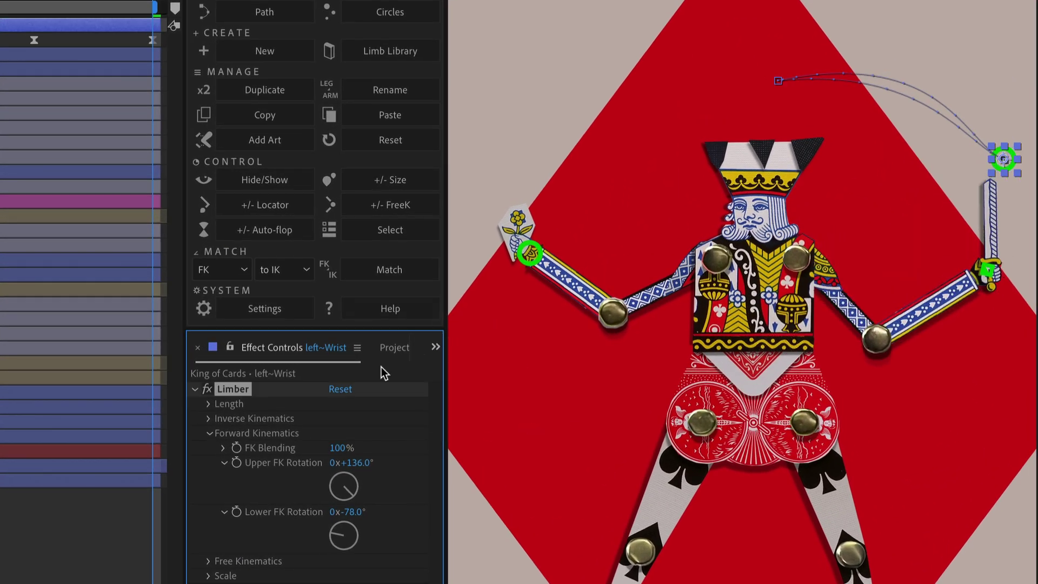
drag(381, 504, 366, 503)
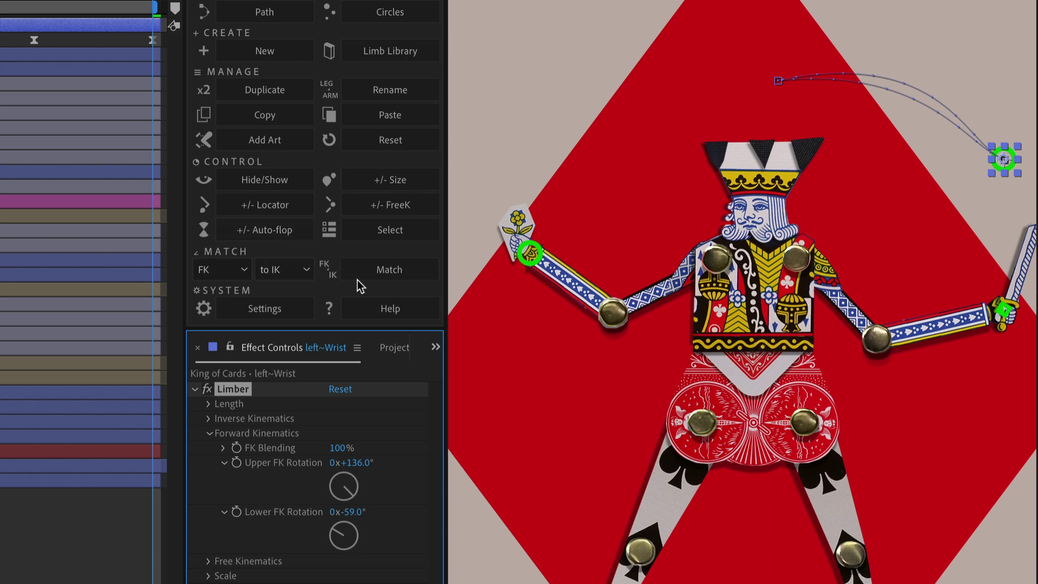
click(396, 274)
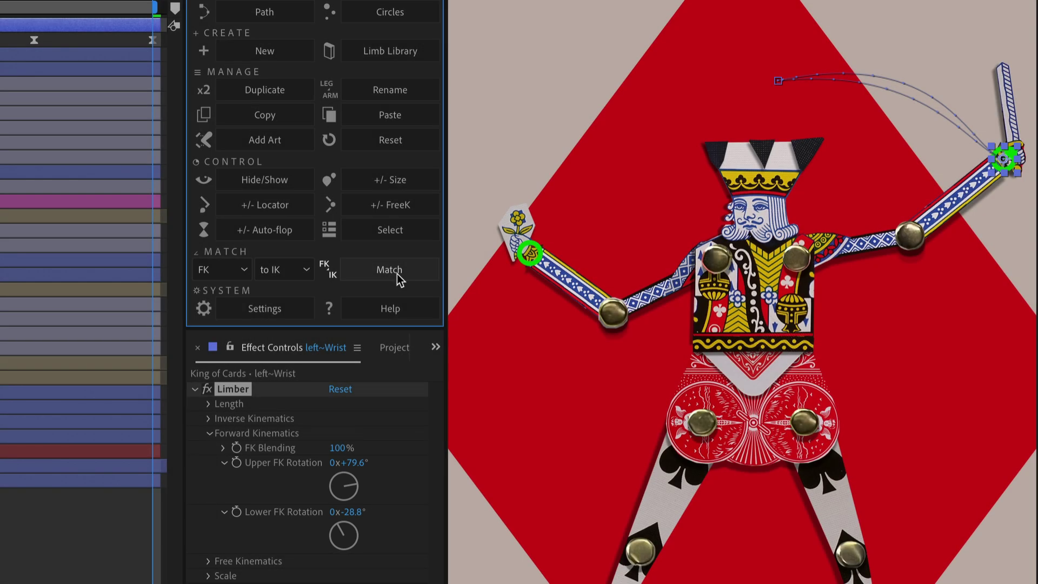
Step: Keyframe the left wrist's Upper and Lower FK Rotation at frames 25, 12 and 0, matching the arm's FK to its IK pose
click(236, 463)
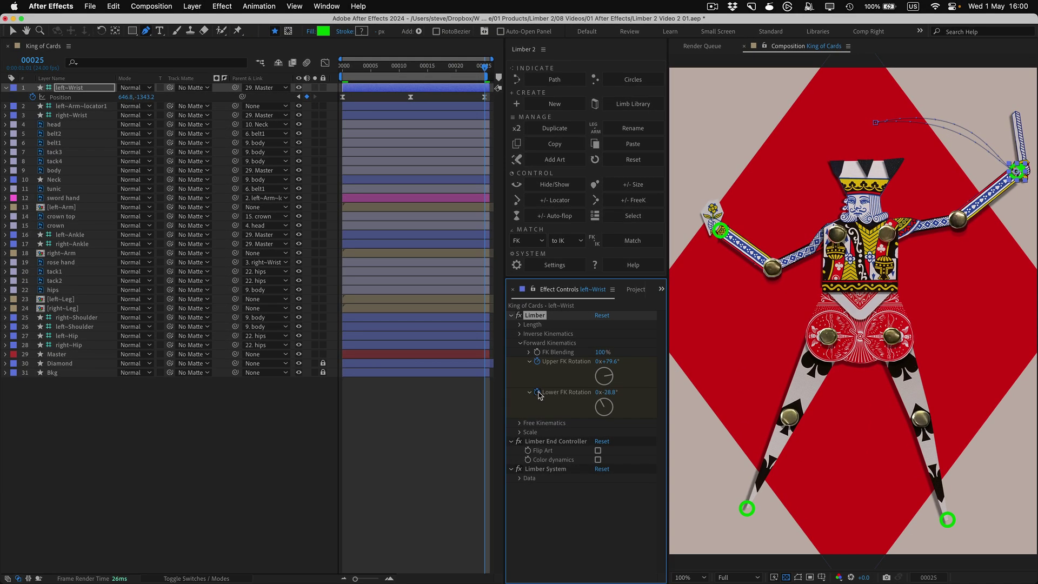
key(u)
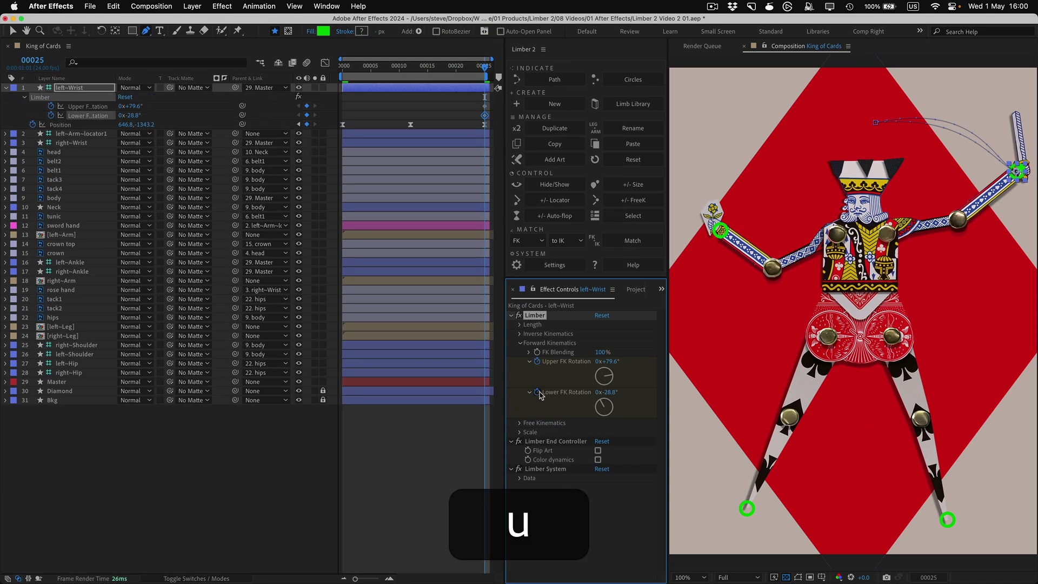
click(411, 69)
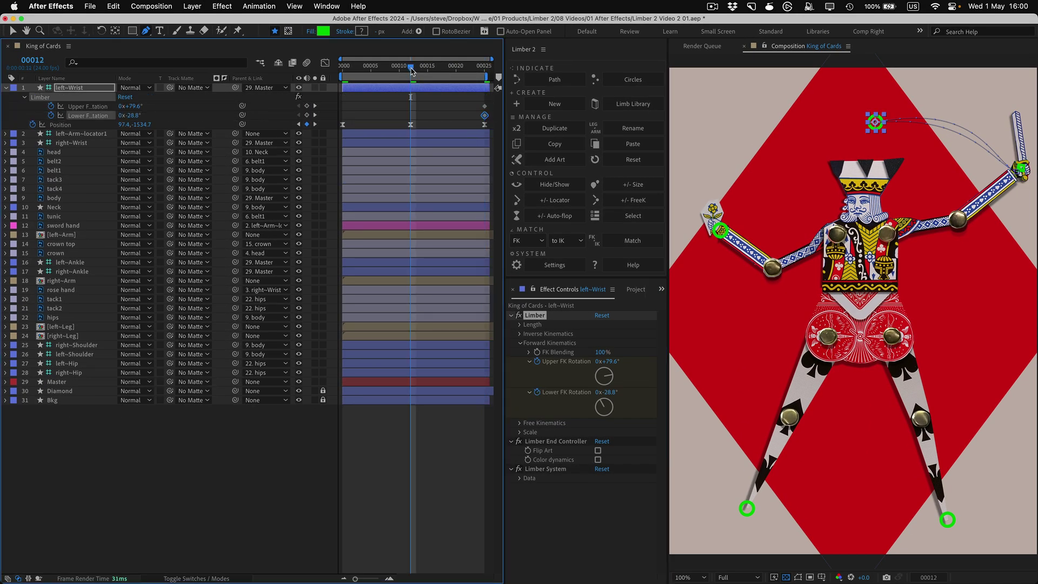
click(618, 244)
key(Home)
click(619, 246)
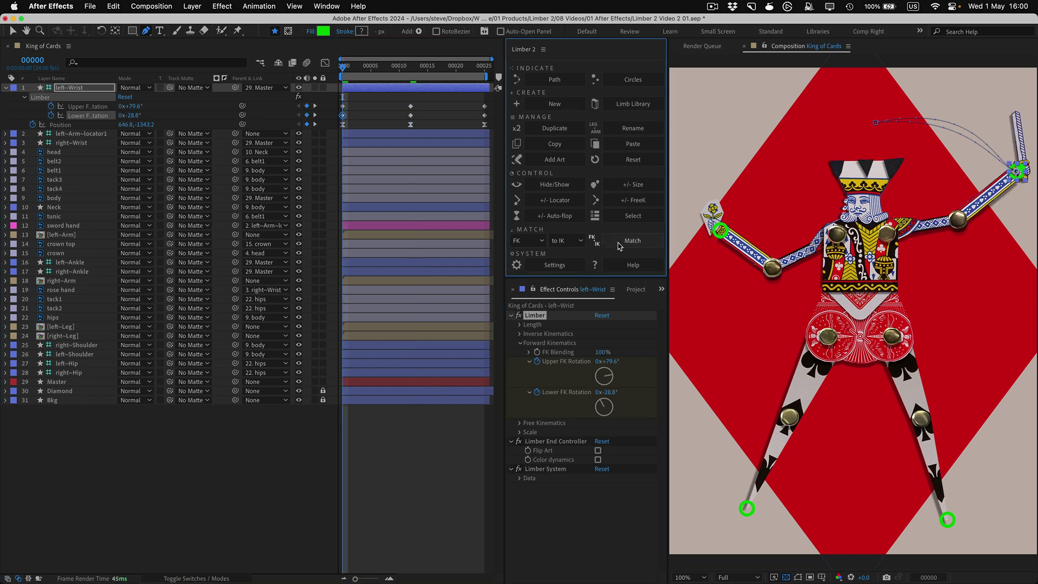
Step: Apply Easy Ease to the left wrist's Upper and Lower FK Rotation keyframes, and preview the sword swing
click(87, 107)
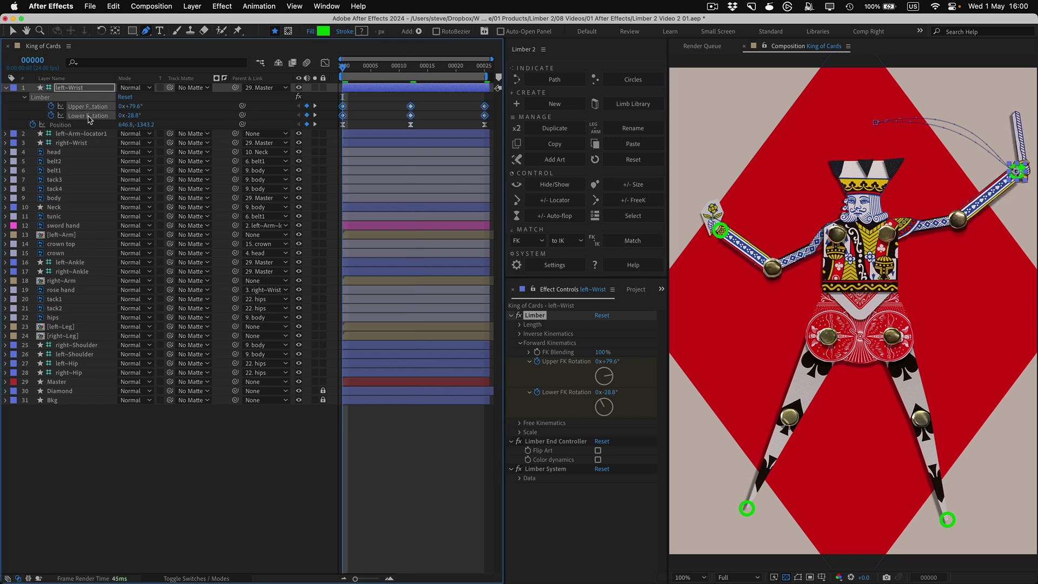
key(space)
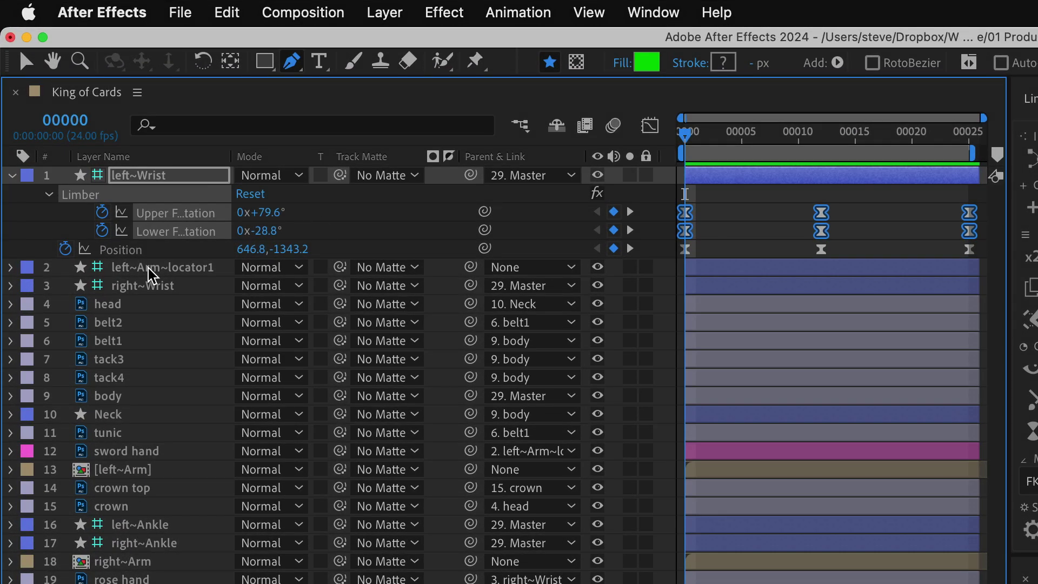
Step: Add a loopIn() expression to the left wrist's Lower FK Rotation, shift its keyframes two frames later, and preview the overlapping swing
alt+click(94, 215)
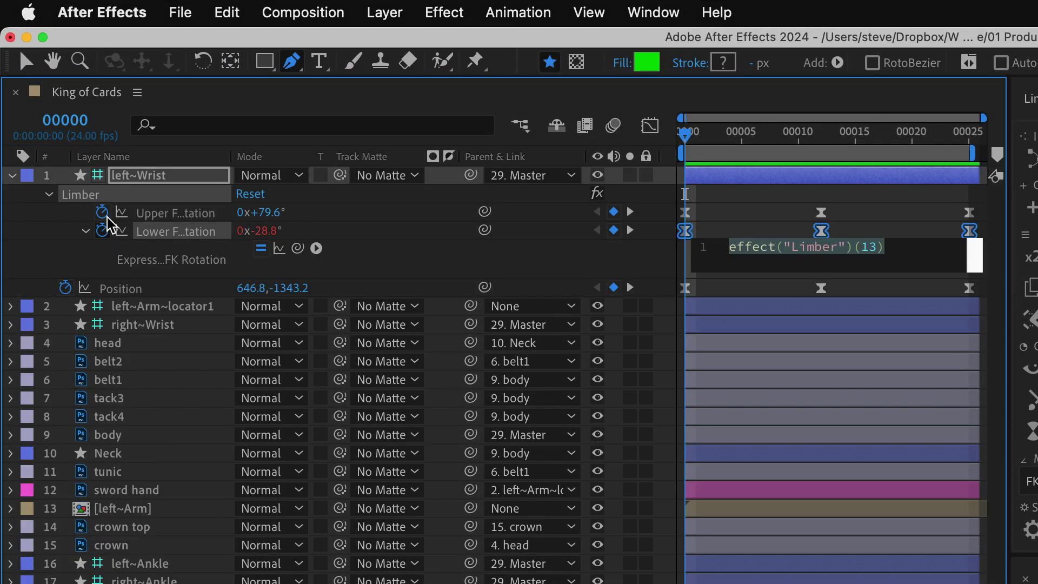
text(loop)
key(Return)
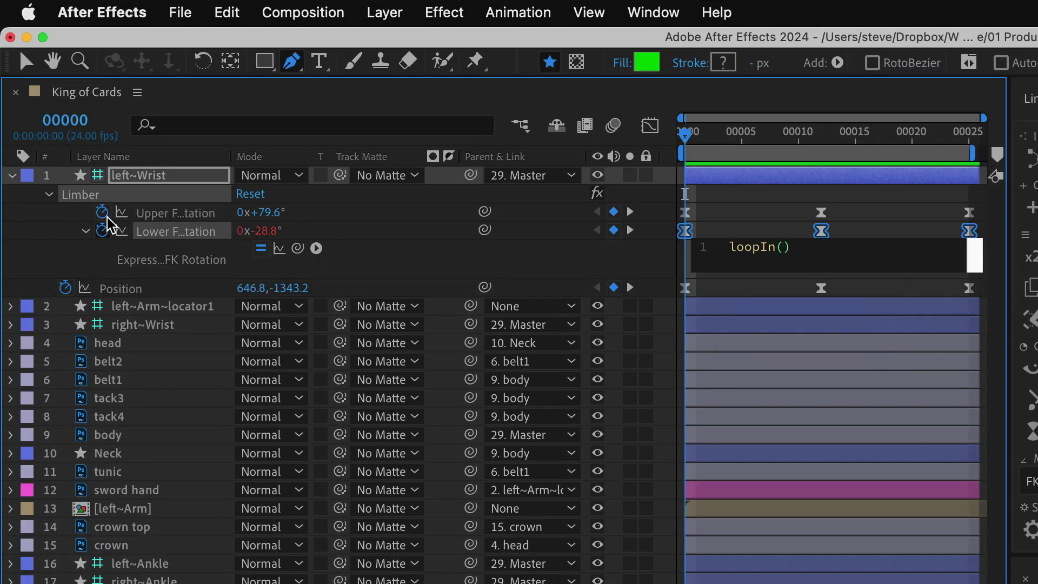
key(KP_Enter)
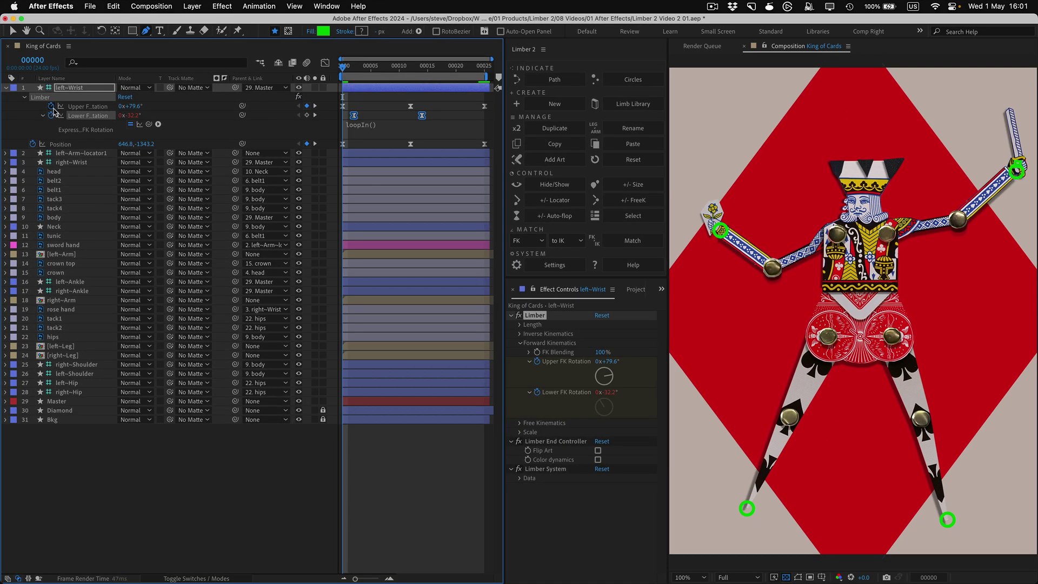
key(space)
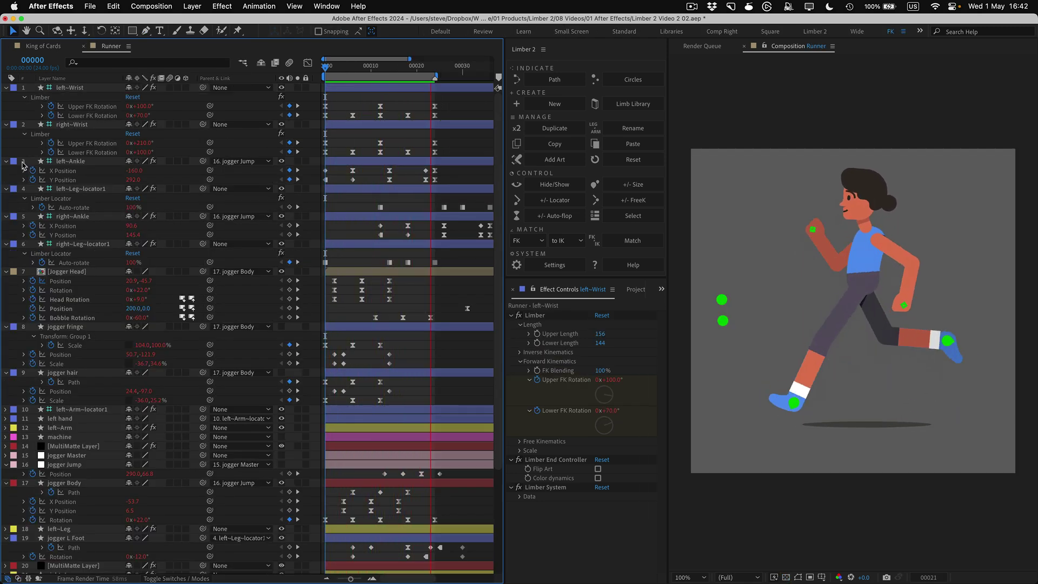
Step: Offset the Lower FK Rotation keyframes of both wrists one frame later in the Runner composition, and preview the run
key(space)
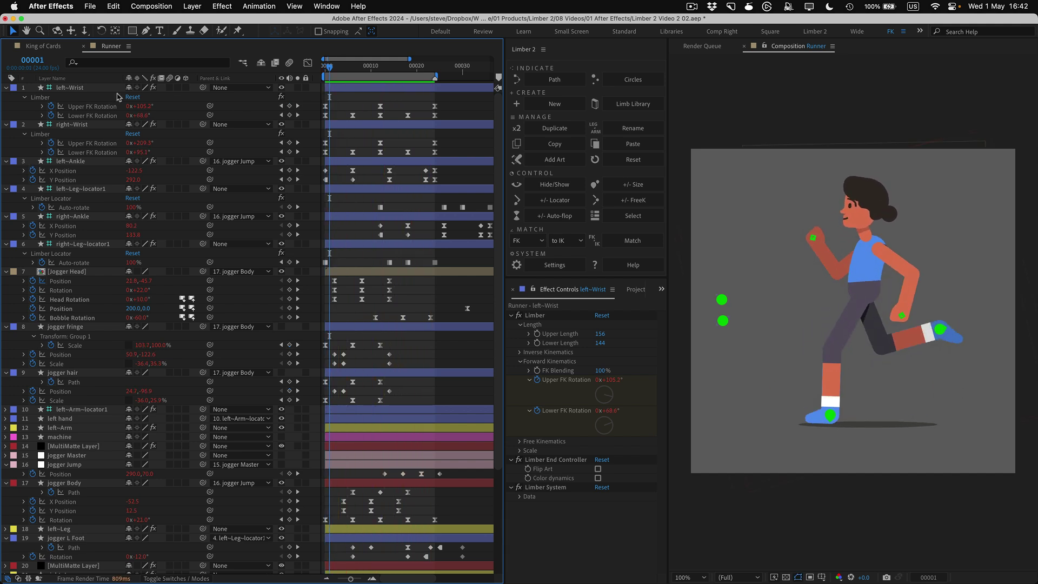
click(85, 116)
shift+click(88, 153)
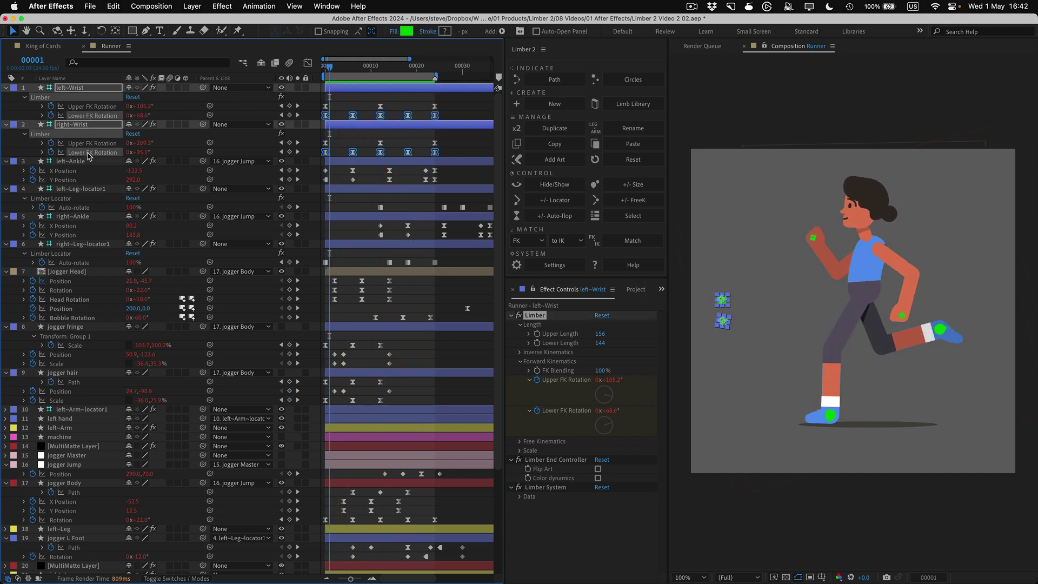
key(alt+Right)
key(alt+Right)
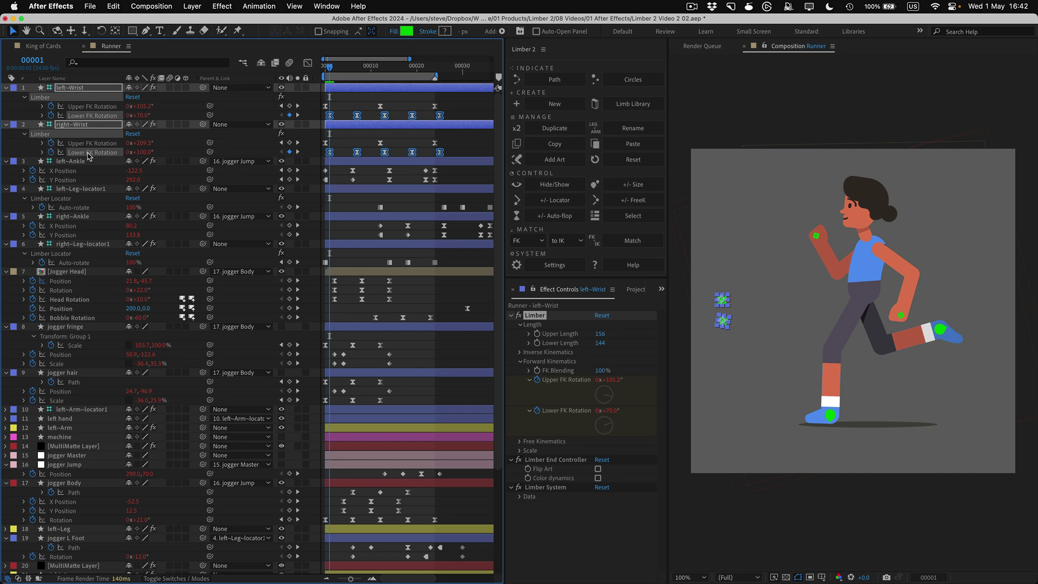
key(space)
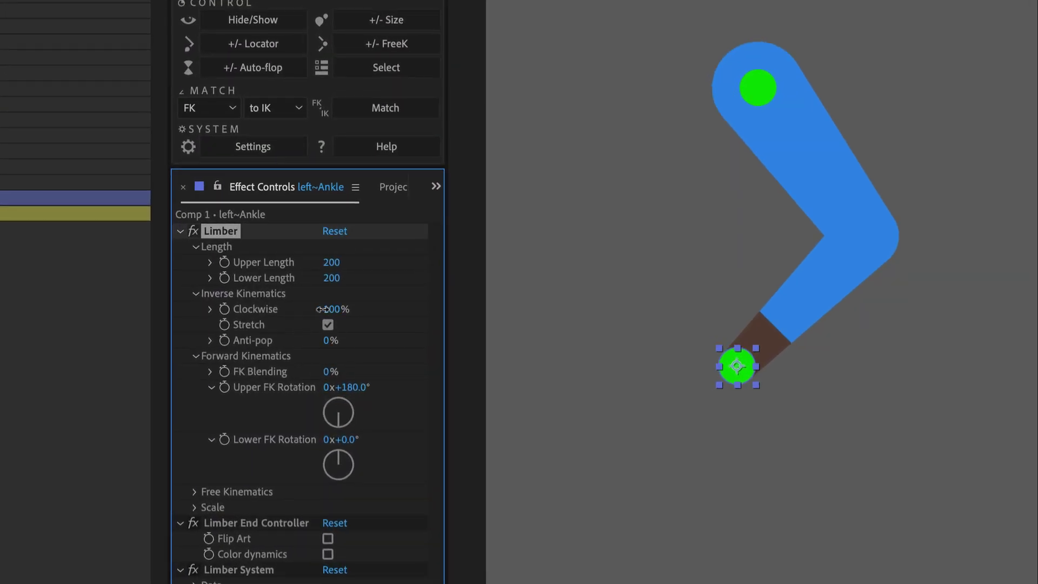
Step: Try the left ankle's Clockwise at 0%, move the ankle to test the knee, and return Clockwise to 100%
mouse_move(322, 309)
mouse_down()
mouse_move(106, 321)
mouse_move(323, 311)
mouse_up()
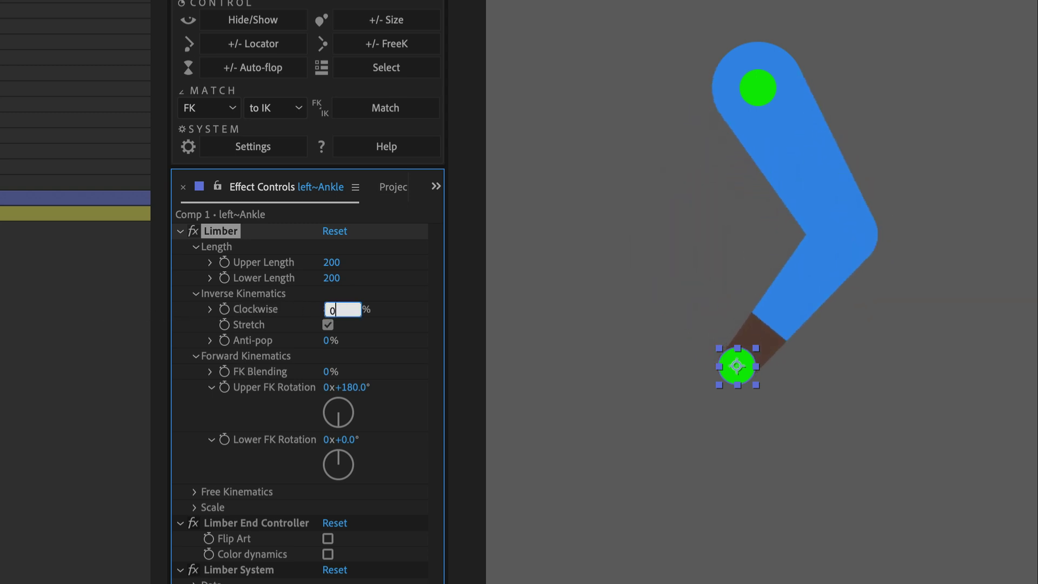
key(Return)
drag(739, 370, 772, 437)
drag(333, 309, 568, 284)
drag(770, 436, 754, 353)
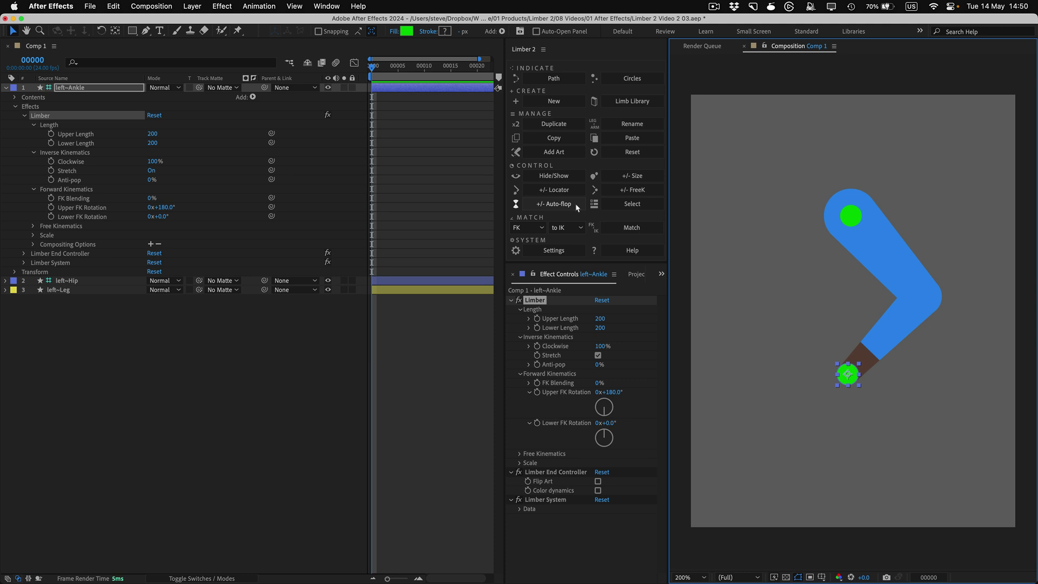
Step: Add Auto-flop to the left leg, and swing the ankle around the hip to test the knee's bend direction
click(575, 204)
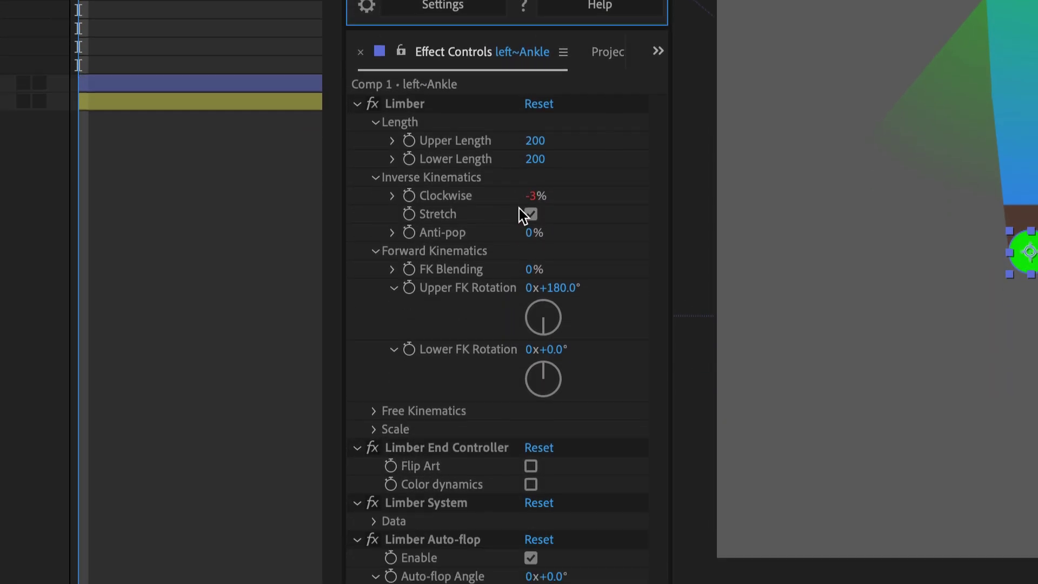
click(449, 456)
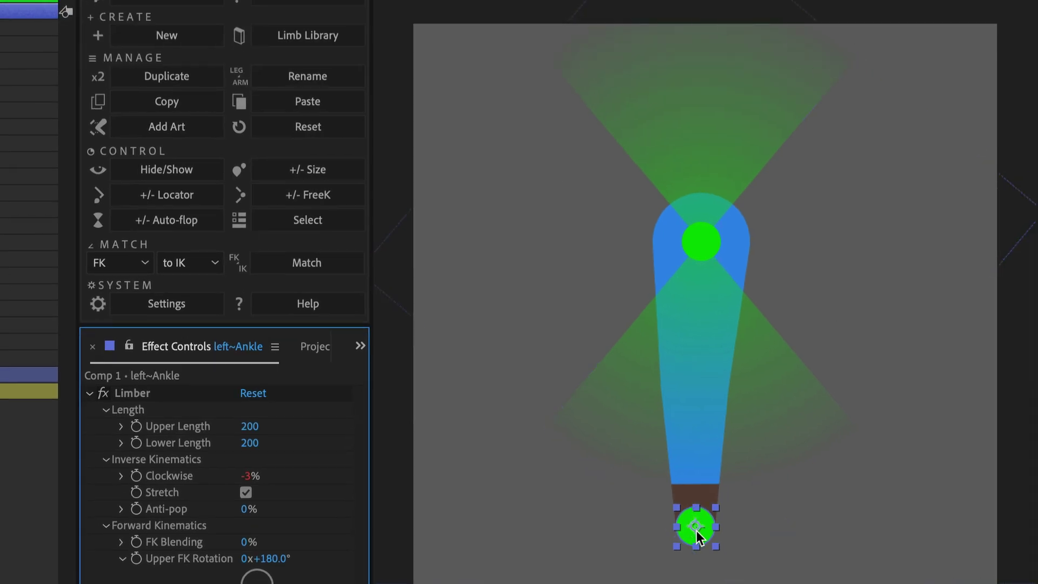
drag(692, 533, 522, 216)
drag(521, 336, 861, 468)
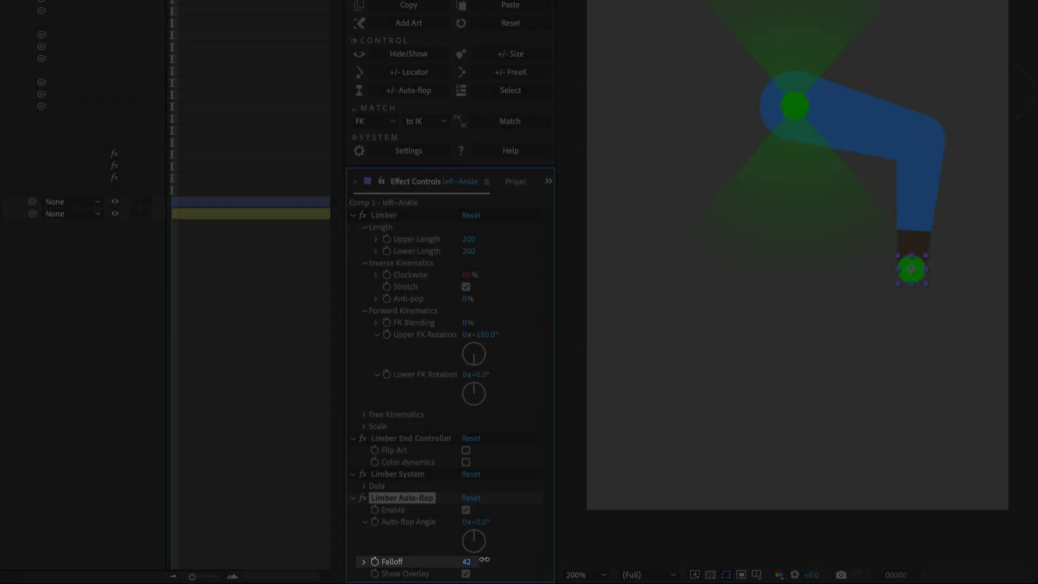
Step: Set the Auto-flop Falloff to 42 and Auto-flop Angle to 15°, and shrink the leg's controllers
drag(465, 561, 500, 526)
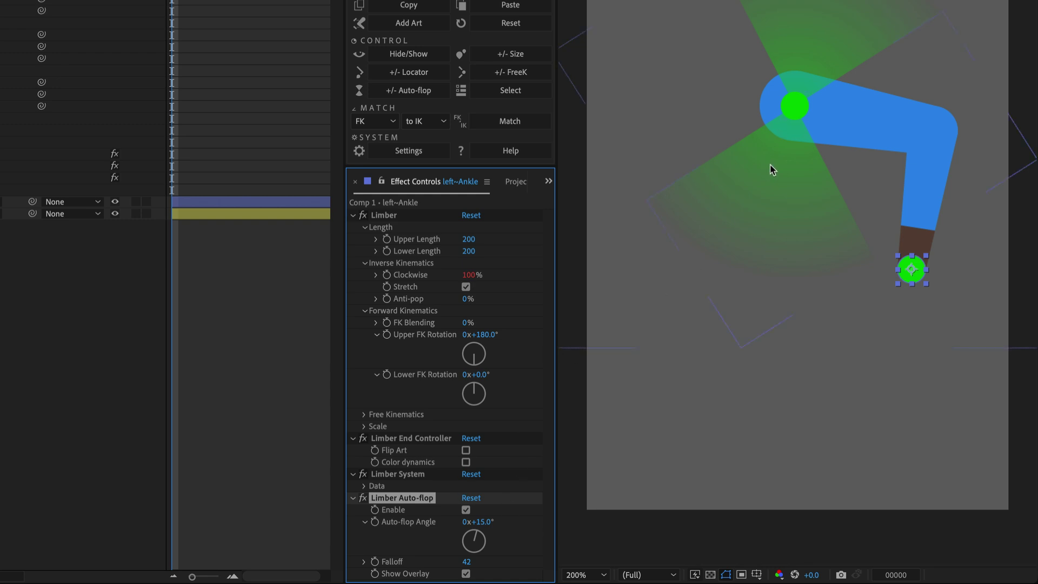
alt+click(528, 54)
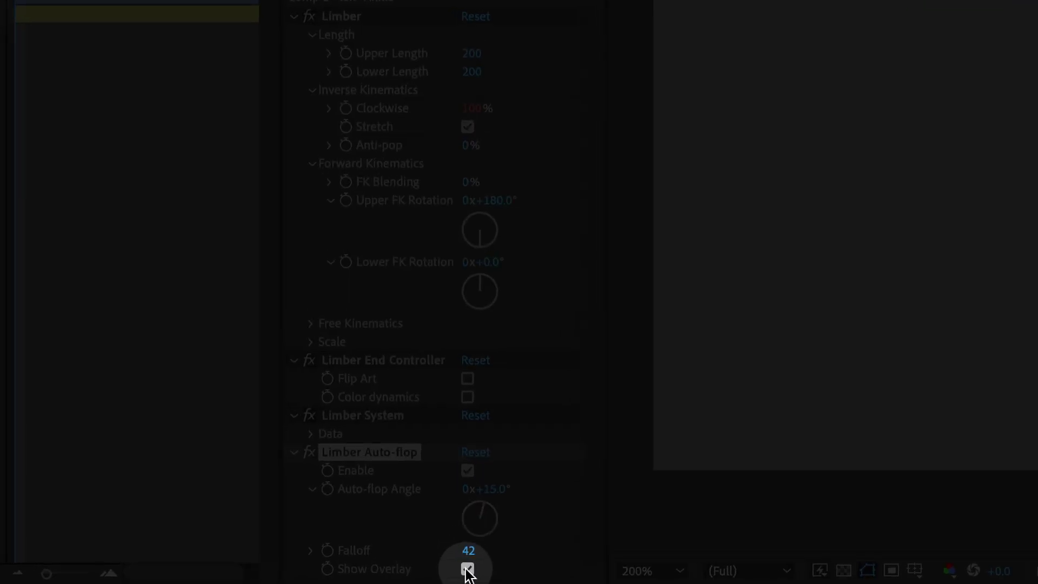
Step: Toggle the Auto-flop overlay off and on, and remove Auto-flop from the left leg
click(467, 569)
click(467, 568)
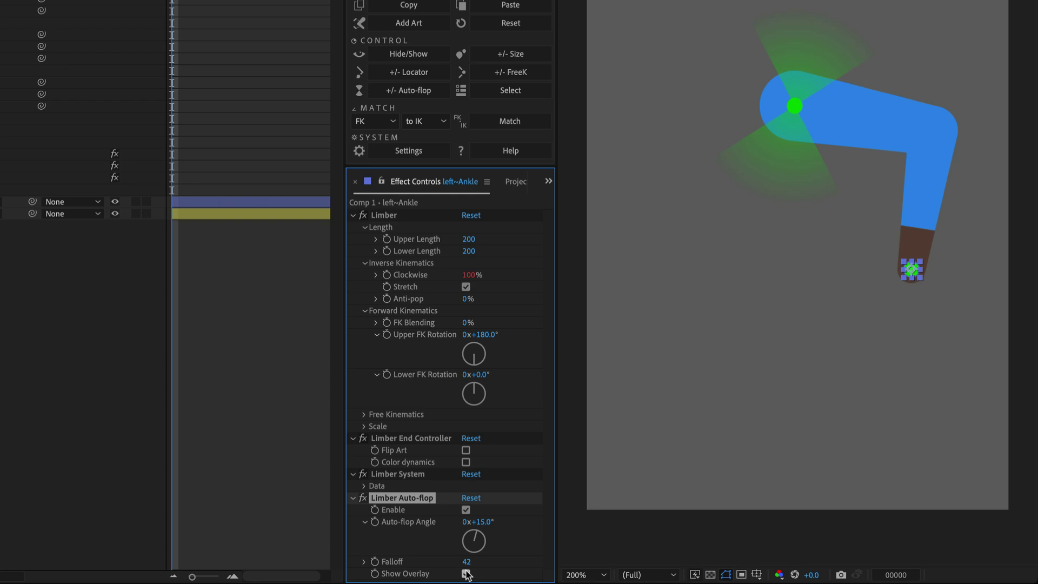
alt+click(432, 89)
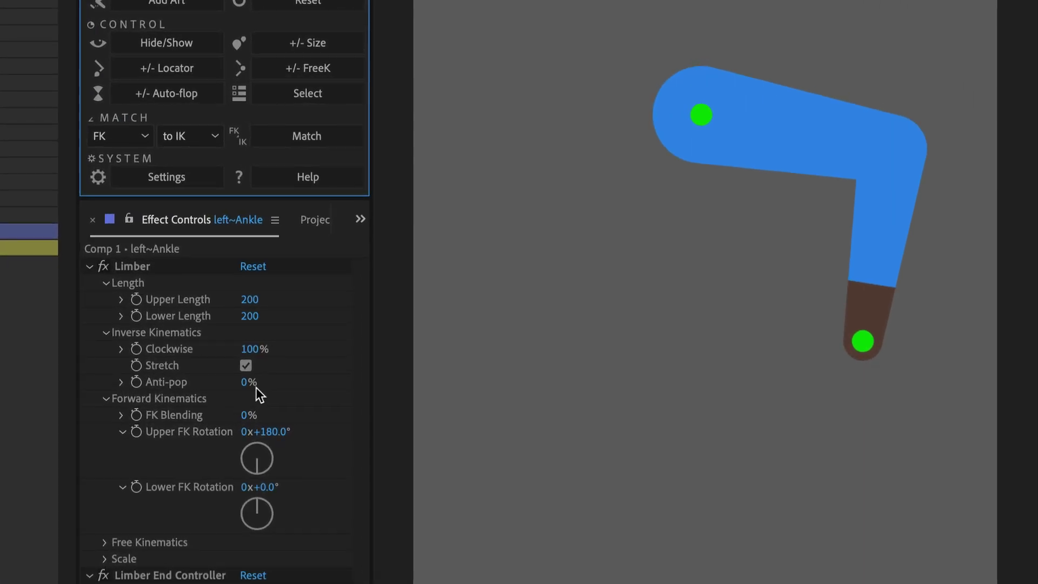
Step: Set the left ankle's FK Blending to 100%, and bend the leg with Lower FK Rotation
drag(248, 415, 378, 403)
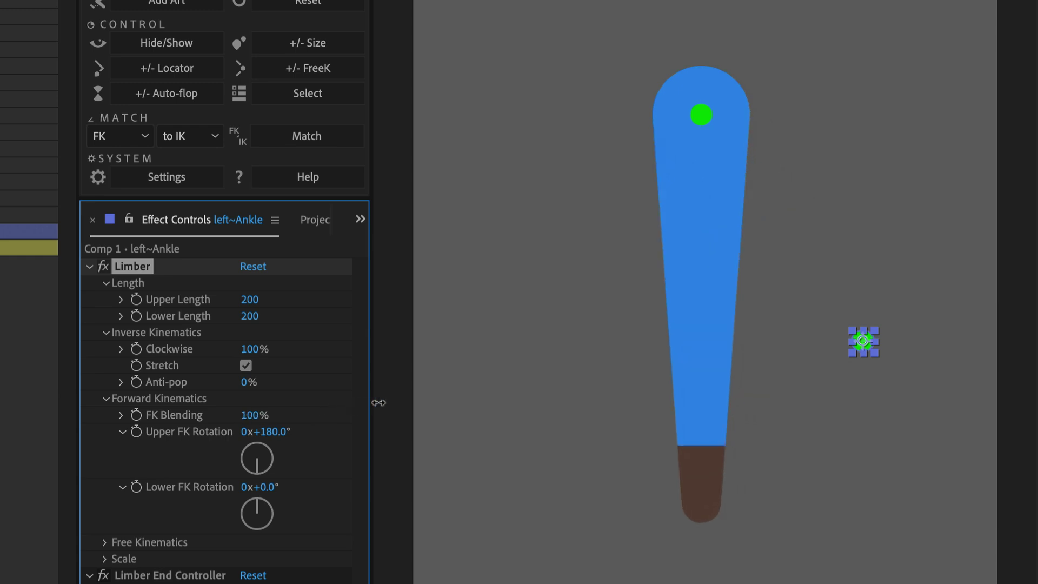
drag(266, 489, 289, 514)
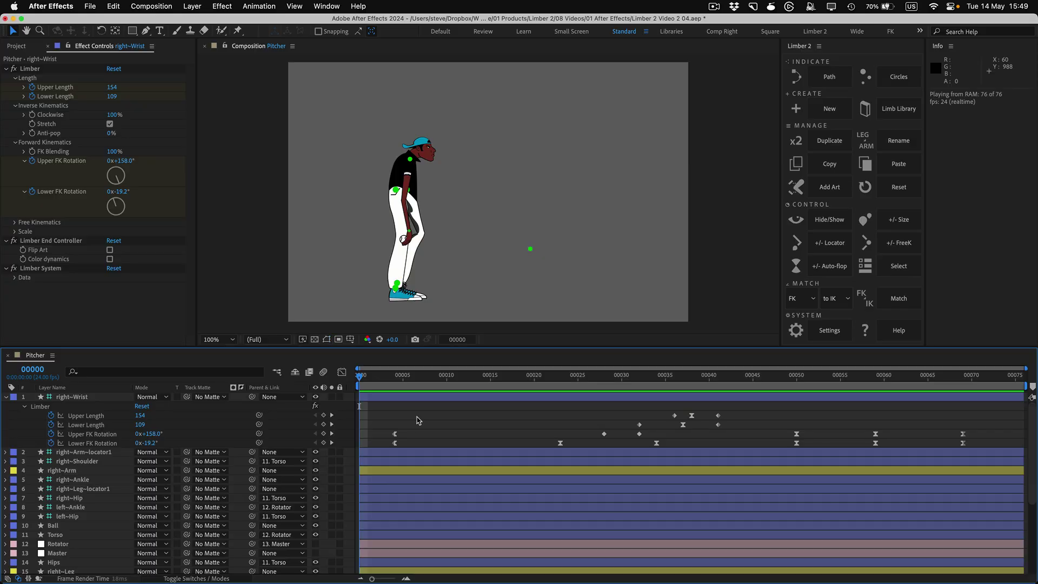
Step: Preview the Pitcher animation, and scrub through the start of the throw to frame 12
key(space)
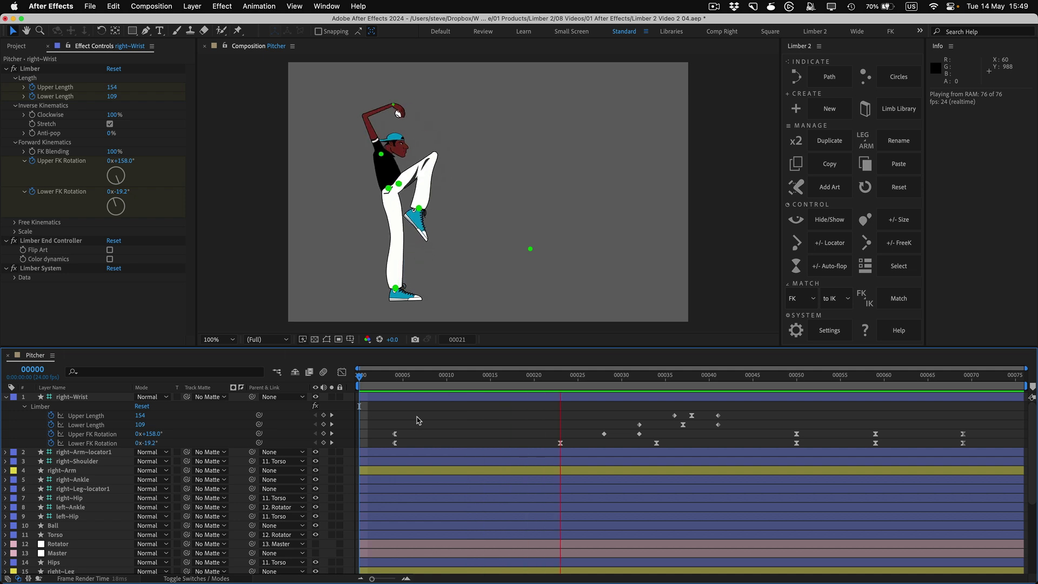
key(space)
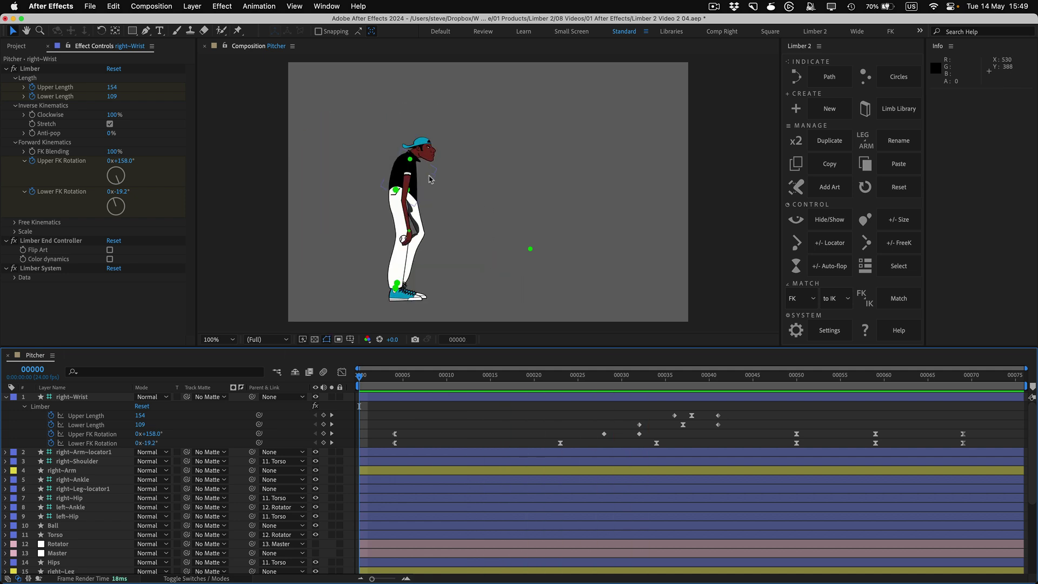
drag(370, 382, 467, 388)
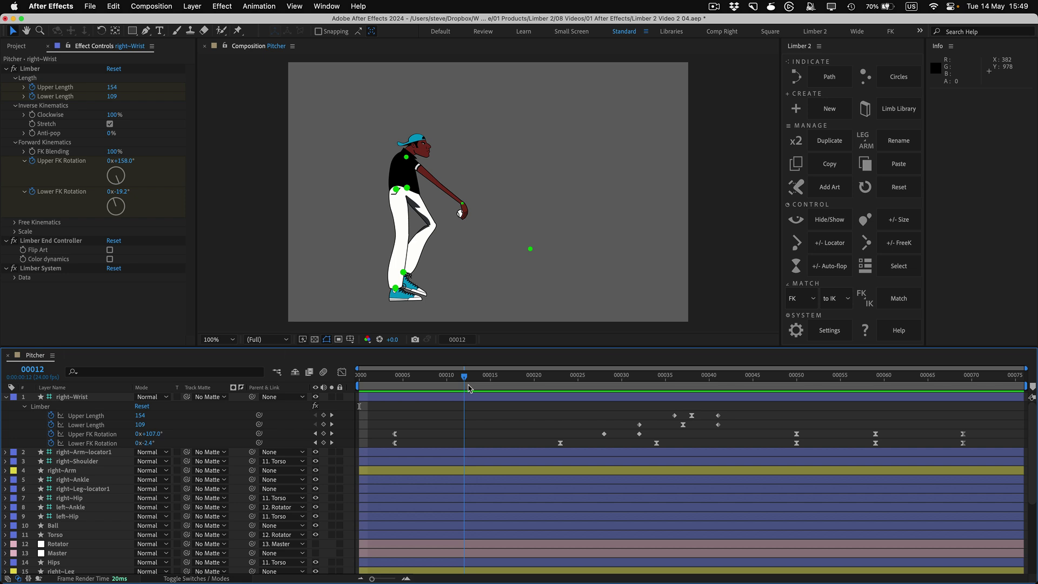
Step: Examine the right wrist's Upper and Lower FK Rotation curves in the Graph Editor while scrubbing the throw to frame 32
click(342, 372)
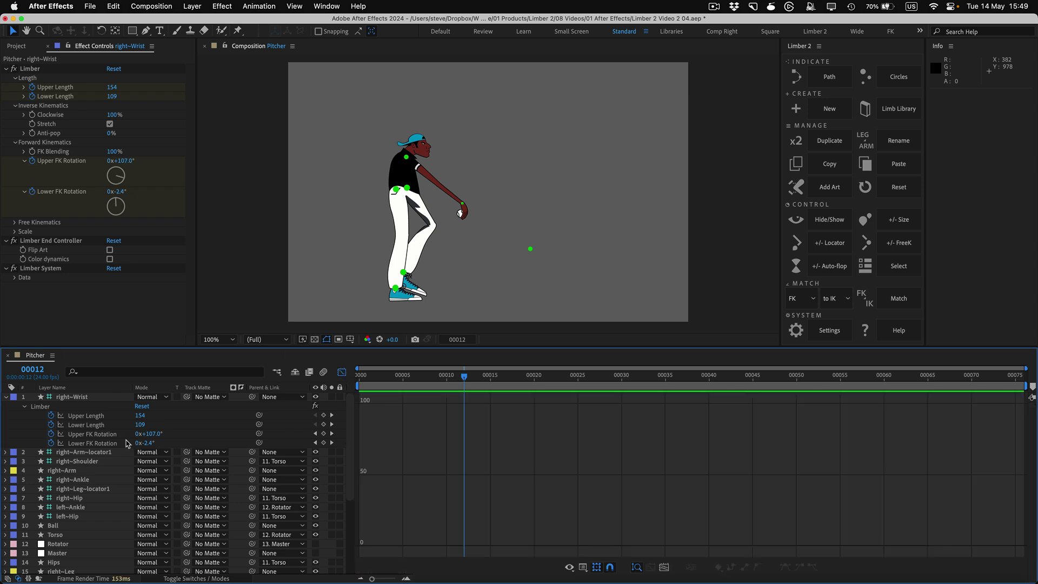
click(111, 445)
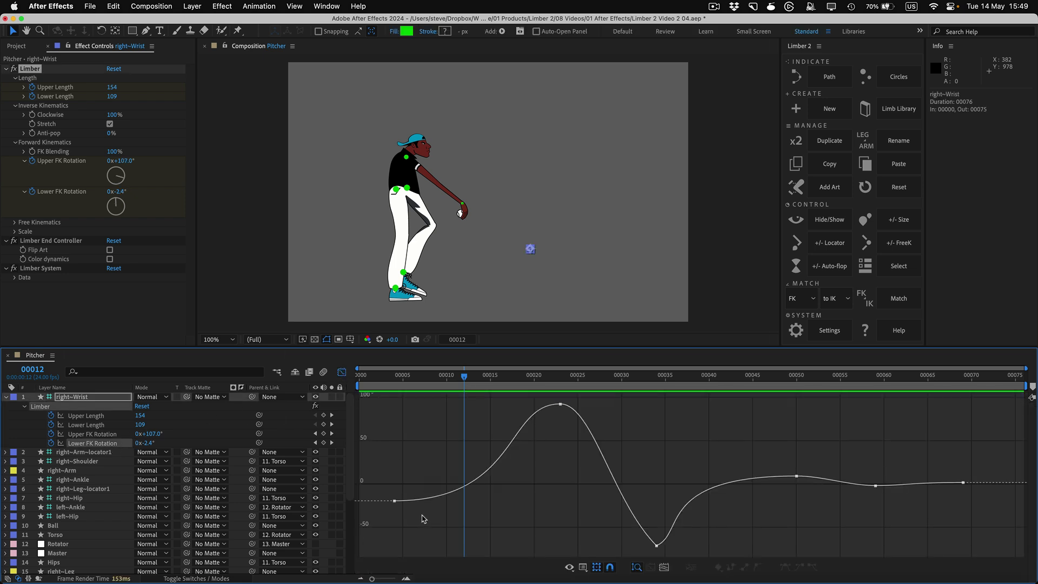
drag(462, 379, 595, 379)
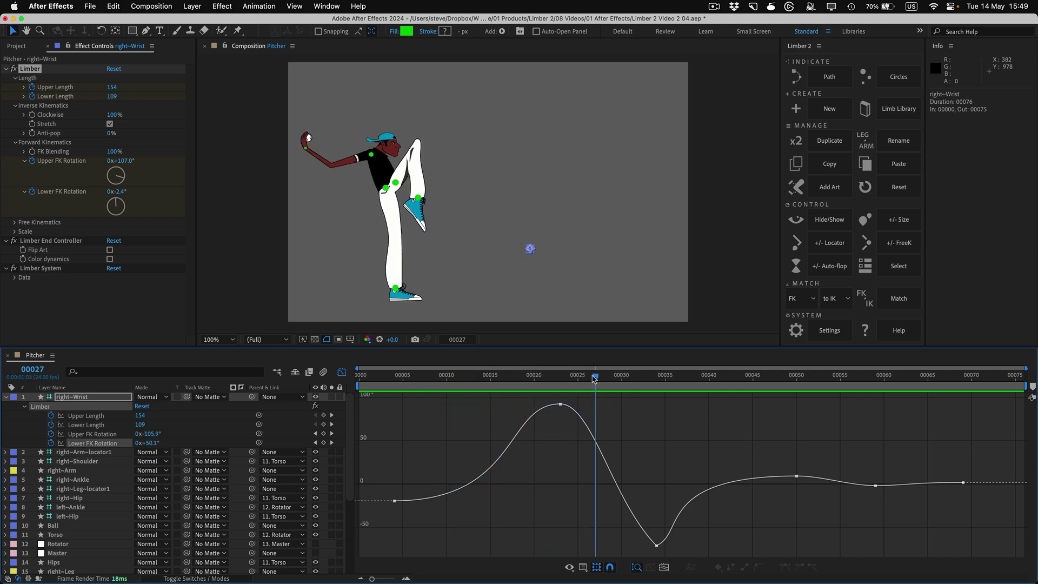
click(104, 434)
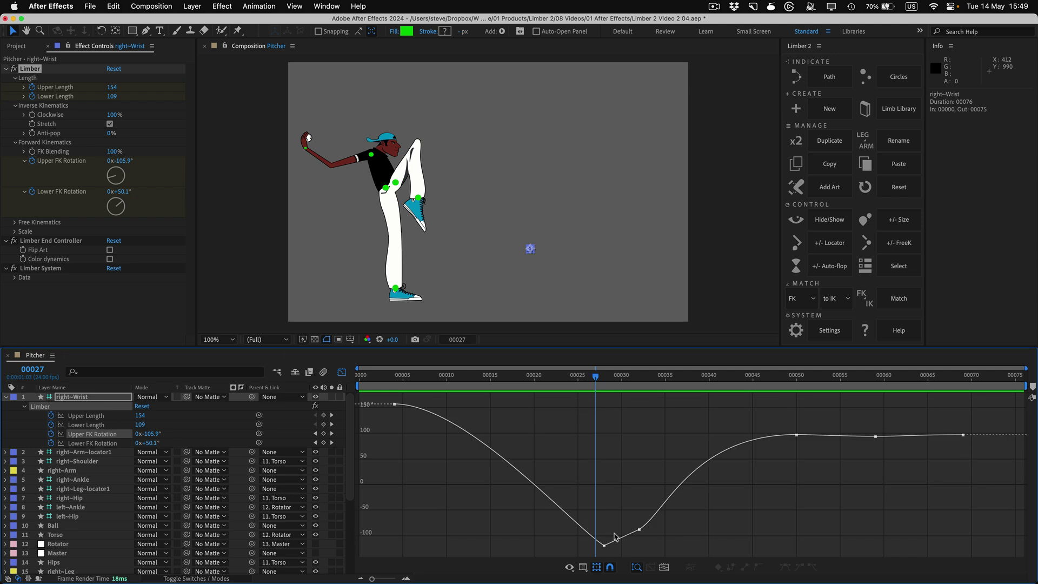
drag(593, 562, 596, 560)
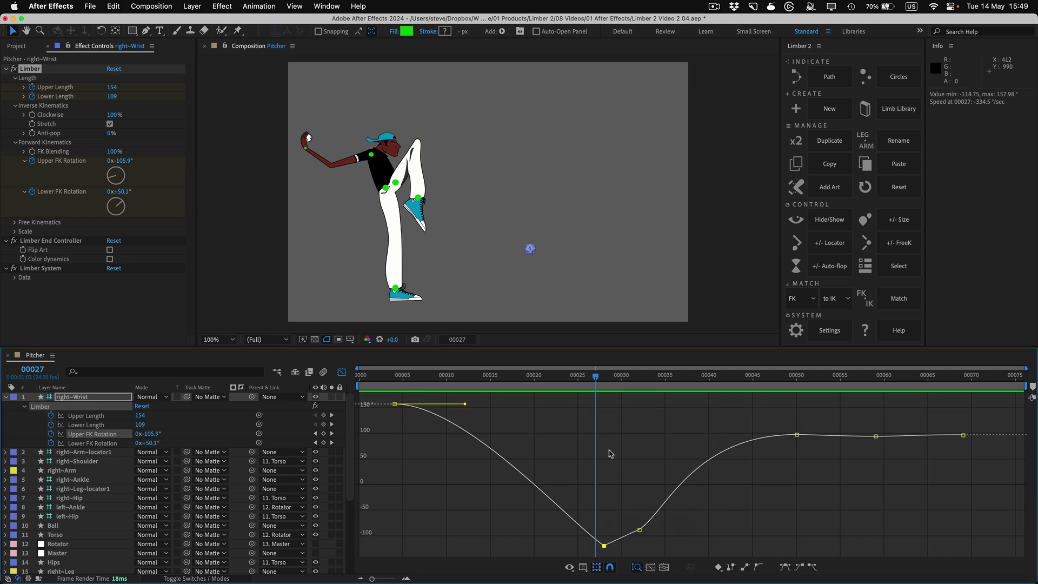
click(106, 442)
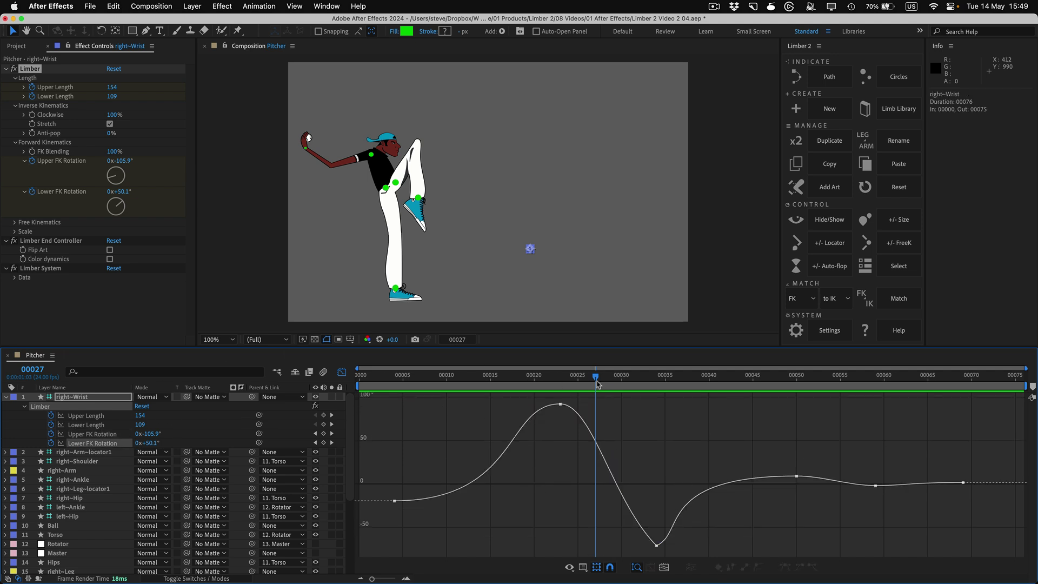
drag(599, 380, 637, 383)
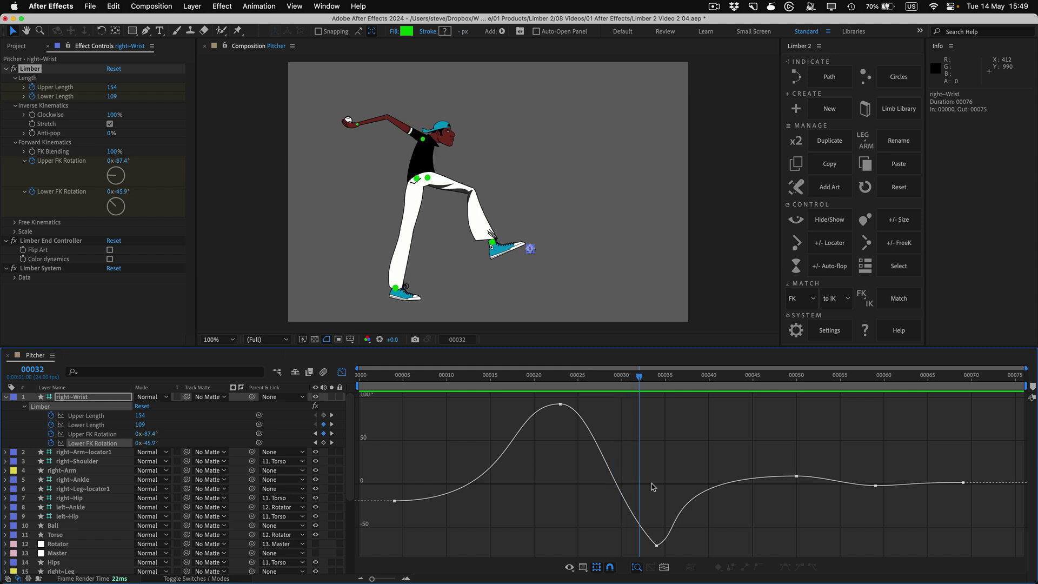
Step: Scrub the Pitcher throw from frame 32 through to frame 68, and preview the animation in real time
drag(645, 377, 709, 380)
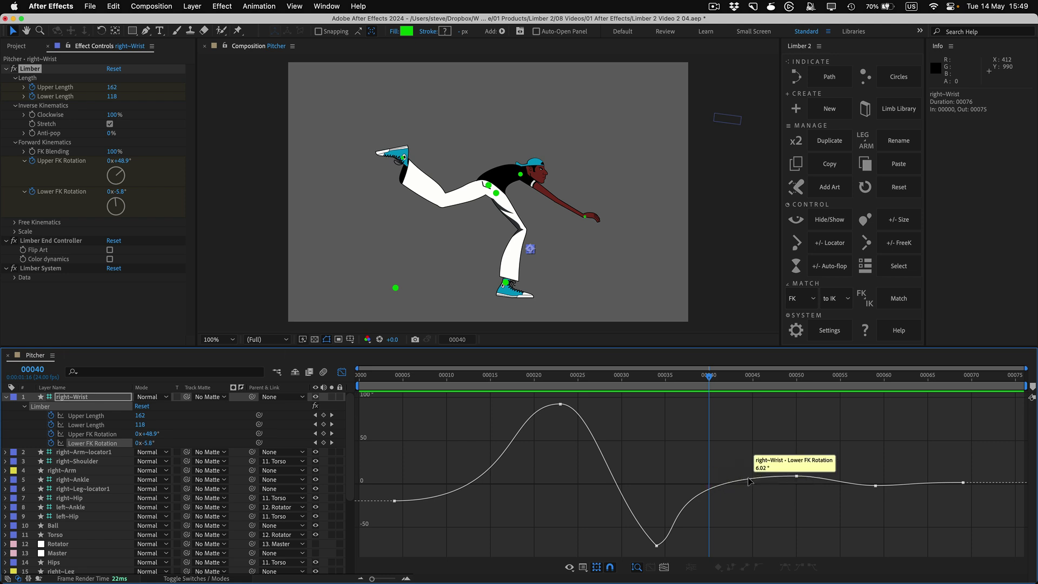
drag(708, 380, 955, 367)
key(space)
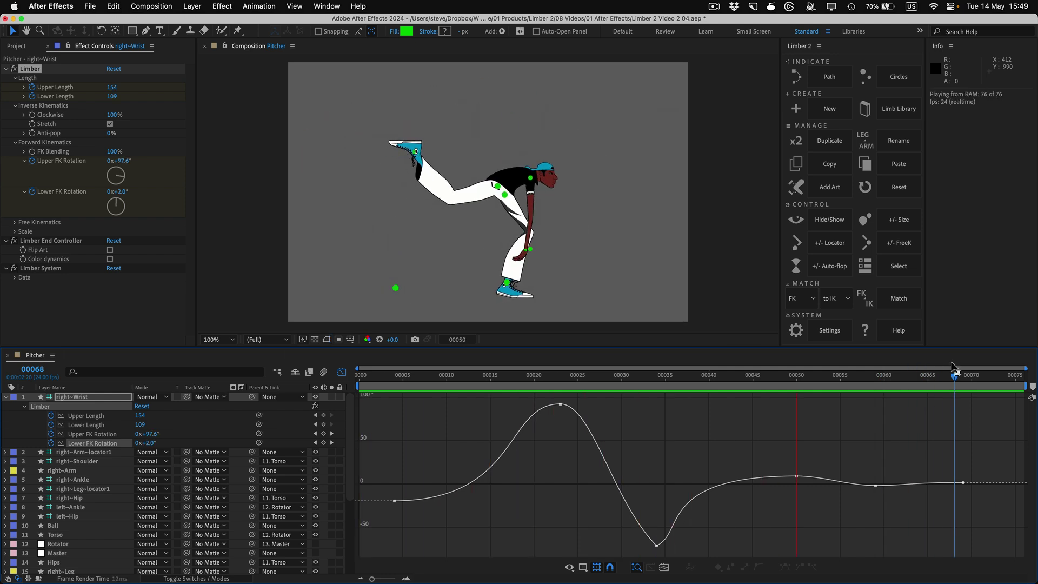
key(space)
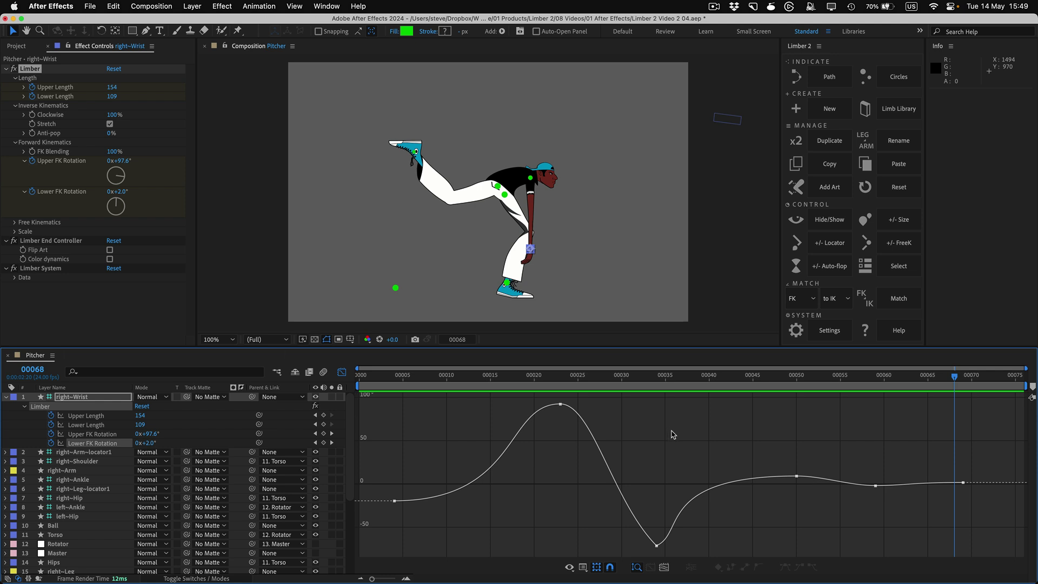
Step: Add a second locator to the right arm, and set its Section to Joint
click(85, 399)
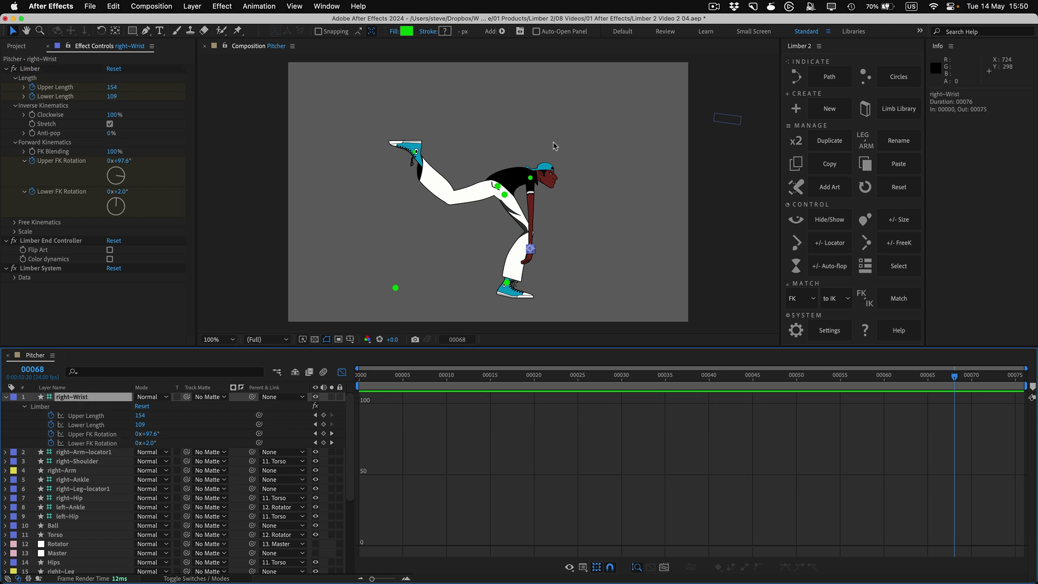
click(829, 243)
click(155, 110)
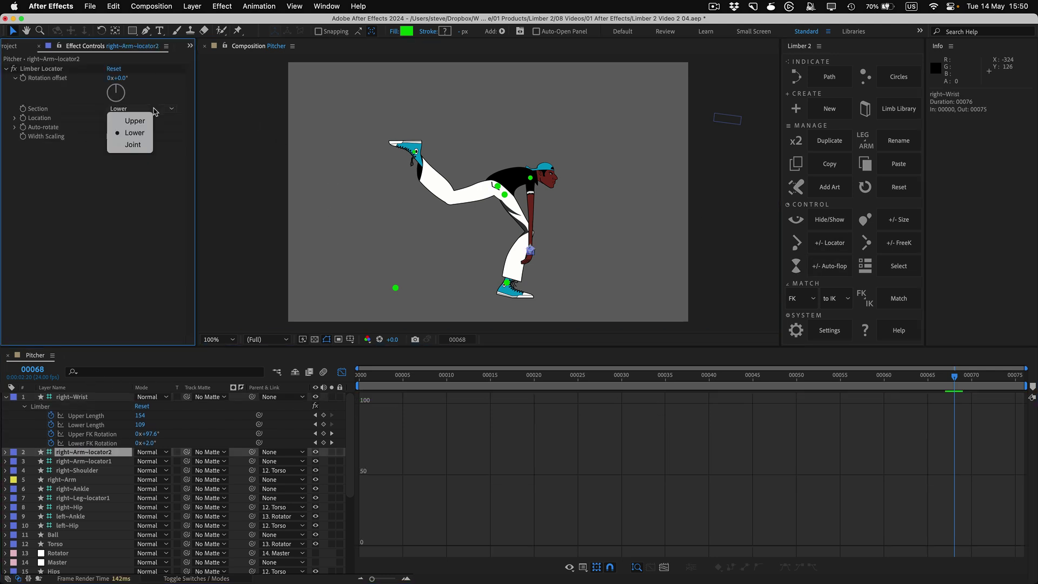
click(133, 144)
Step: Run the Arc Checker script on the new elbow locator, and scrub back through the throw to examine its arc
click(326, 6)
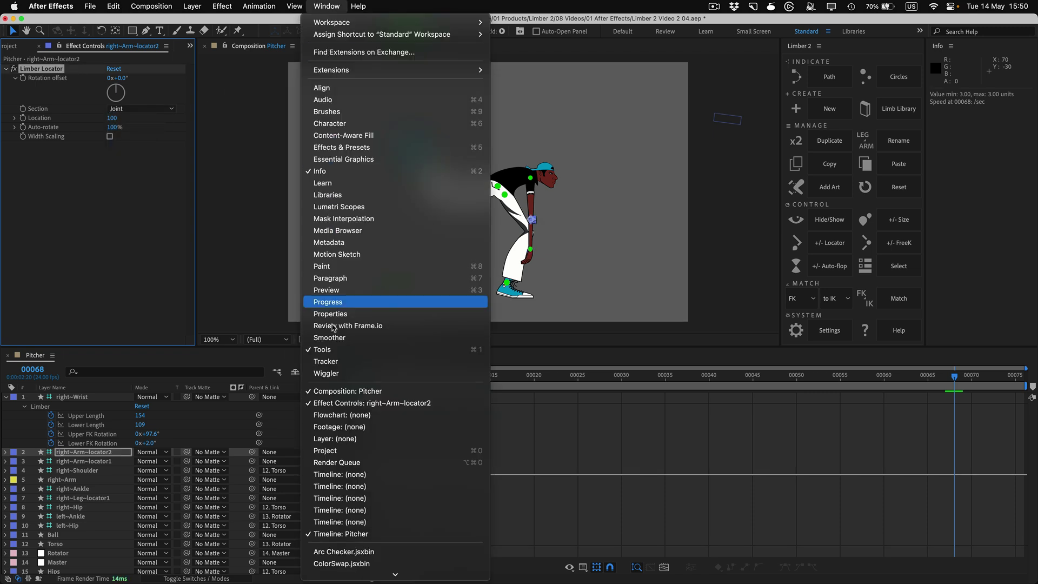
click(333, 551)
click(733, 294)
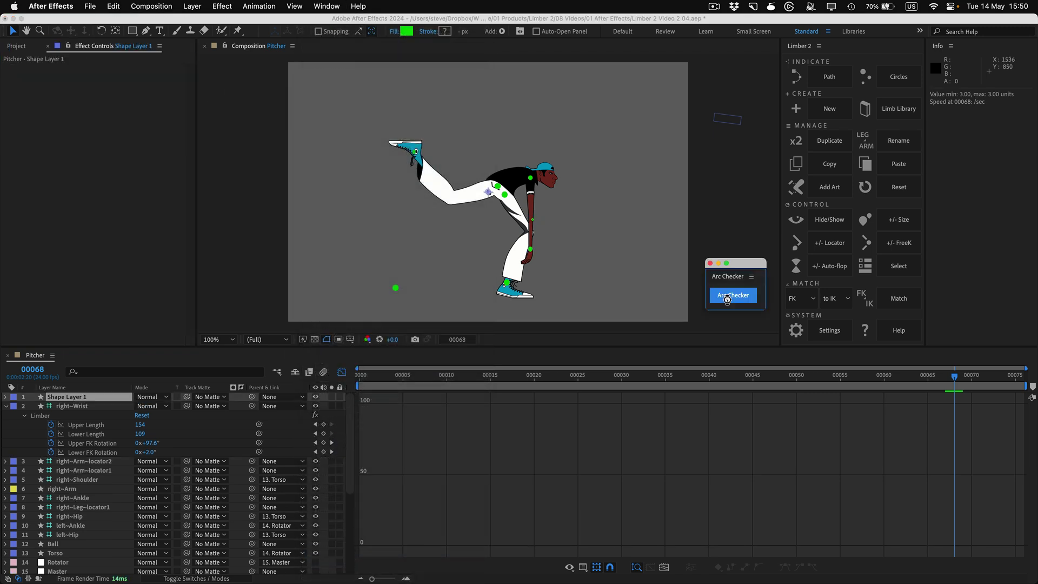
drag(830, 381, 650, 357)
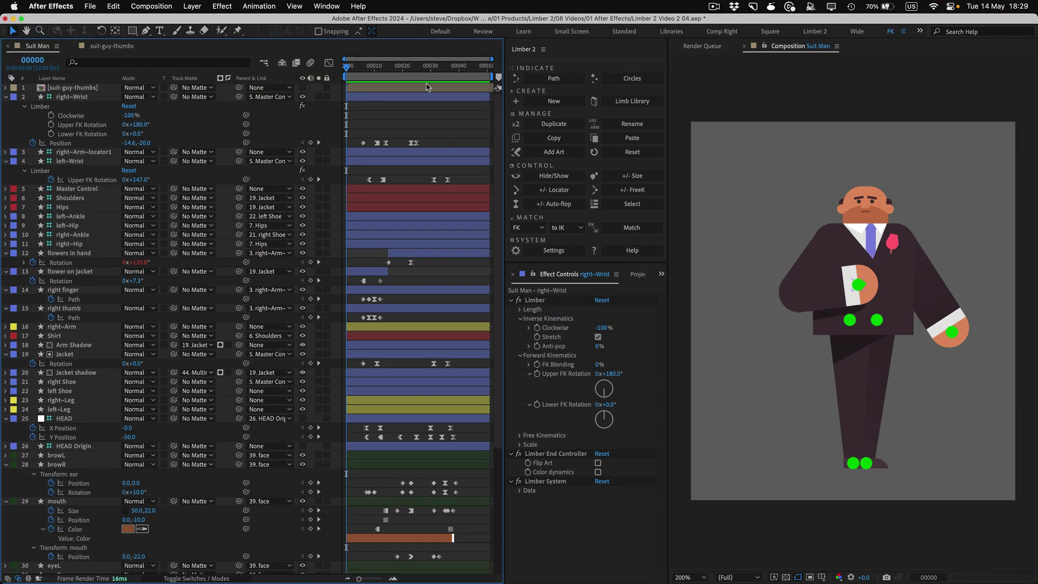
Step: Scrub the Suit Man animation to frame 40, and compare the pose with the suit-guy-thumbs sketch by toggling its visibility
drag(347, 72, 458, 71)
click(303, 88)
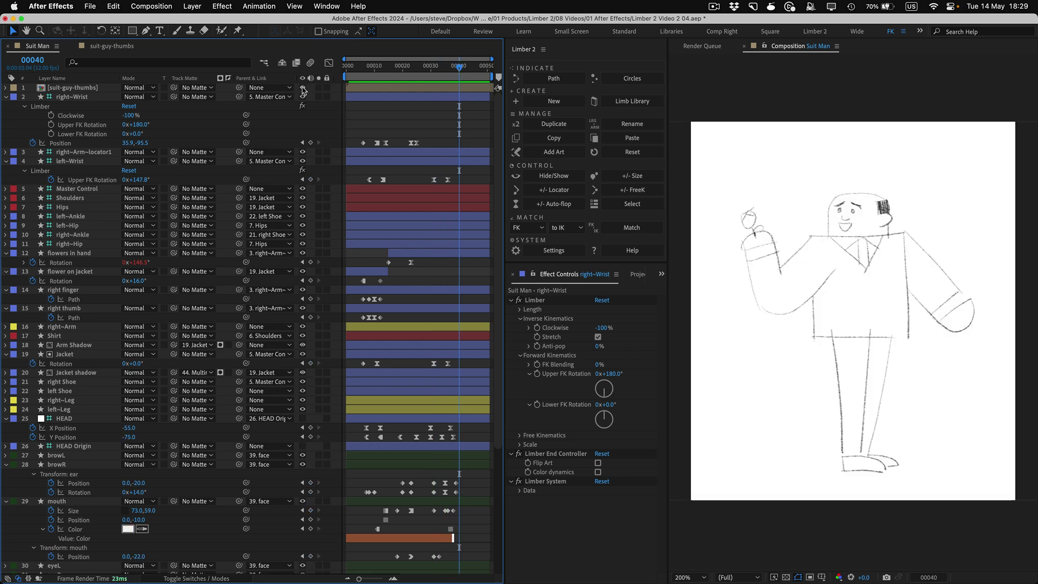
click(302, 89)
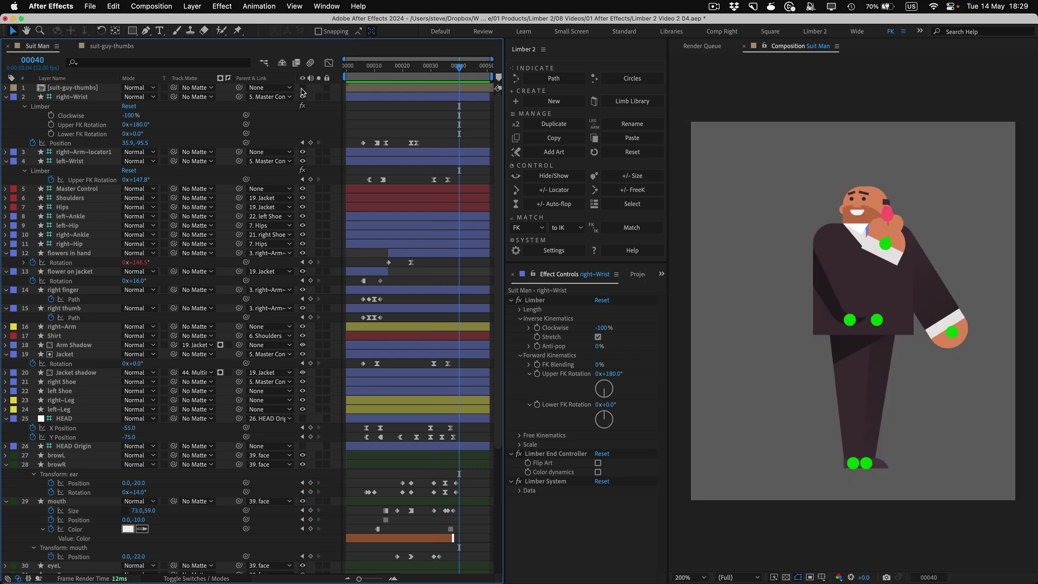
Step: Add Clockwise and Position keyframes to the right wrist at frame 40, and move both to frame 30
click(62, 98)
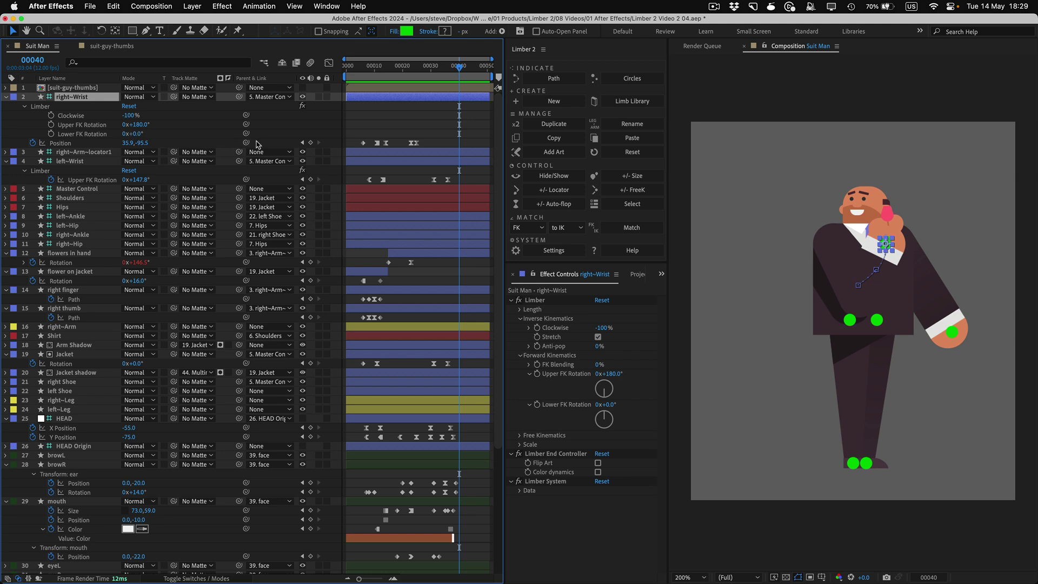
click(311, 143)
click(51, 115)
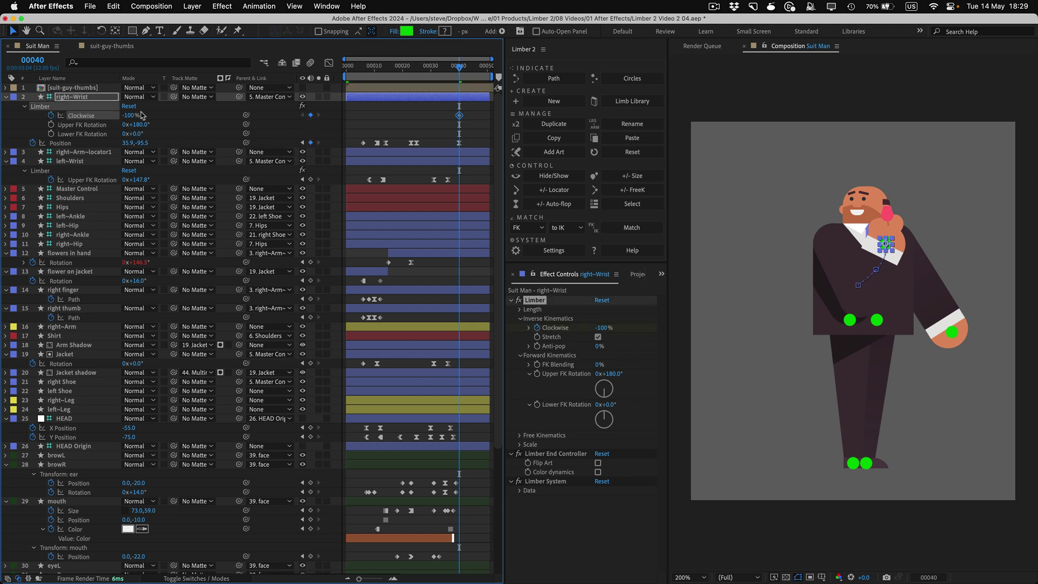
drag(451, 111, 434, 144)
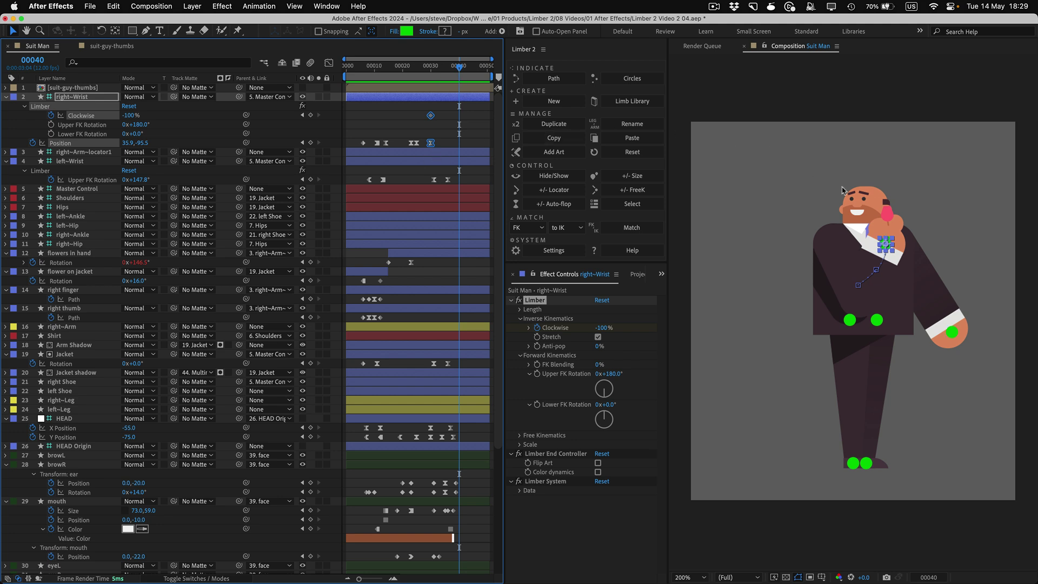
Step: At frame 40, raise the right wrist beside the head and set Clockwise to 100%, and scrub back to frame 30
drag(890, 247, 750, 250)
drag(602, 328, 778, 320)
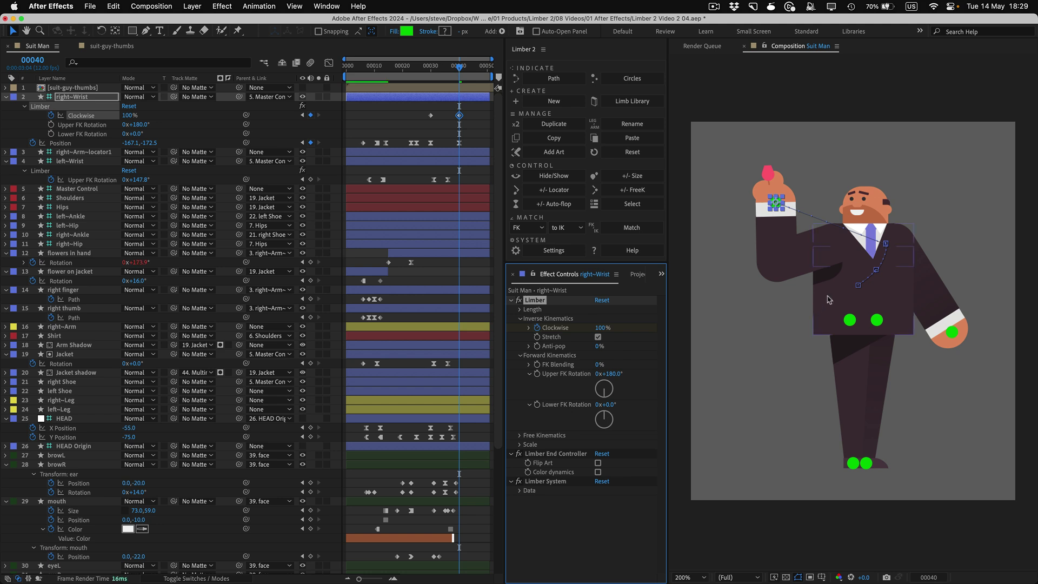
drag(457, 67, 430, 66)
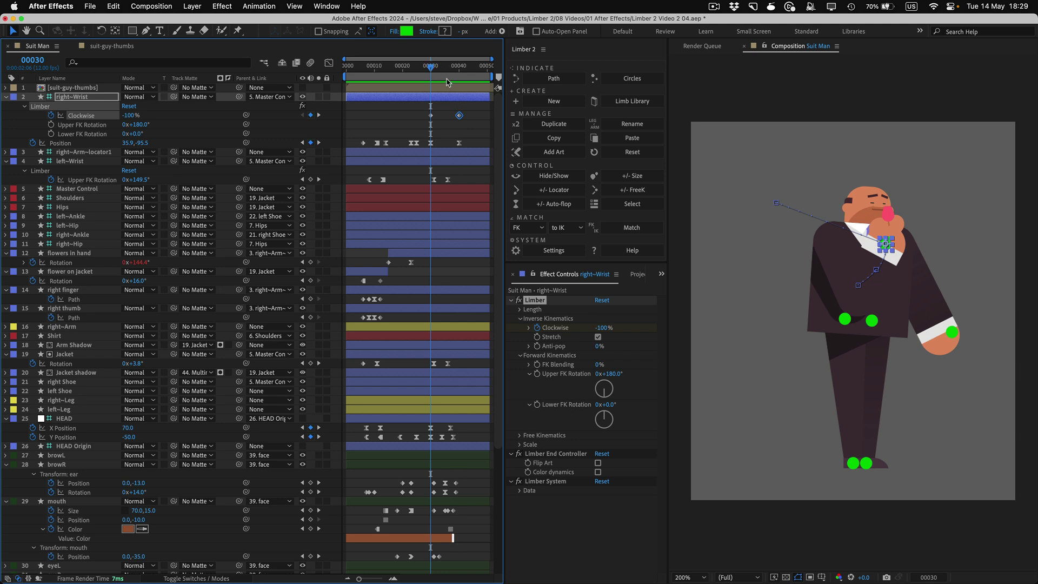
Step: Match the right arm's FK to IK at frame 30, and keyframe Upper and Lower FK Rotation
click(640, 231)
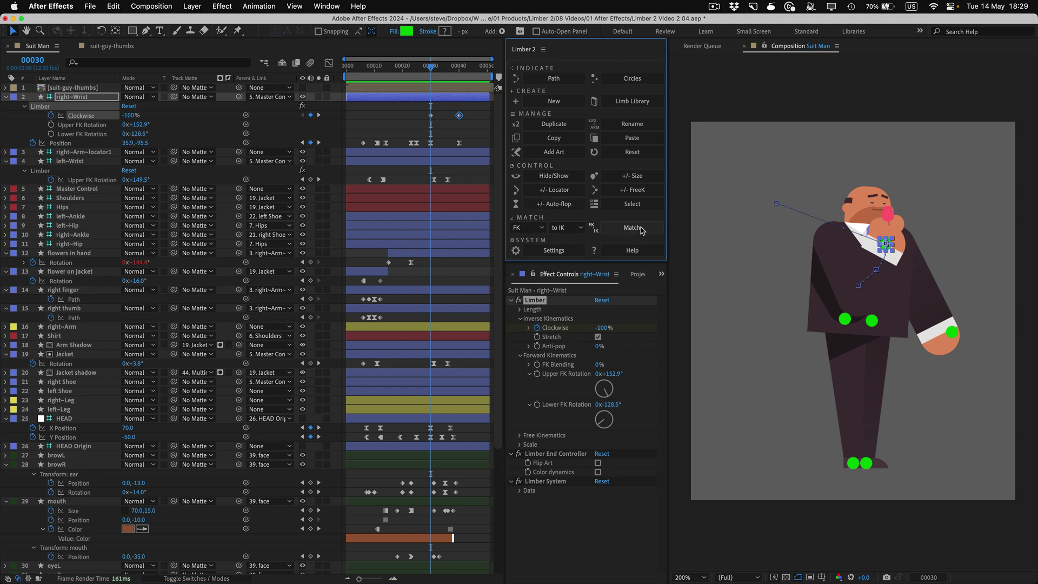
click(537, 373)
click(537, 405)
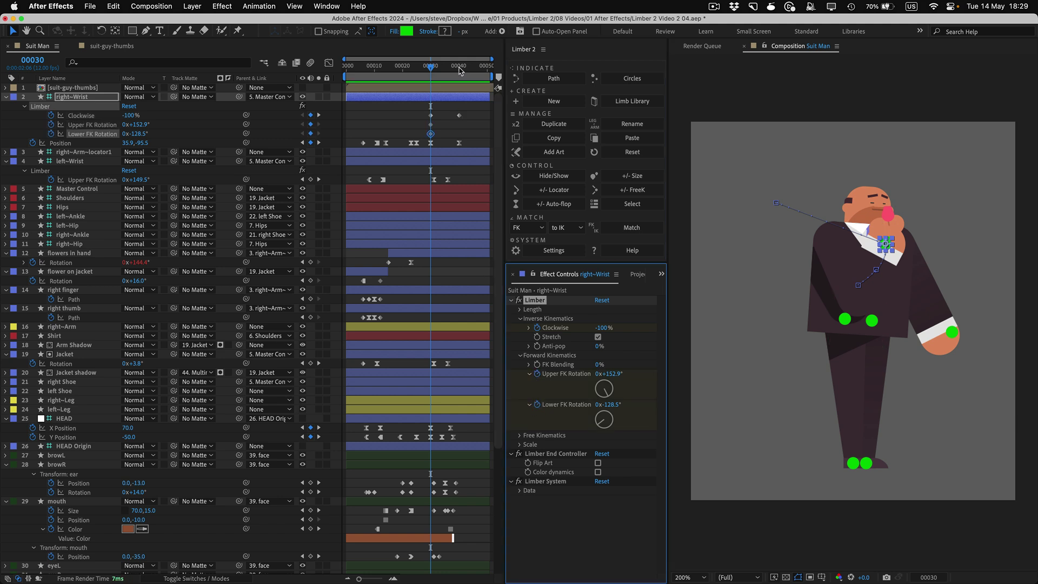
Step: Match the right arm's FK to IK at frame 40, set FK Blending to 100%, and scrub between frames 30 and 40
click(459, 67)
click(627, 227)
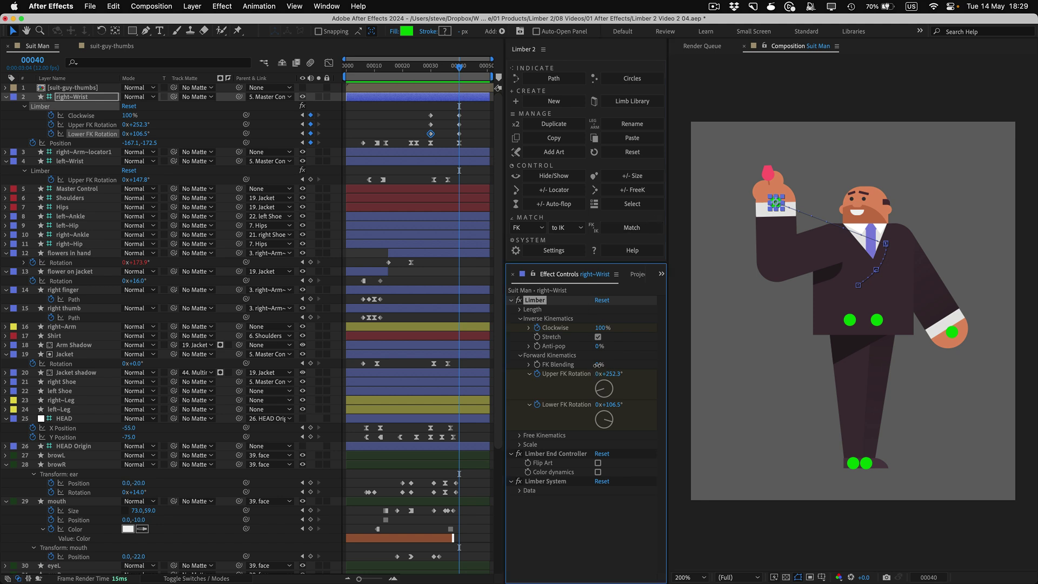
drag(597, 365, 691, 358)
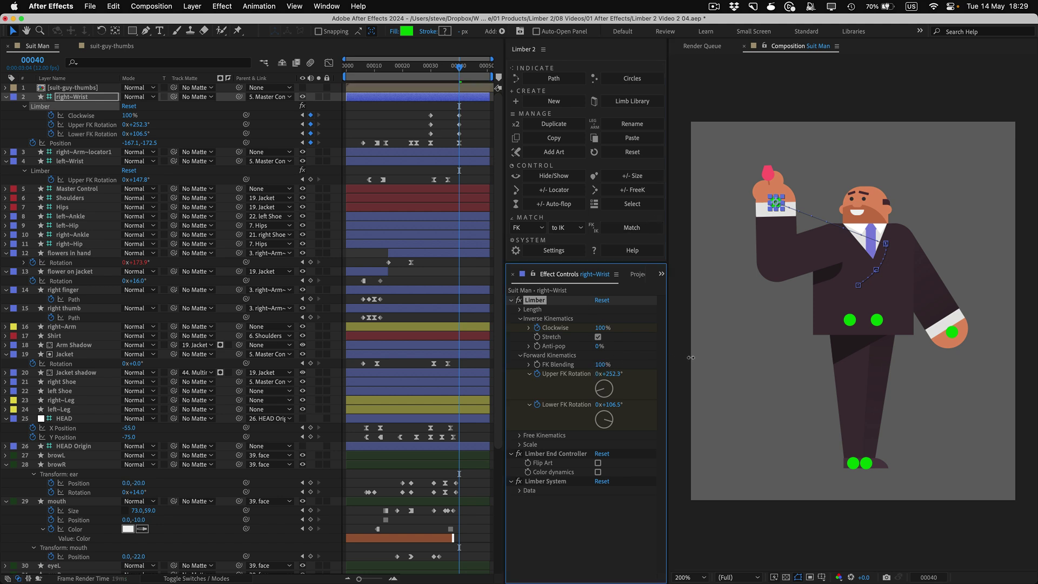
click(430, 67)
drag(430, 67, 459, 66)
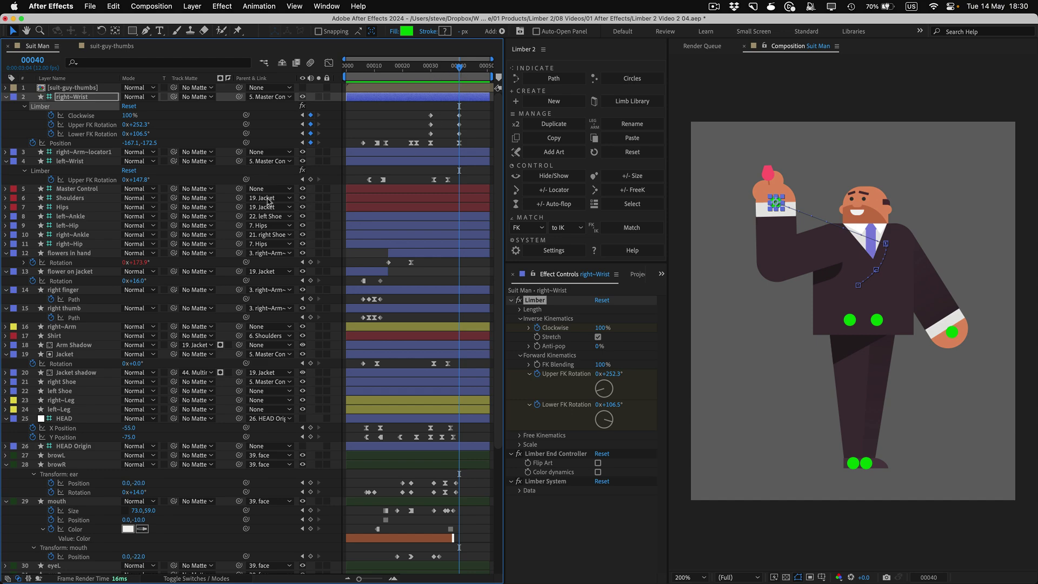
Step: Set the revolutions of the right wrist's Lower FK Rotation to -1 at frame 40, and scrub to check the arm
click(124, 133)
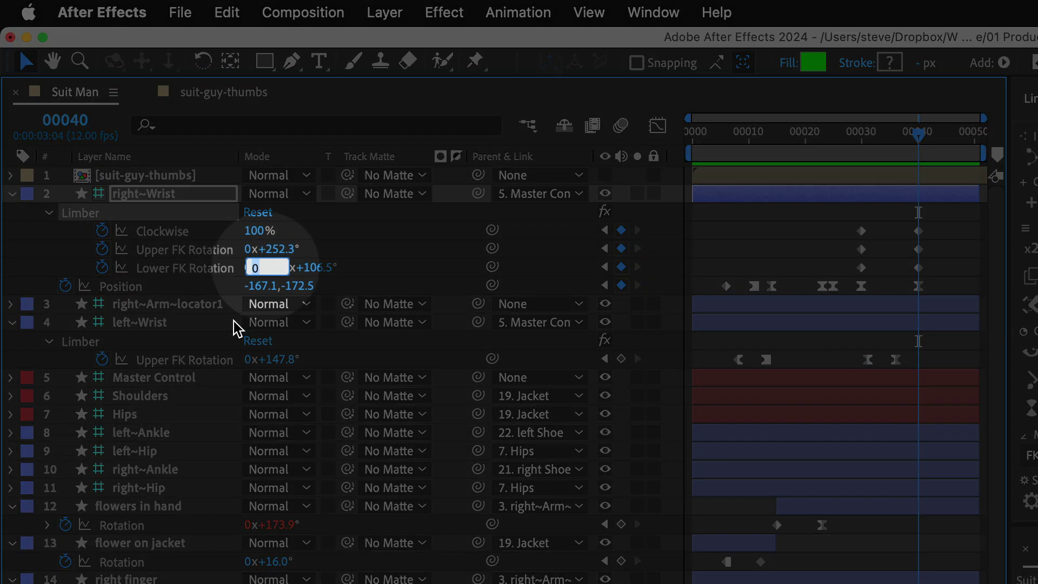
text(-1)
key(Return)
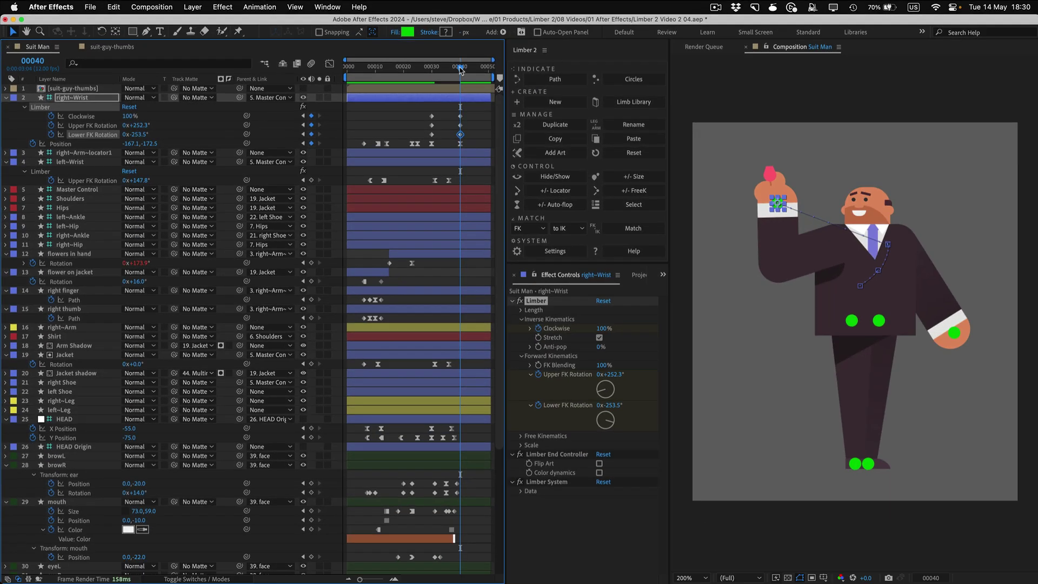
mouse_move(460, 69)
mouse_down()
mouse_move(427, 68)
mouse_move(461, 68)
mouse_up()
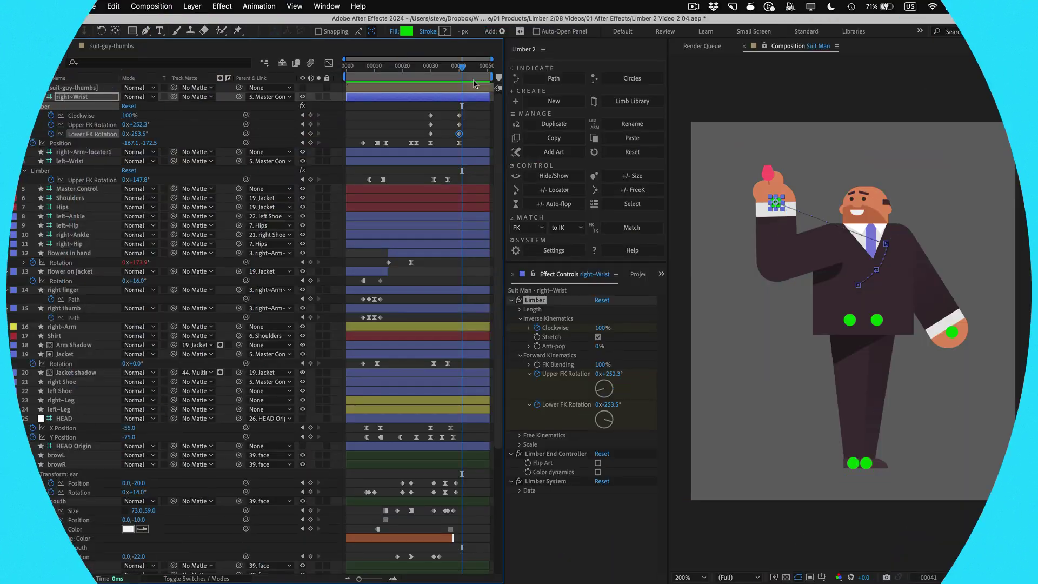
Step: Create a 600 x 700 px, 48-frame composition named Comp 2, and add a new Path limb with the prefix left and suffix Leg
key(super+n)
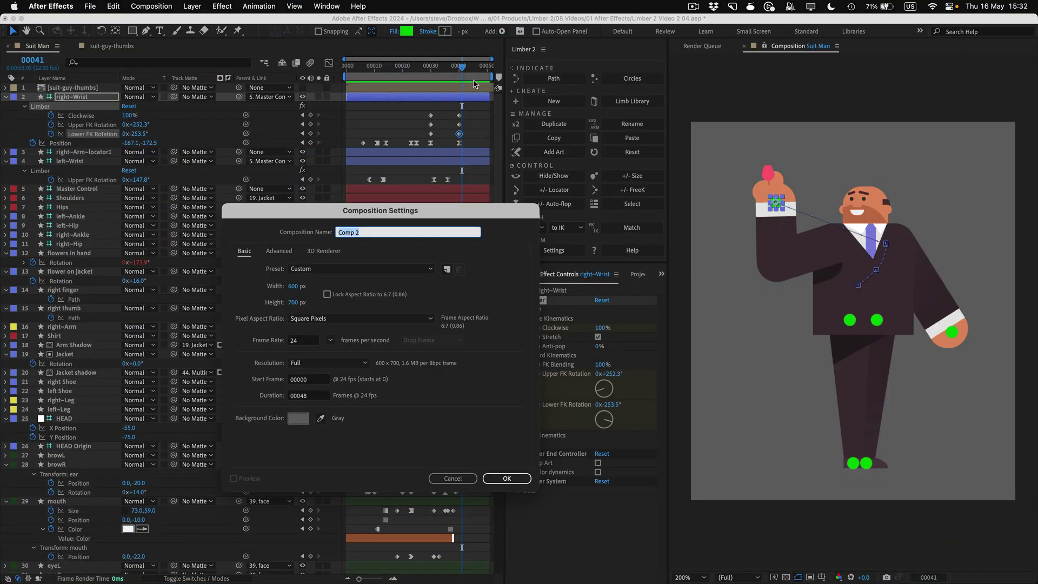
click(504, 477)
click(552, 101)
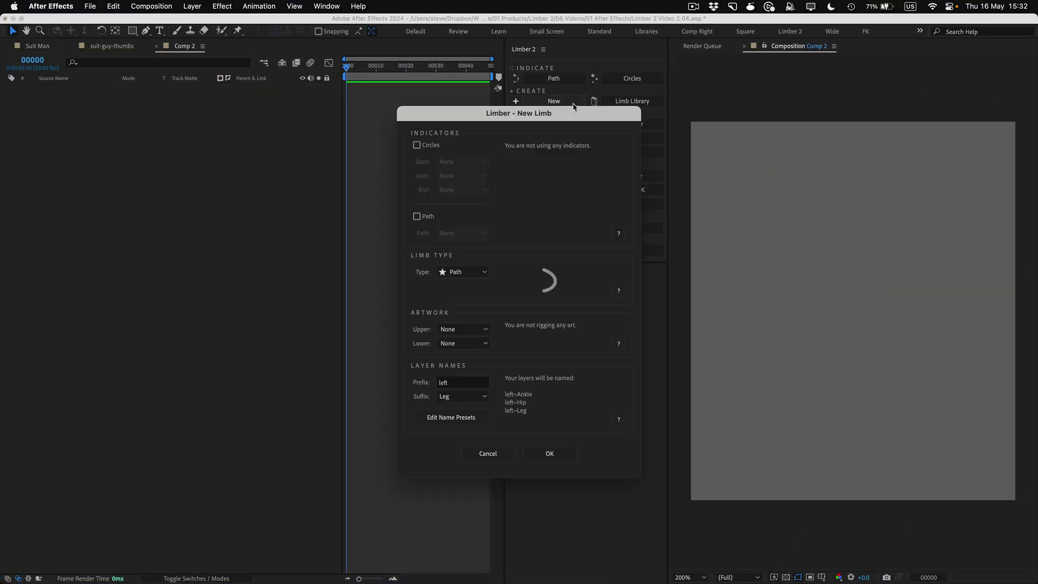
click(549, 453)
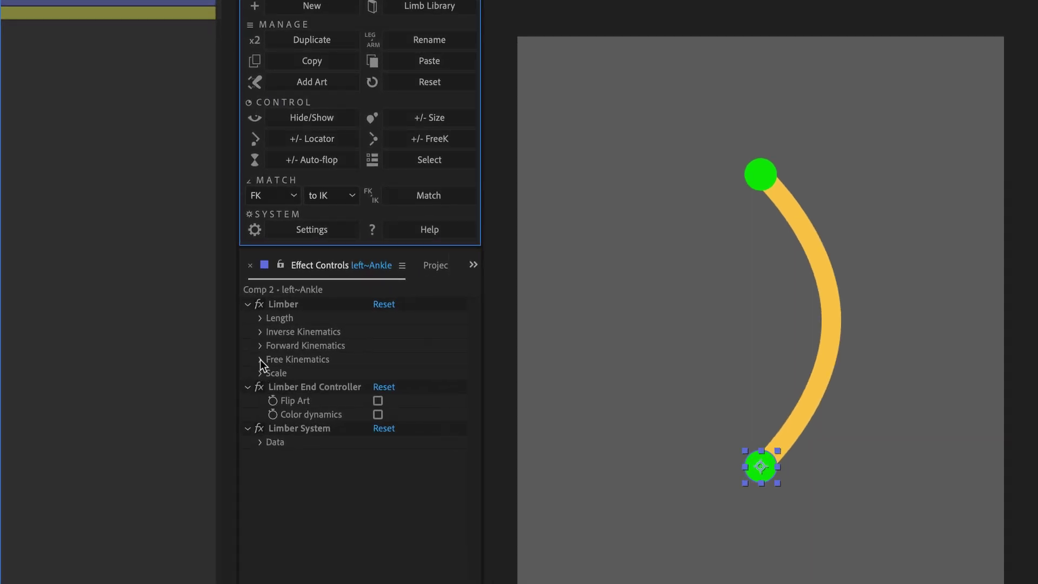
Step: Try Free Blending at 100% on the left ankle without a FreeK controller, and return it to 0%
click(261, 359)
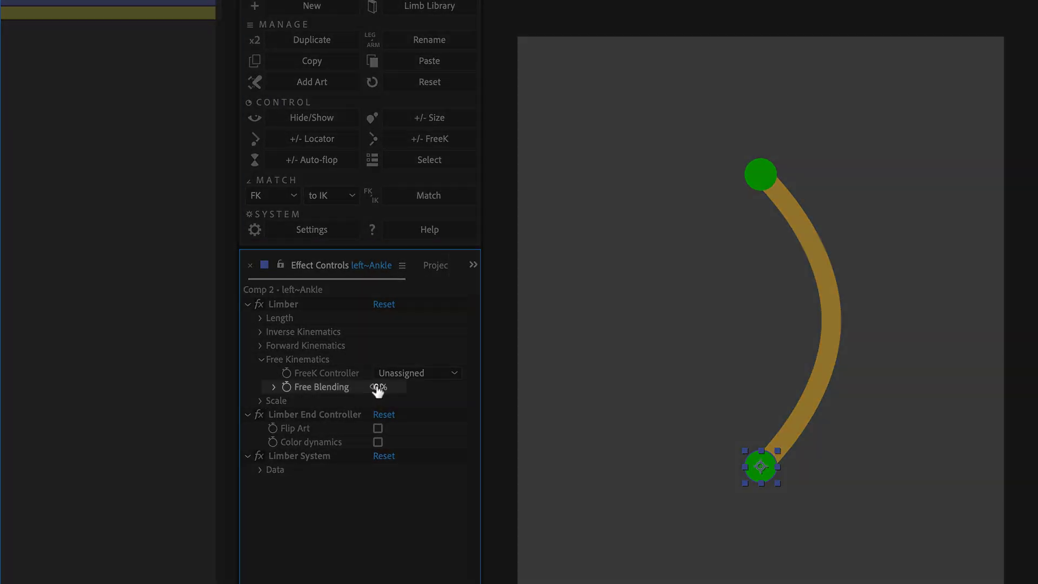
drag(376, 387, 500, 387)
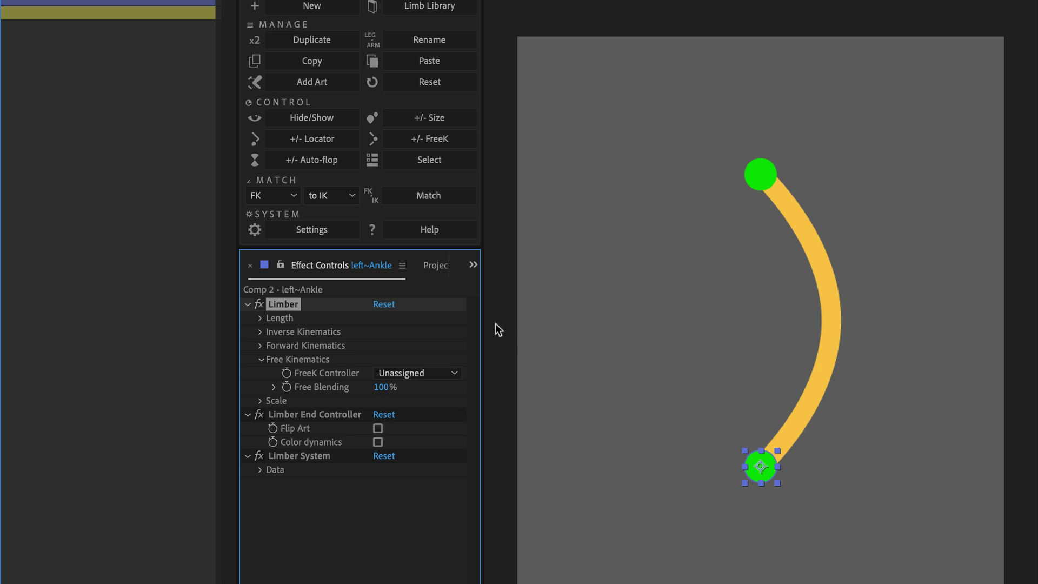
drag(377, 387, 229, 377)
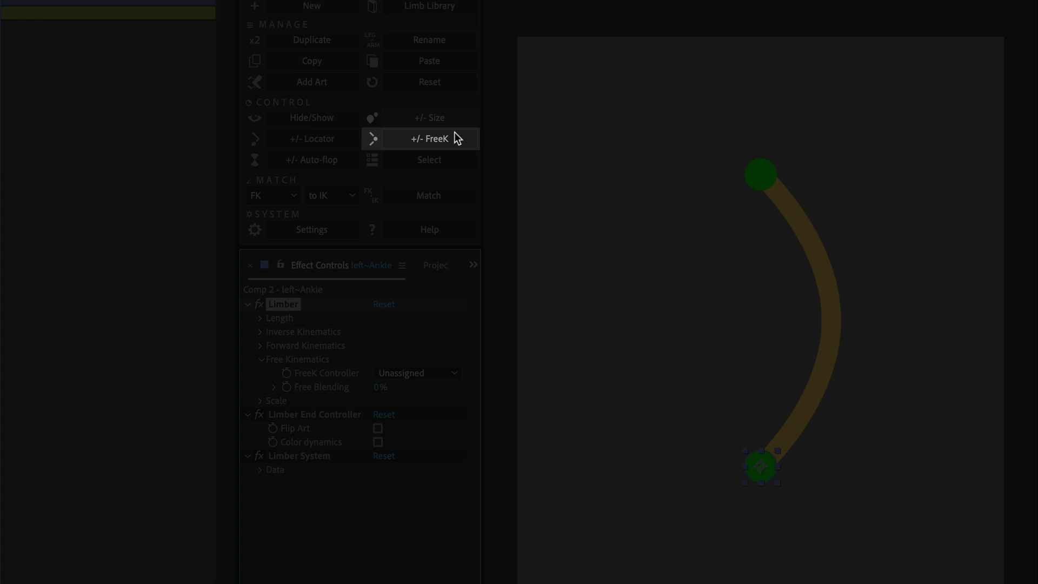
Step: Add a FreeK controller to the left leg, and stretch the limb into a loop by moving the FreeK and ankle controllers
click(456, 137)
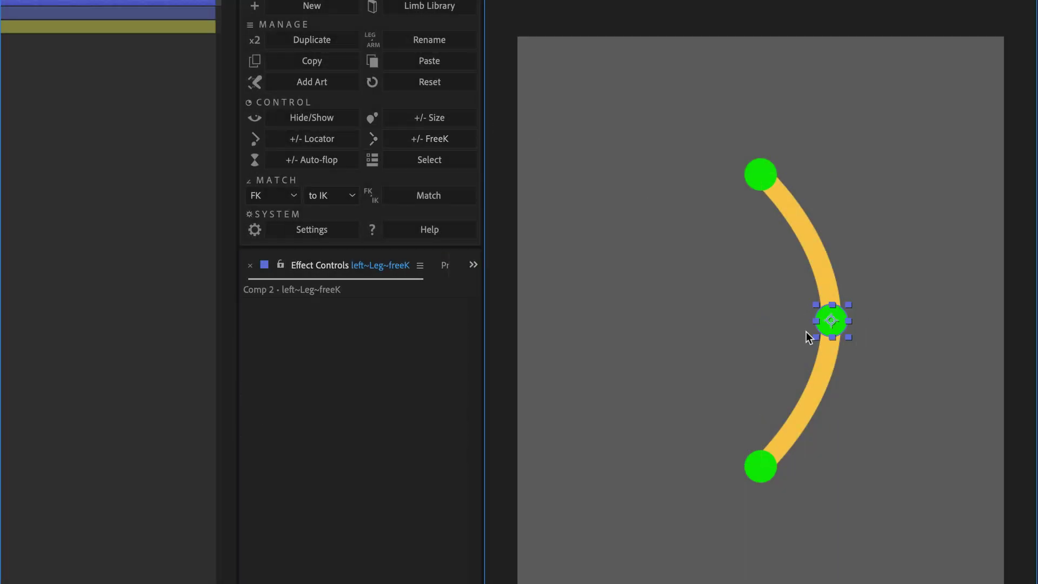
click(764, 459)
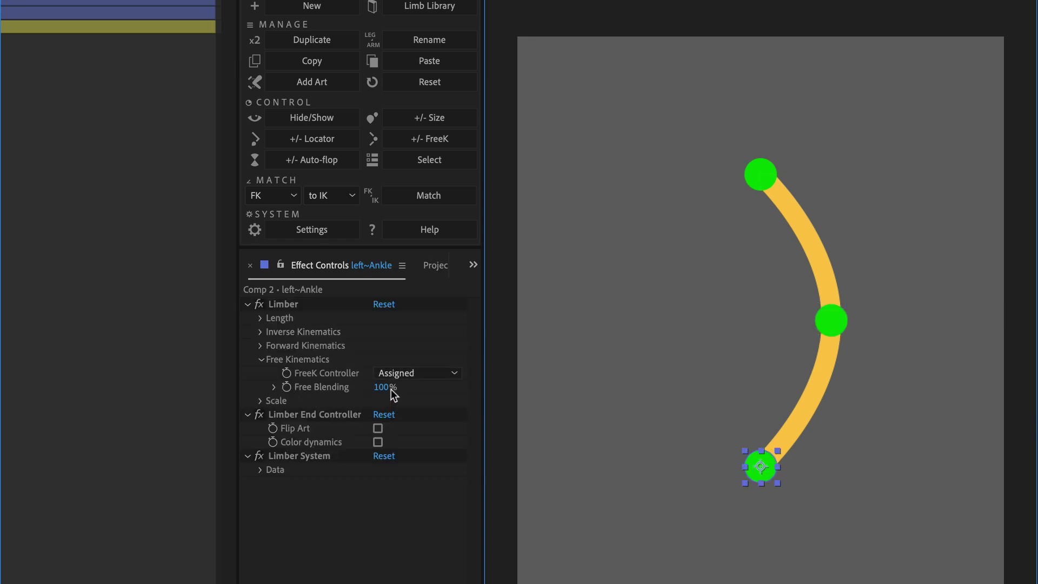
drag(816, 313, 912, 477)
drag(770, 466, 748, 301)
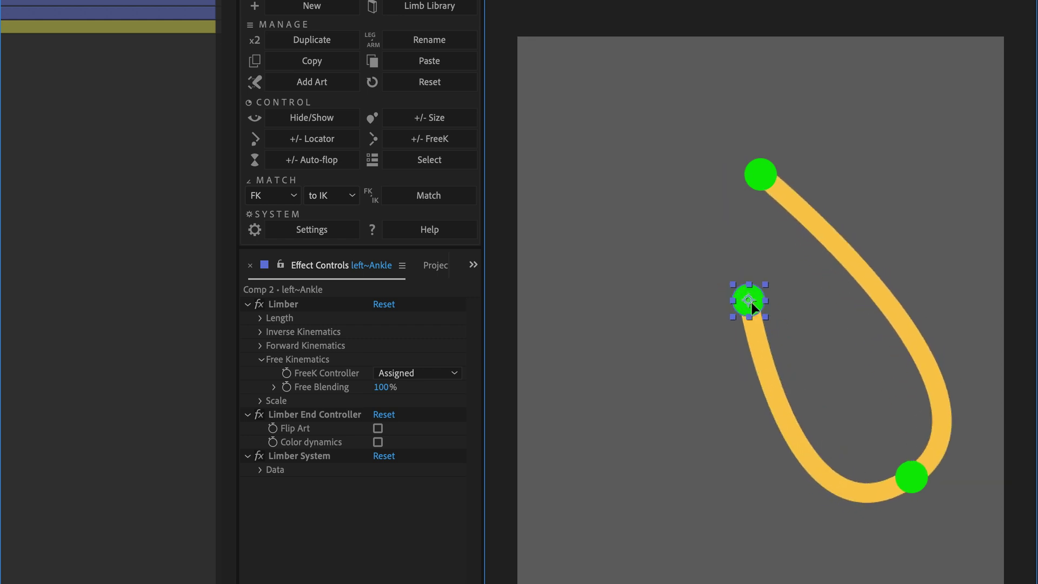
Step: Set the left ankle's Free Blending to 0% and FK Blending to 100%, and bend the leg with Lower FK Rotation at 83°
drag(382, 387, 250, 384)
click(260, 344)
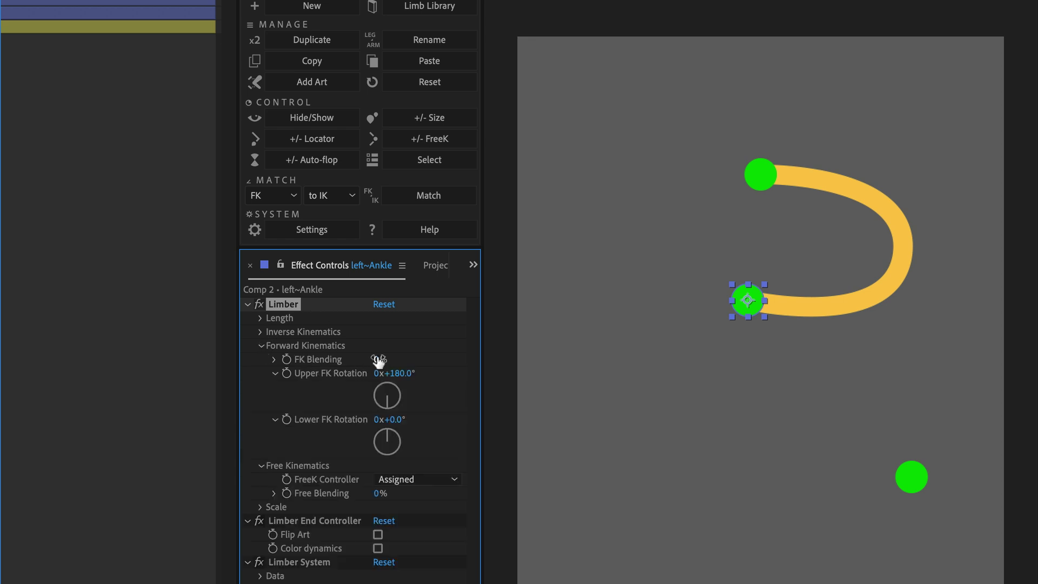
drag(382, 359, 538, 337)
drag(394, 421, 428, 416)
Step: Blend the left leg from its FK pose to its FreeK pose, with FK Blending and Free Blending both at 100%
drag(380, 495, 325, 472)
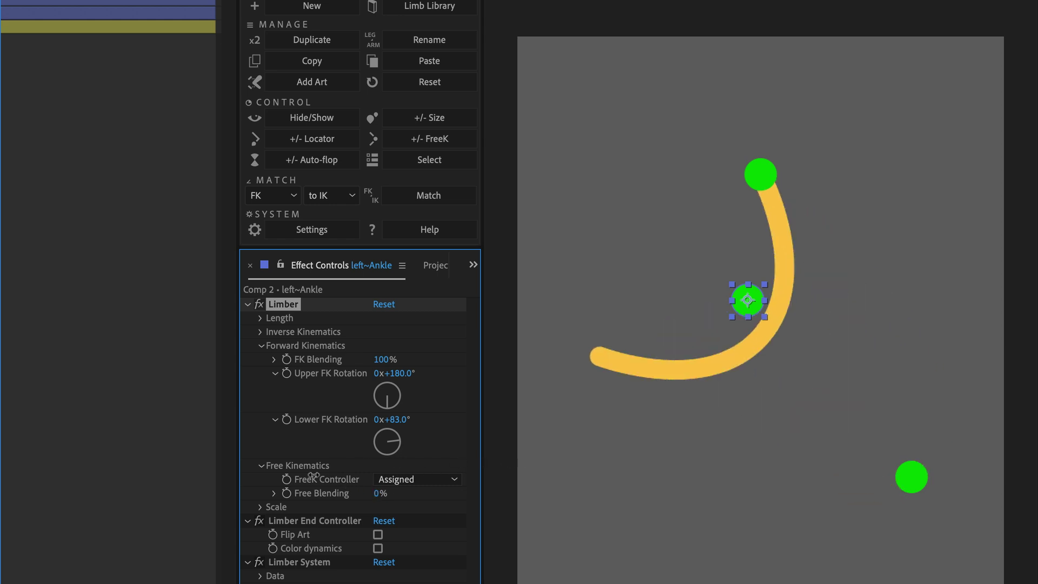
drag(384, 358, 466, 340)
drag(377, 493, 565, 456)
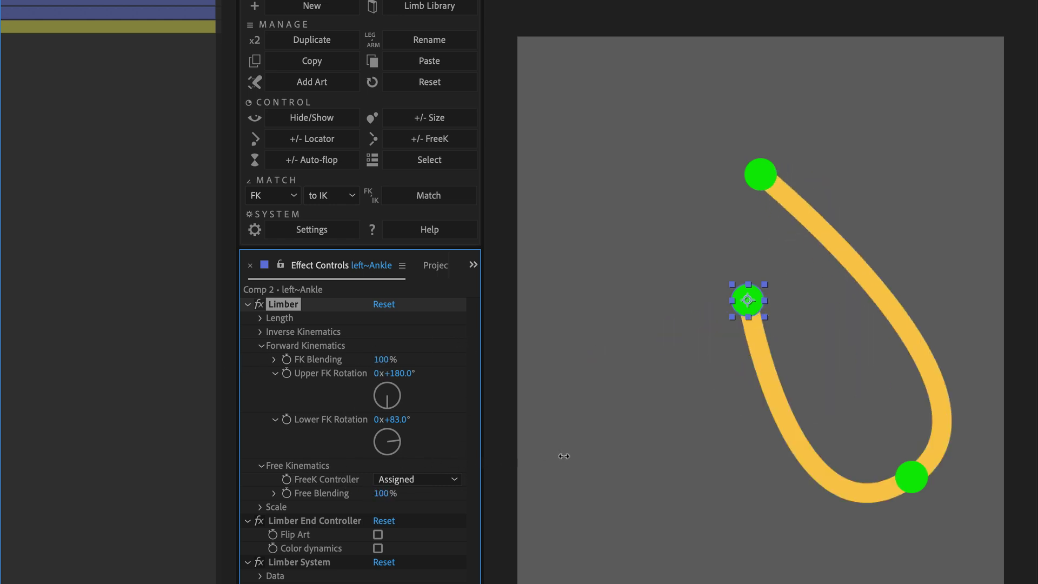
Step: Lower the left ankle's FK Blending while the leg follows its FreeK controller
drag(378, 360, 212, 368)
alt+click(462, 138)
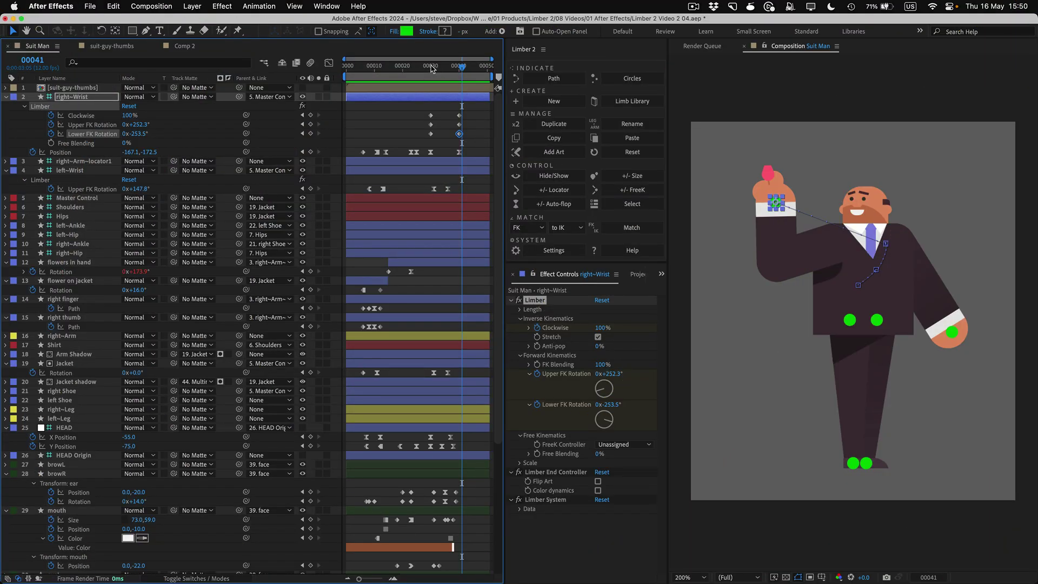
Step: At frame 40 of the Suit Man composition, add a FreeK controller to the right arm and keyframe its position
drag(432, 70, 461, 74)
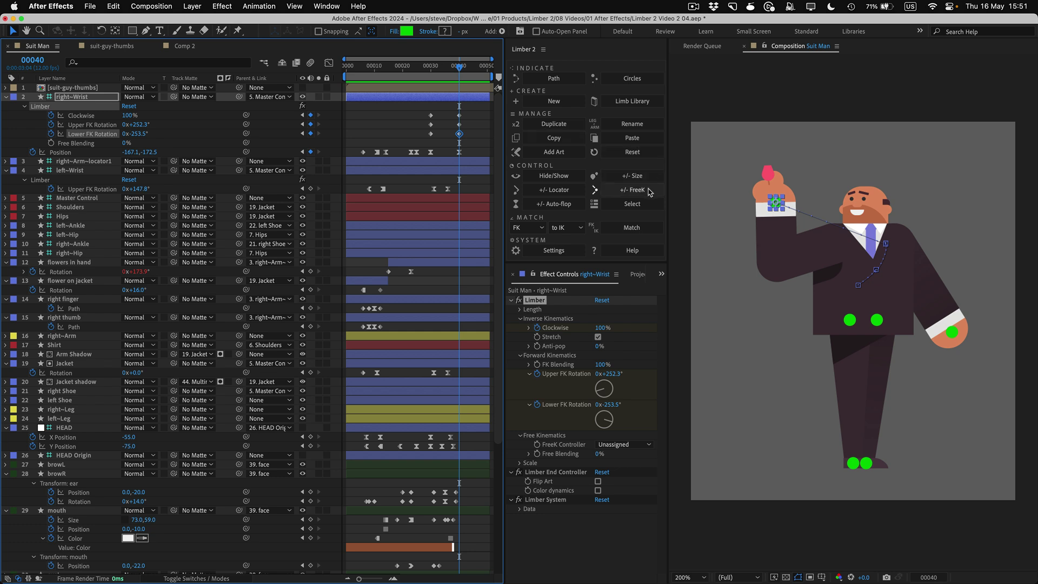
click(652, 192)
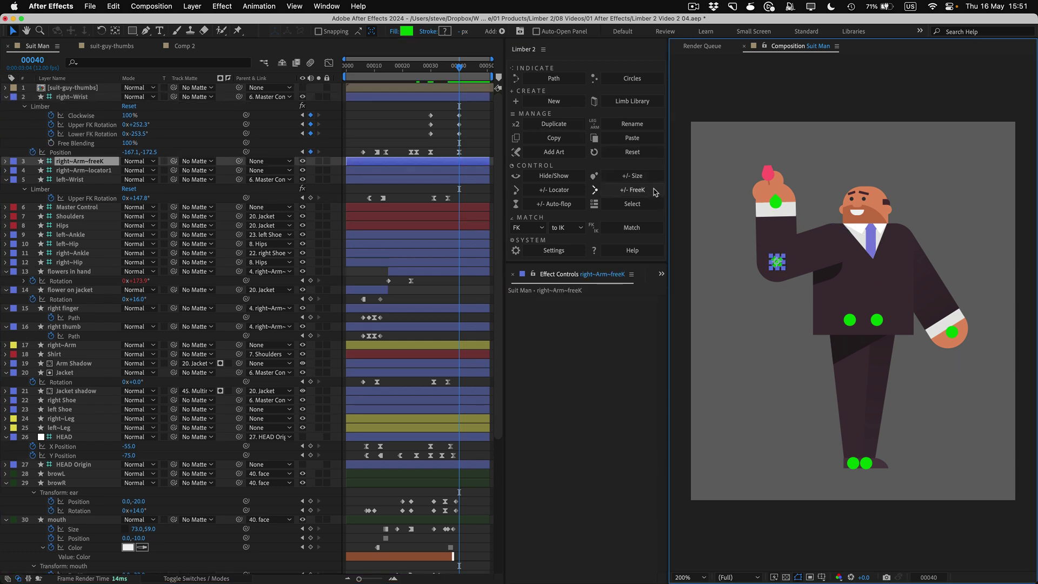
key(alt+p)
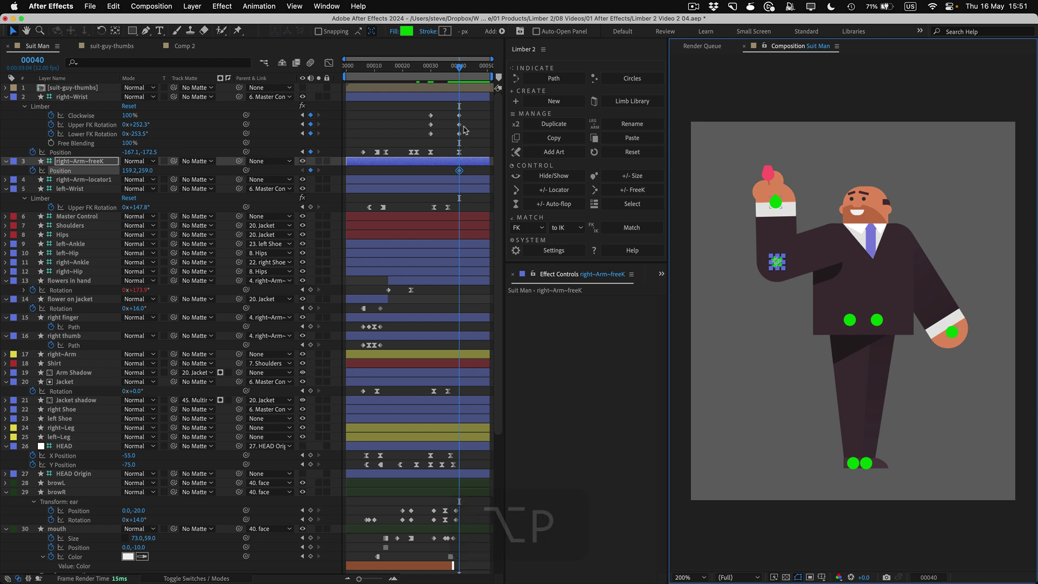
Step: At frame 30, match the right arm's FreeK controller to the FK pose
click(430, 68)
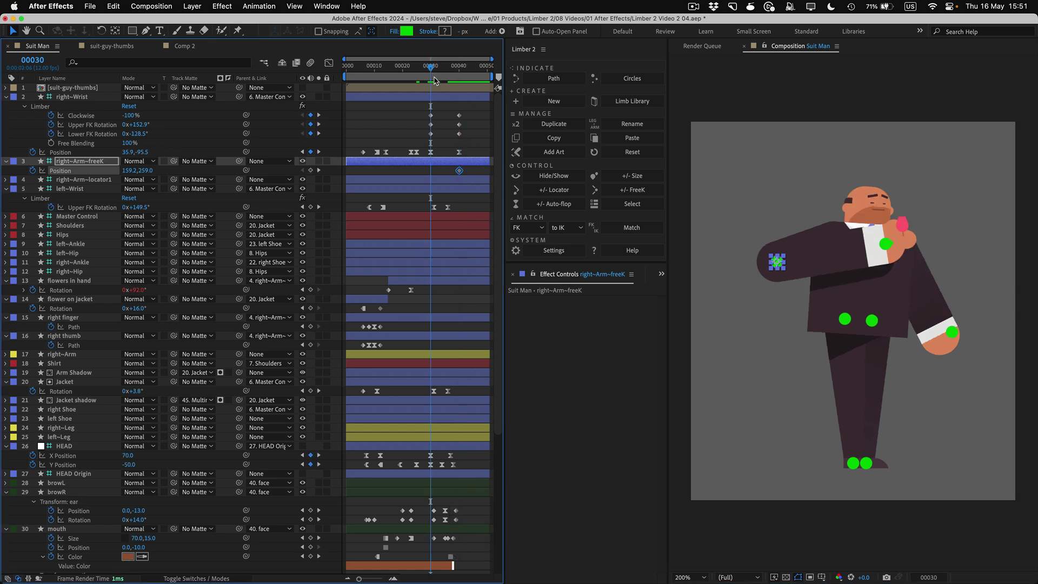
click(538, 228)
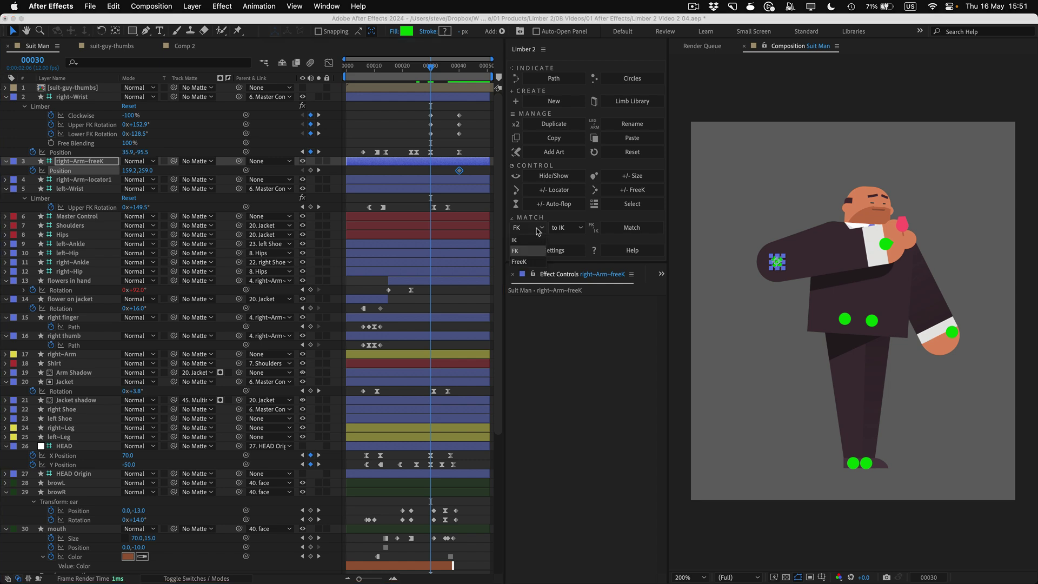
click(535, 262)
click(565, 228)
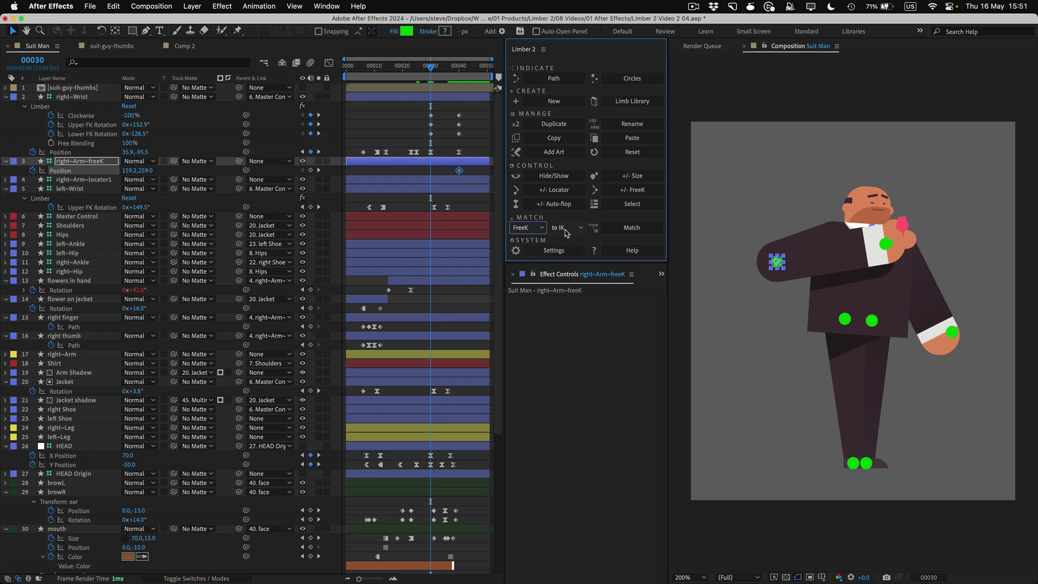
click(563, 252)
click(645, 229)
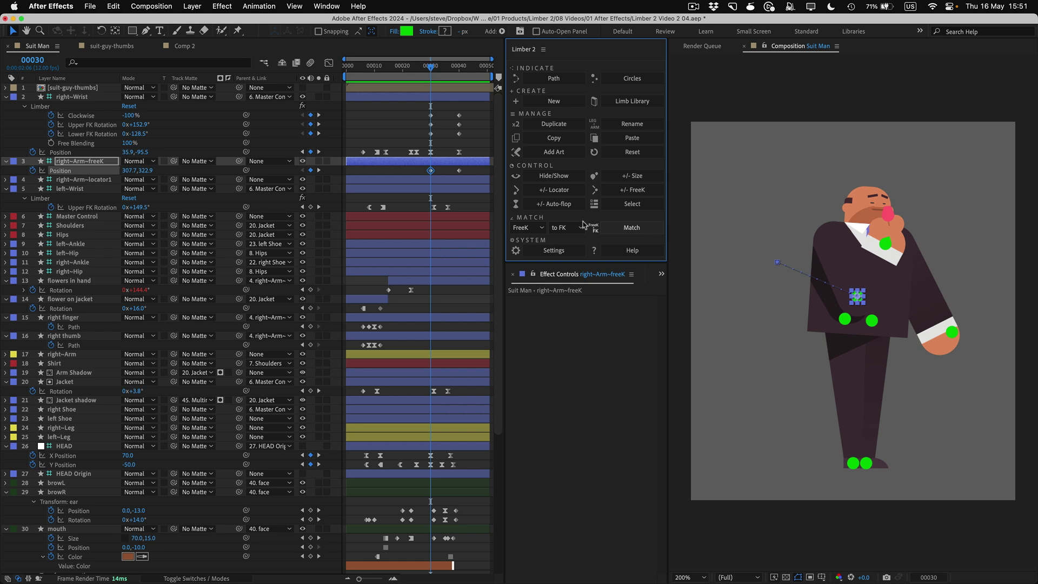
Step: Curve the right arm FreeK controller's motion path, move its last position keyframe to about frame 36, and ease that keyframe
mouse_move(431, 67)
mouse_down()
mouse_move(446, 69)
mouse_move(431, 67)
mouse_up()
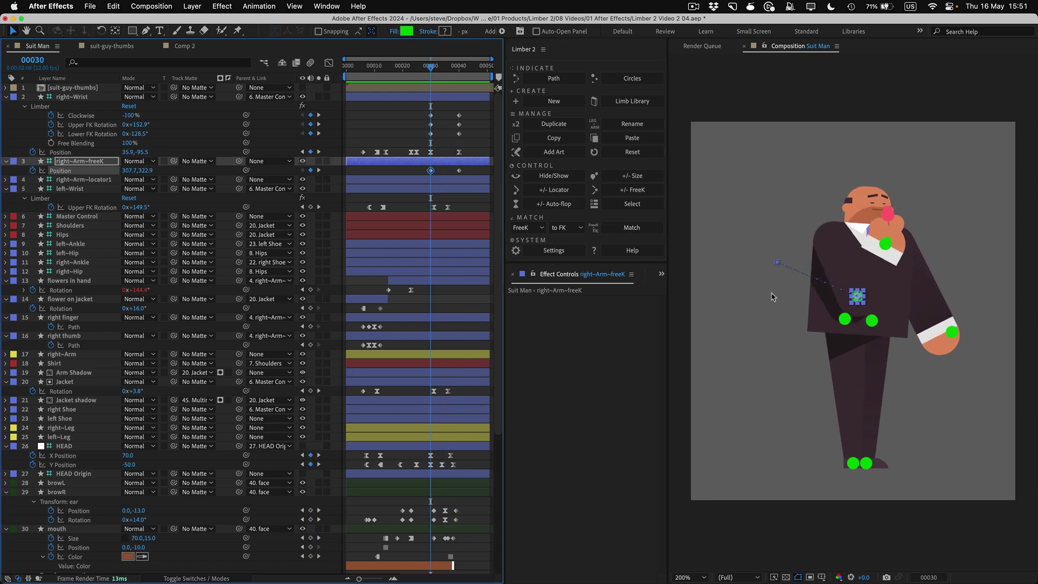
key(g)
drag(778, 262, 805, 293)
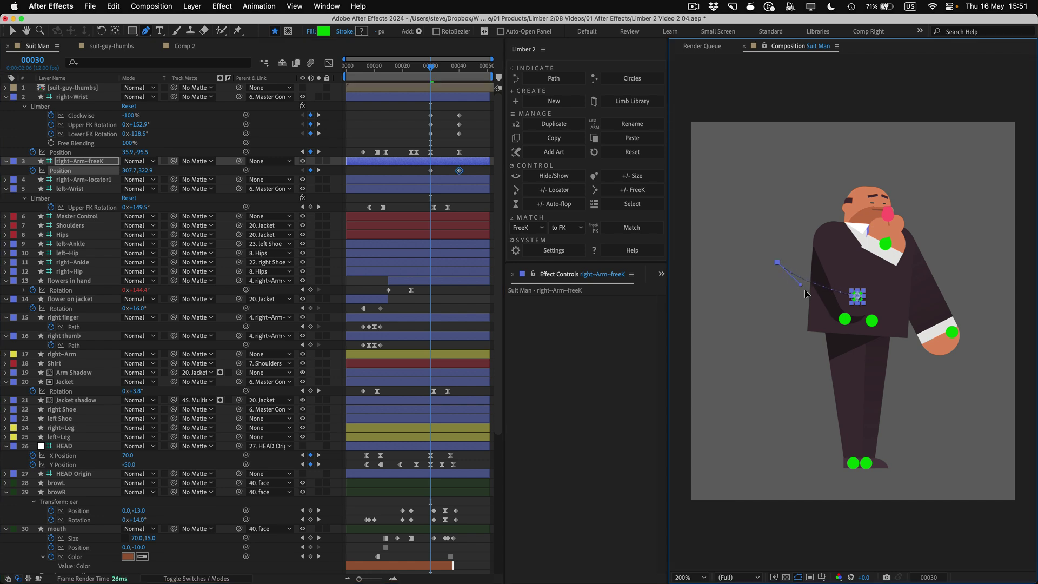
drag(459, 170, 447, 173)
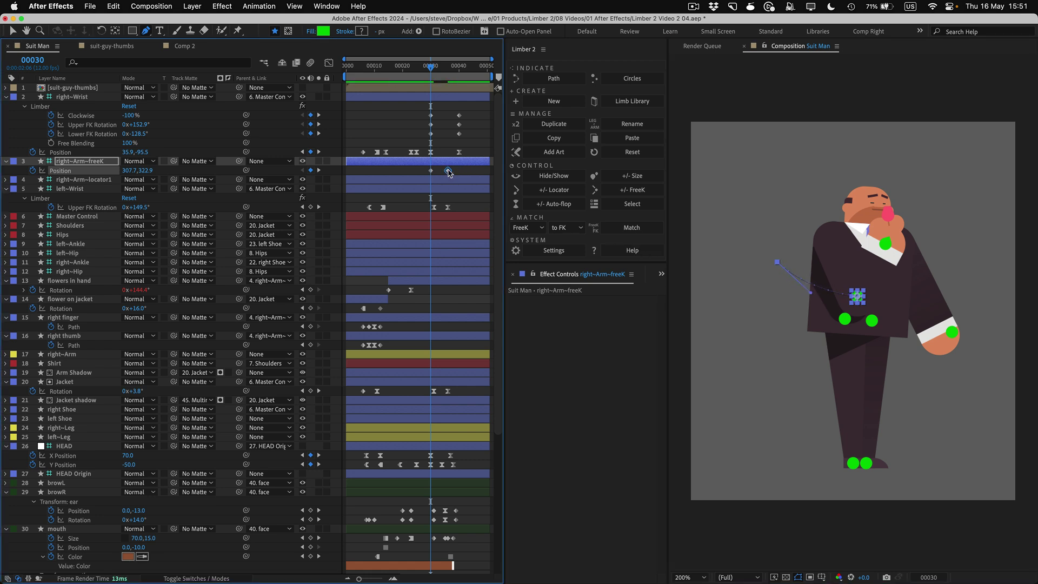
key(F9)
Step: At frame 6, set the right wrist's FK Blending and Free Blending to 0%, and add a hold keyframe for Free Blending
click(439, 67)
drag(439, 67, 364, 80)
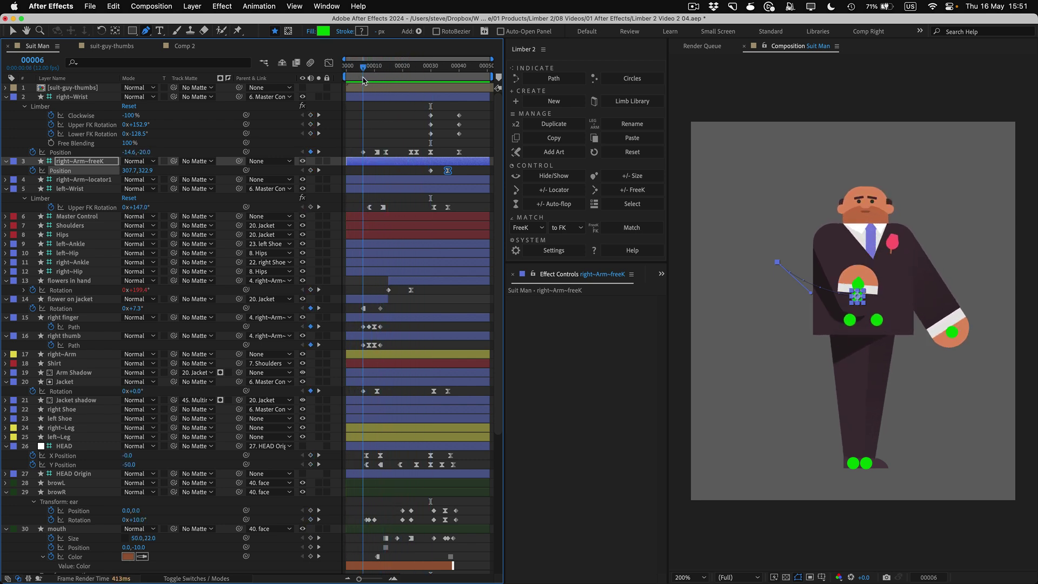
click(380, 98)
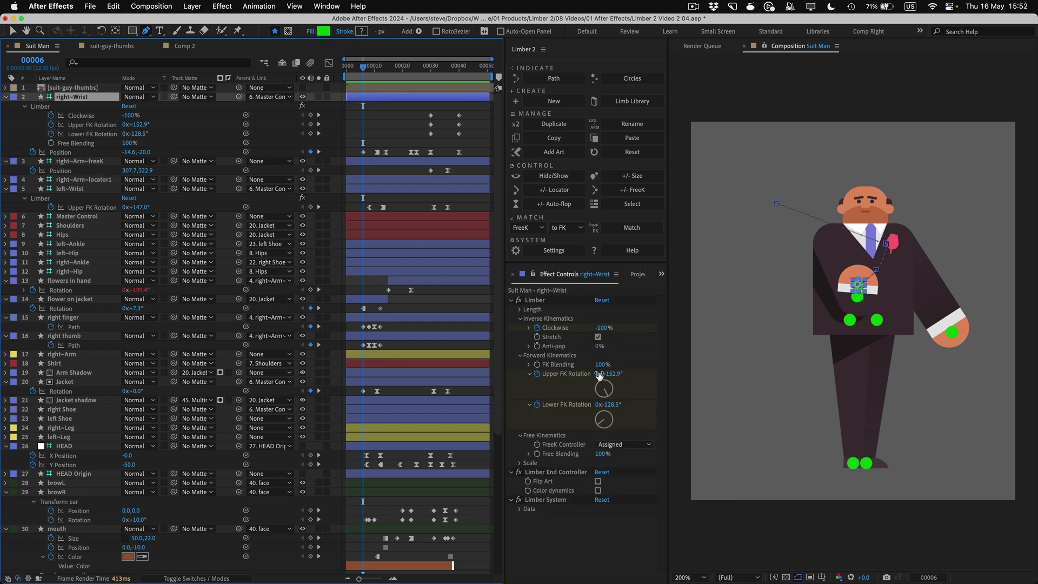
drag(601, 369, 493, 360)
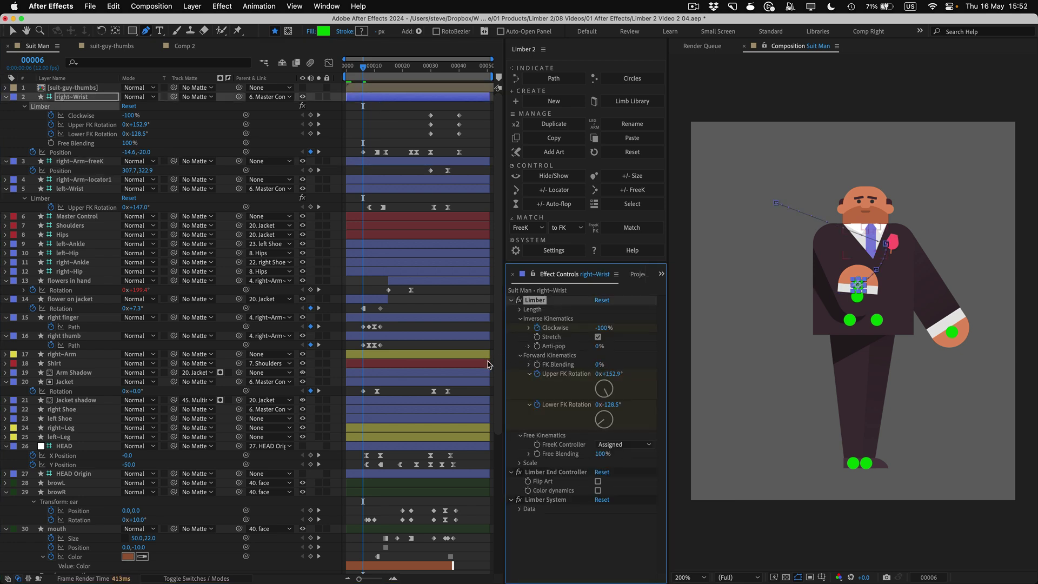
drag(599, 457, 533, 454)
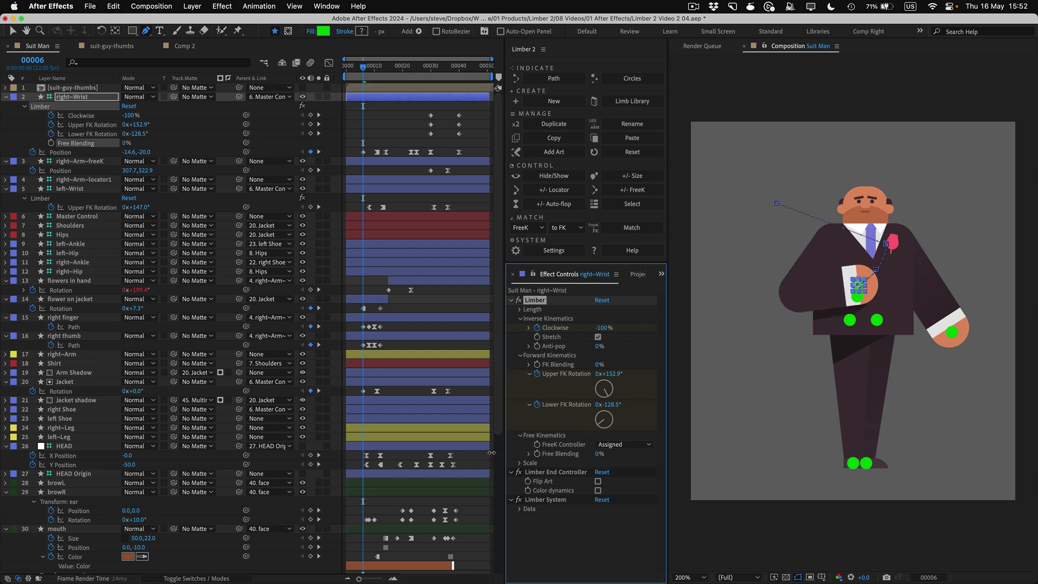
click(537, 454)
key(ctrl+alt+super+h)
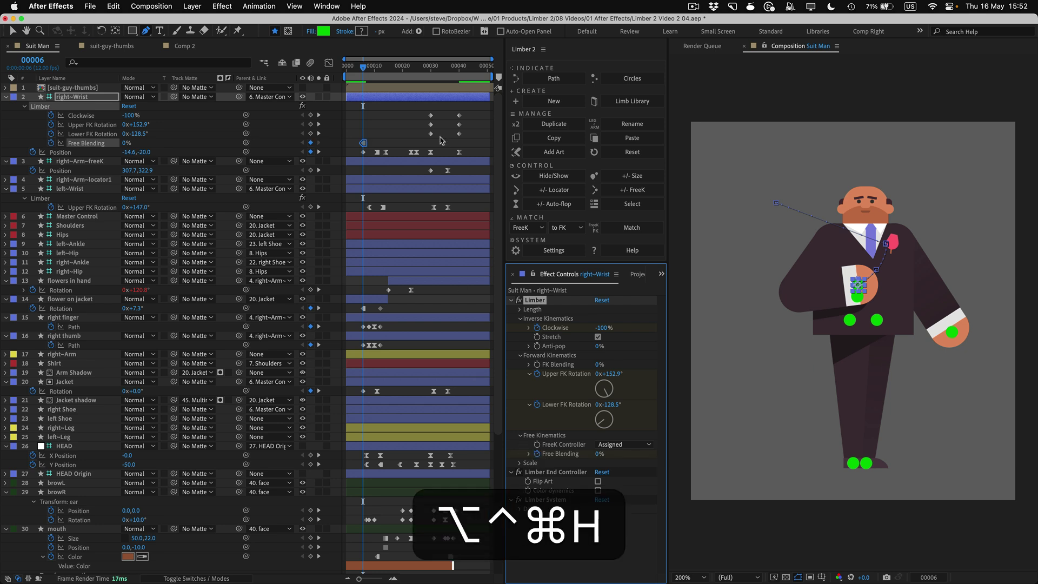
Step: Keyframe the right wrist's Free Blending at 100% on frame 30 and 0% on frame 40
drag(363, 67, 432, 70)
drag(127, 142, 173, 143)
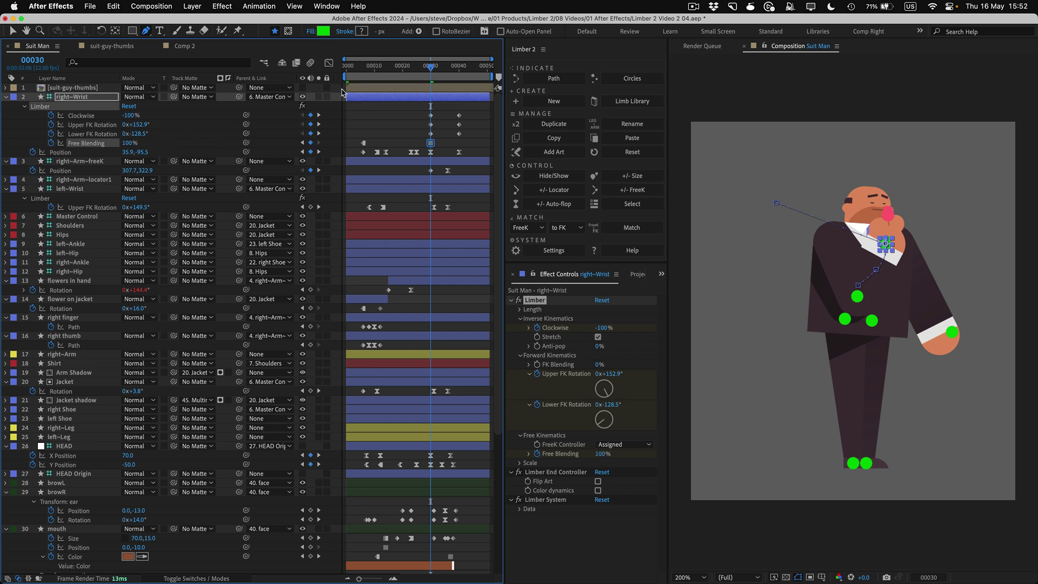
drag(428, 67, 459, 65)
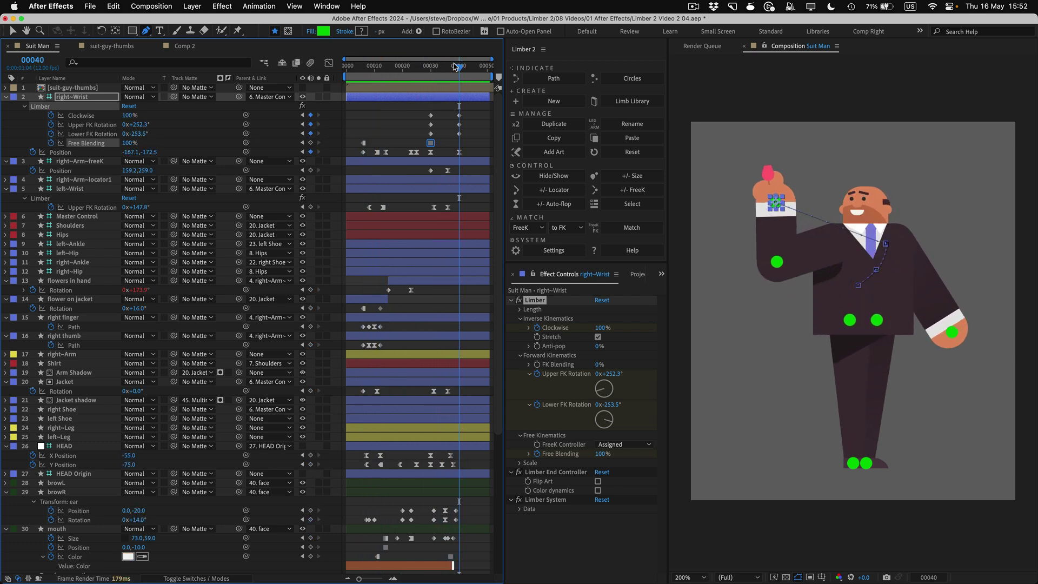
drag(139, 147, 18, 141)
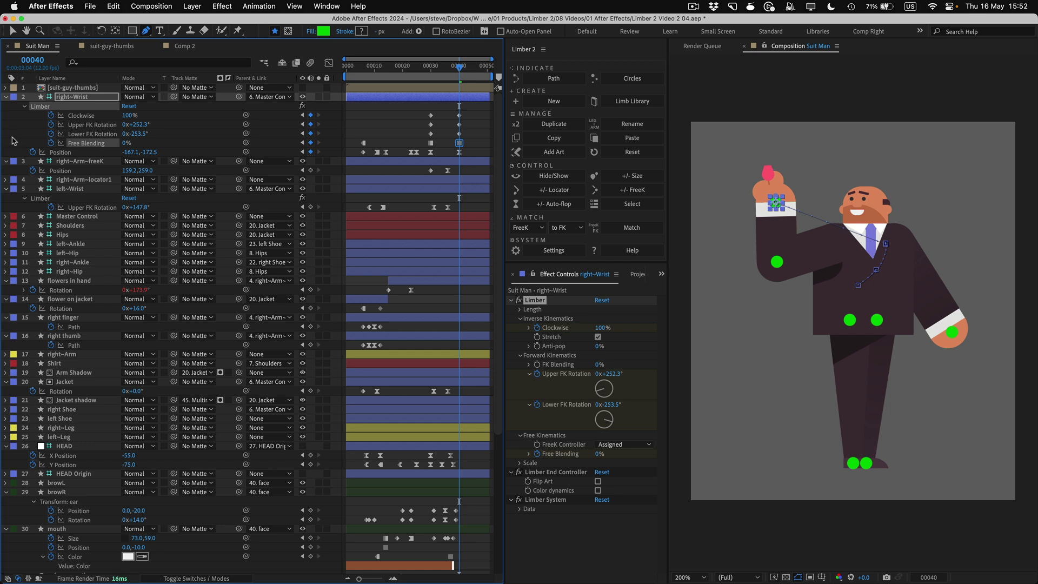
Step: Try moving the right wrist controller at frame 40, undo the move, and preview the animation
key(v)
drag(776, 203, 786, 173)
key(super+z)
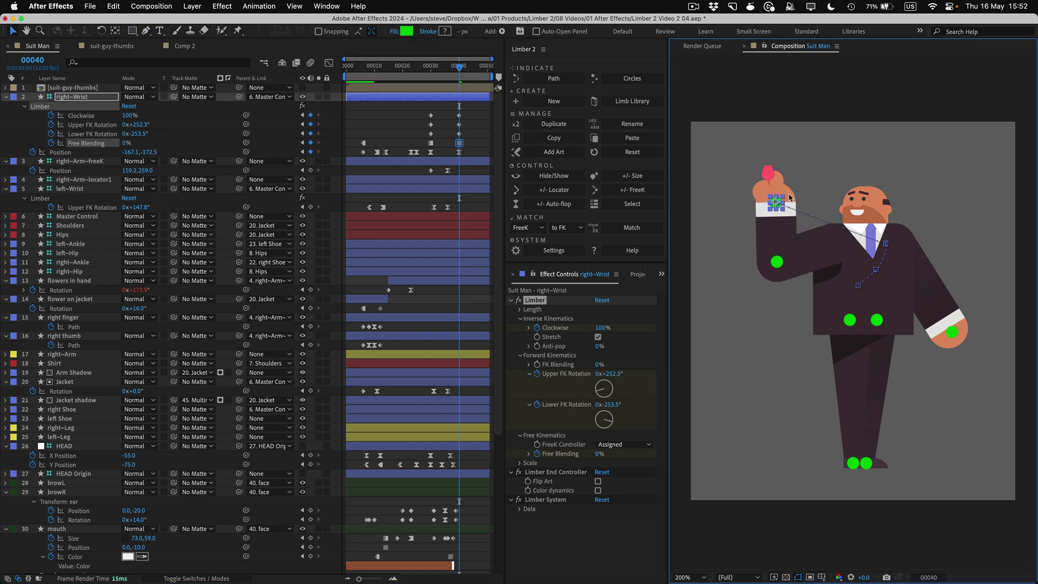
key(space)
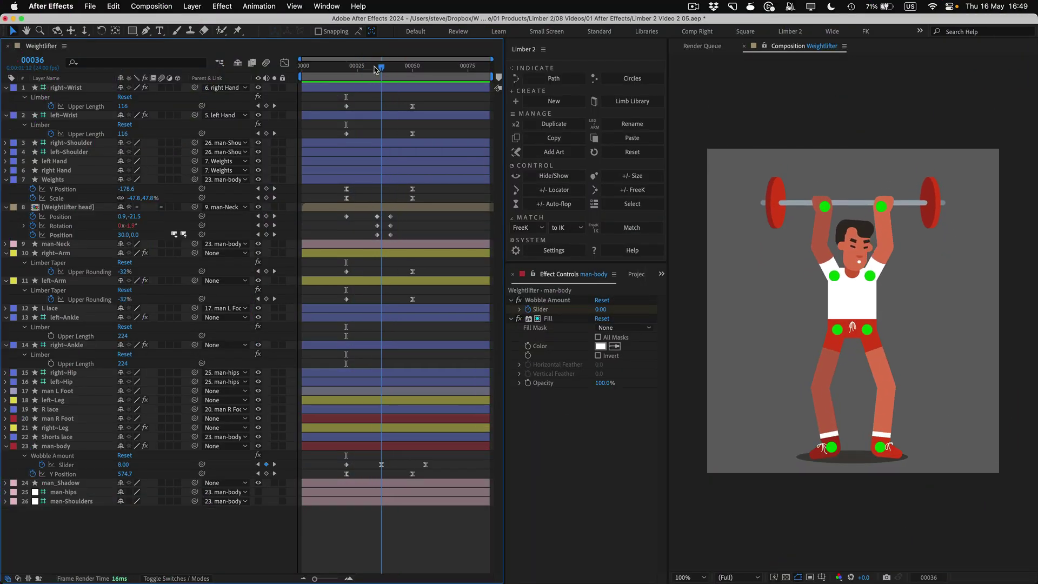
Step: At frame 20 of the Weightlifter composition, lower the man's body to Y position 740 and set the head's position to 0.0, -15.5
drag(375, 70, 348, 69)
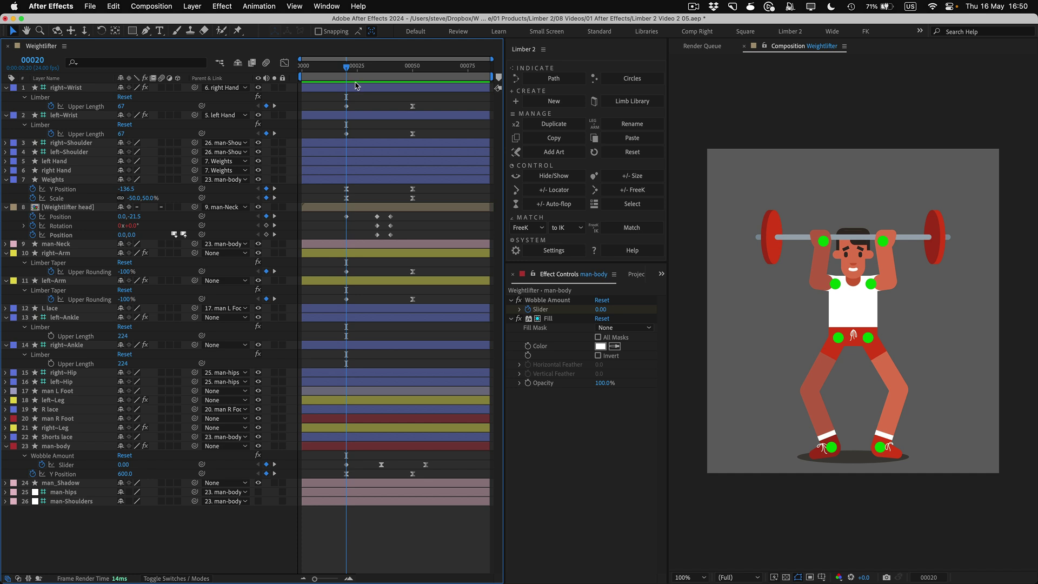
drag(856, 309, 861, 347)
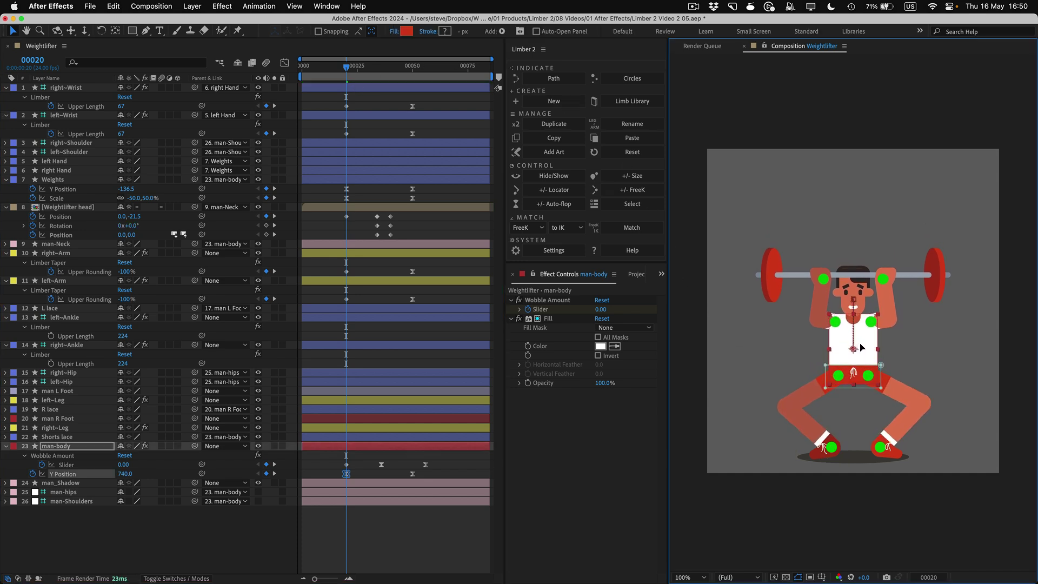
drag(133, 219, 143, 218)
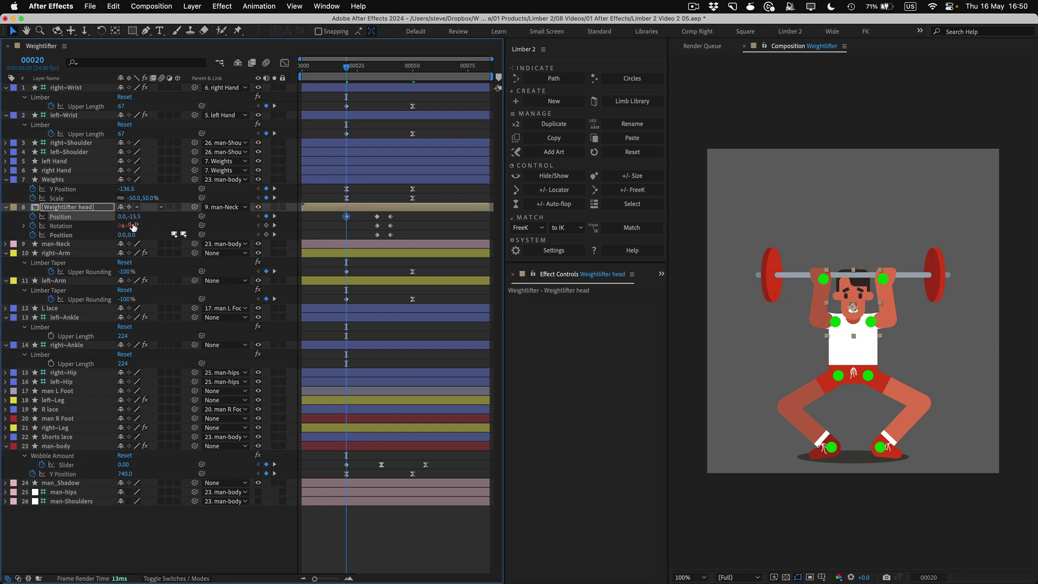
Step: Keyframe Upper Length on both ankles at frame 50, shorten it to 62 at frame 20, and scrub through the lift
click(64, 318)
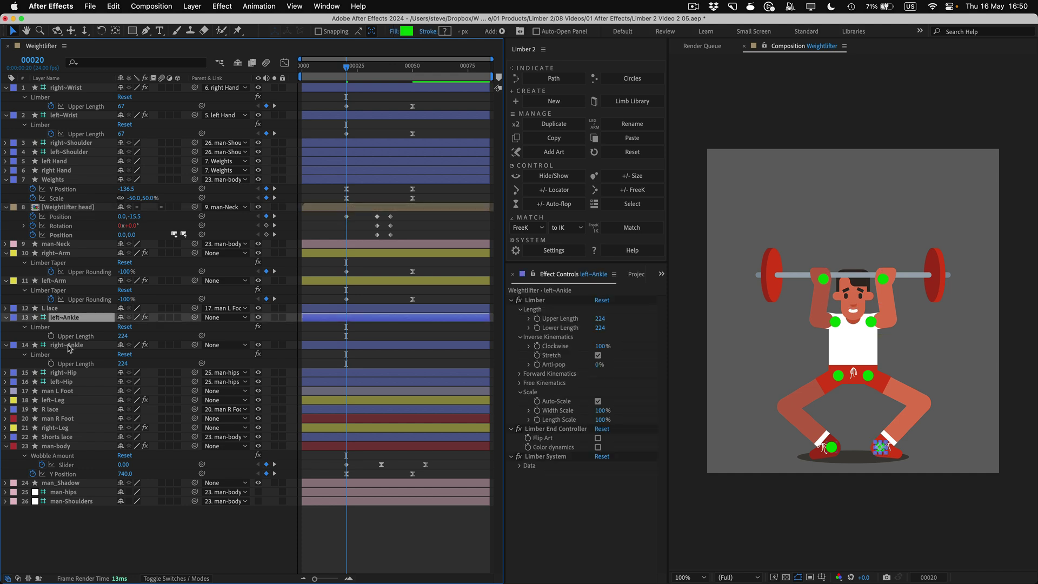
shift+click(68, 347)
click(274, 299)
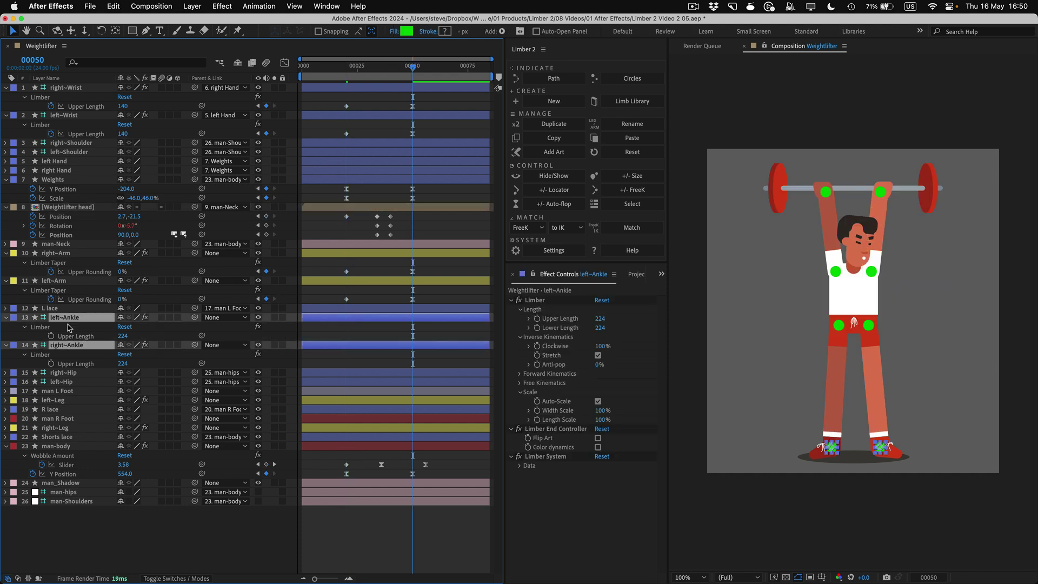
click(52, 335)
click(51, 363)
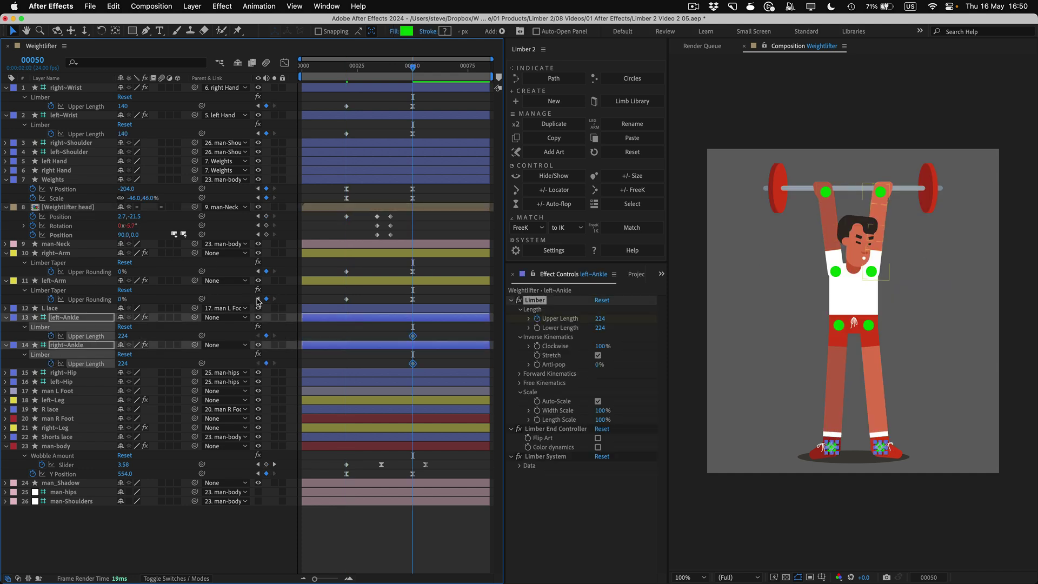
click(259, 300)
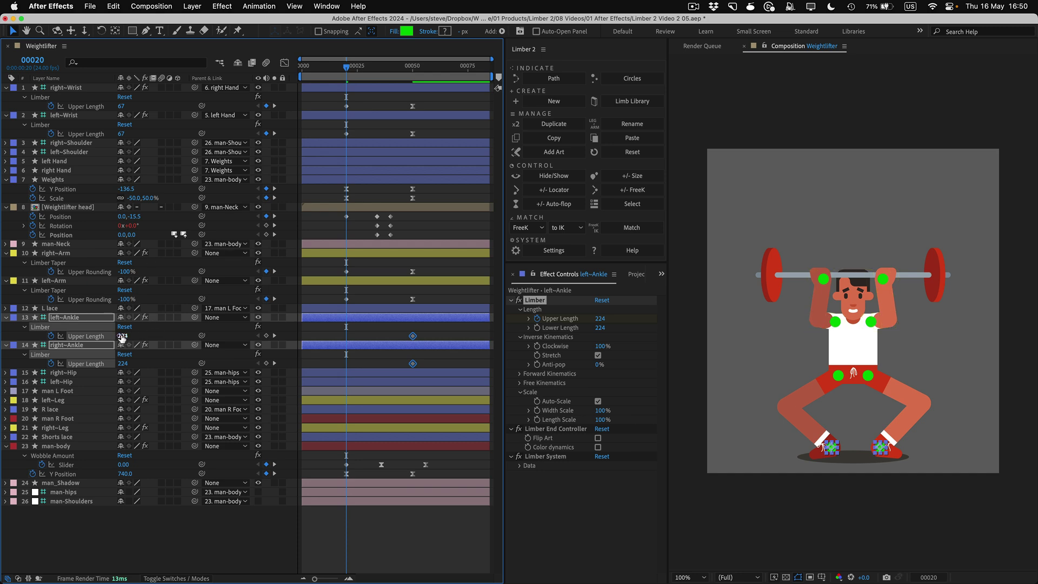
drag(123, 337, 32, 328)
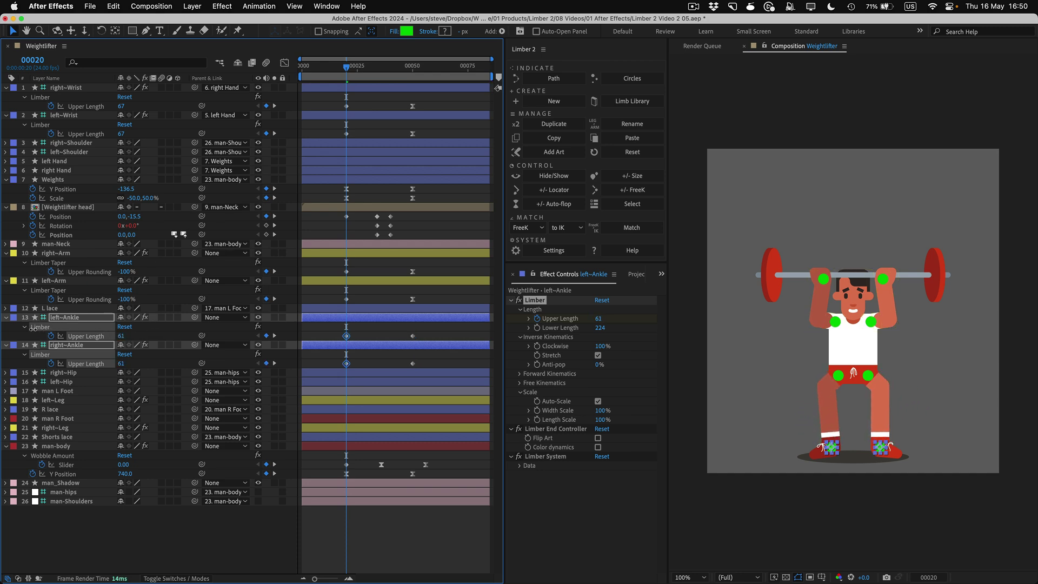
drag(349, 68, 395, 69)
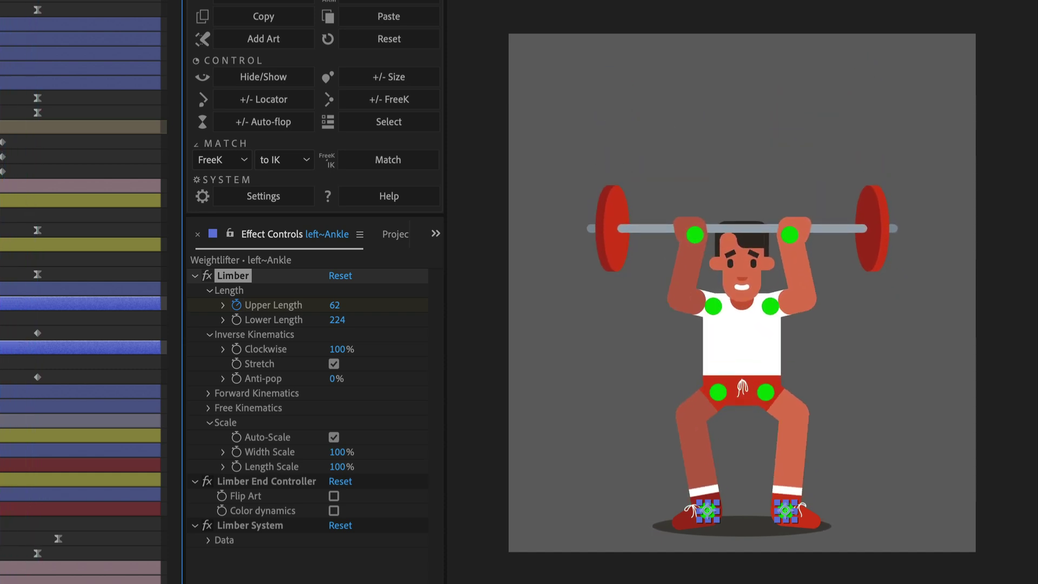
drag(373, 72, 349, 72)
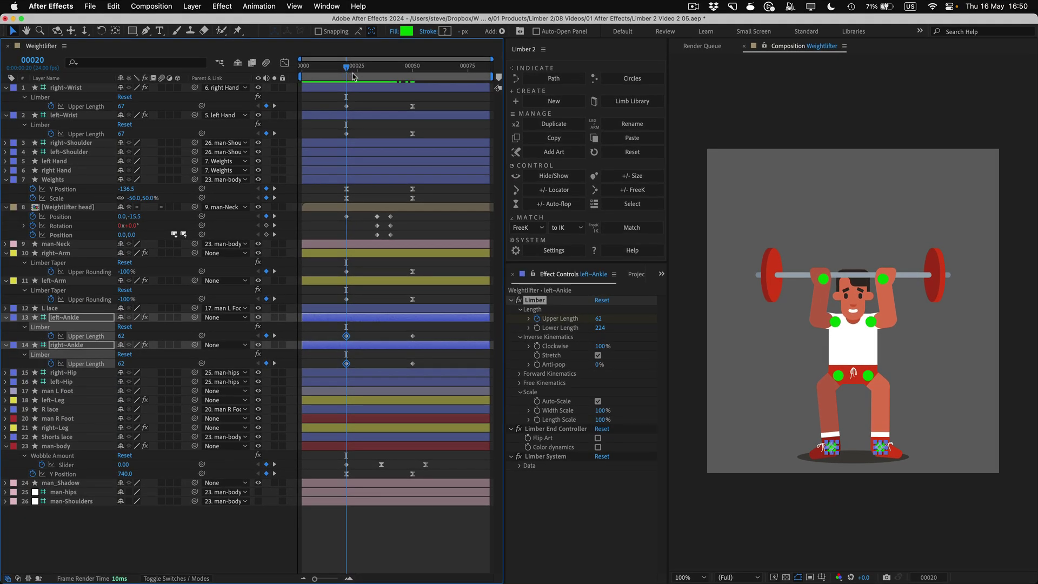
Step: Add FreeK controllers to both legs, keyframe their positions at frame 20, and match FreeK to IK at frame 50
click(655, 193)
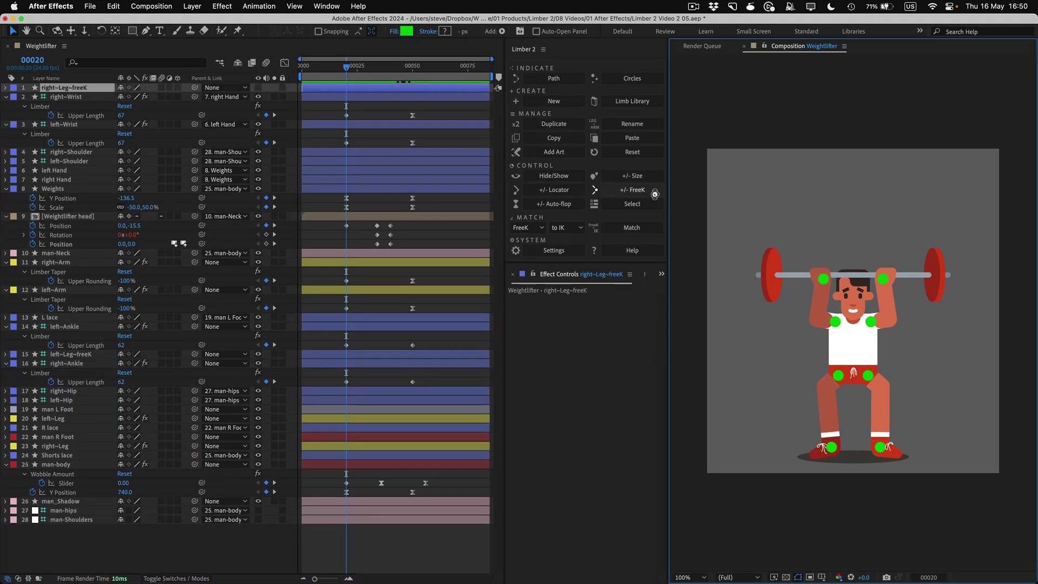
key(alt+p)
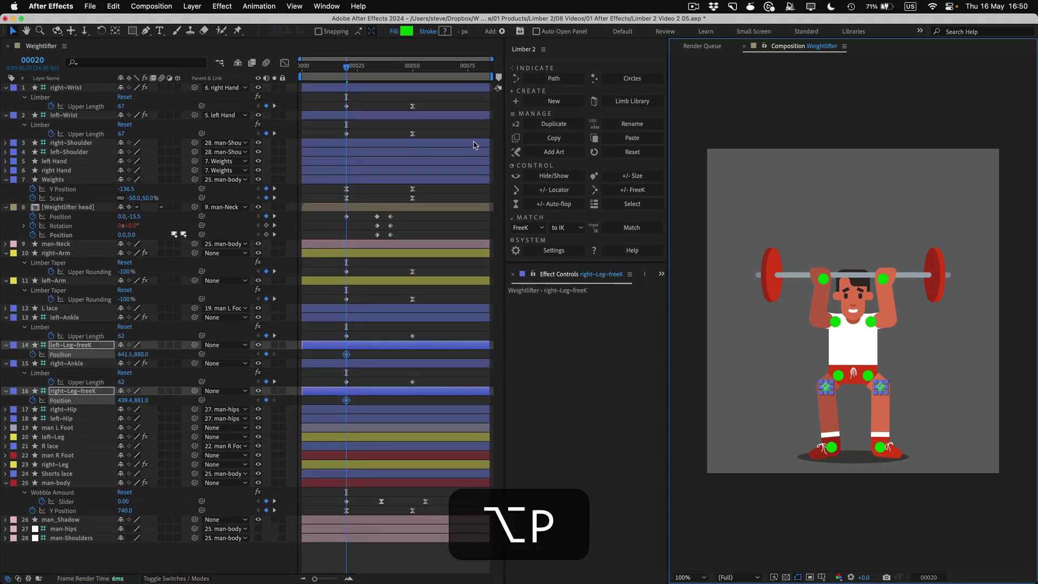
click(275, 337)
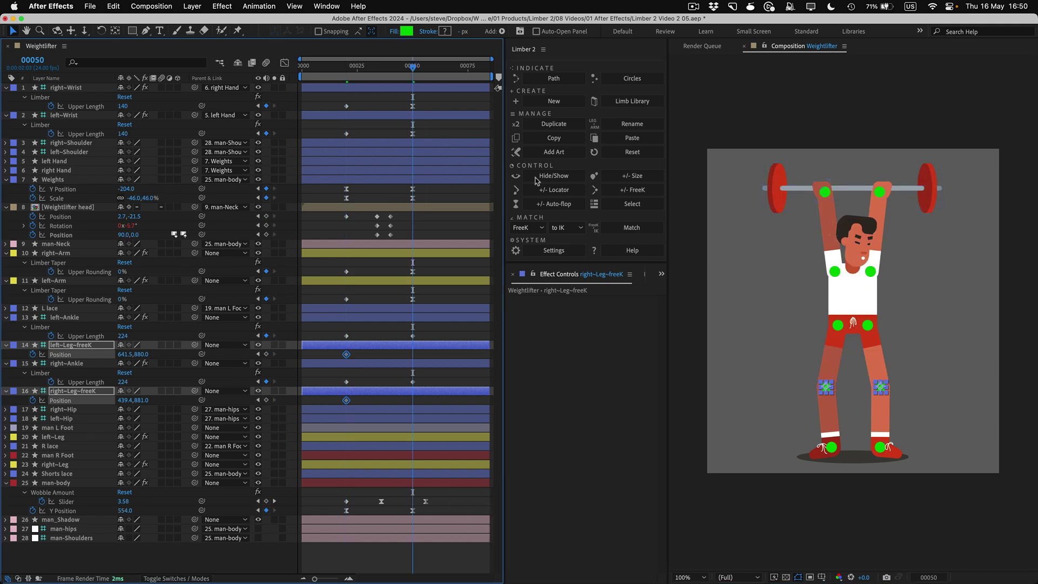
click(619, 229)
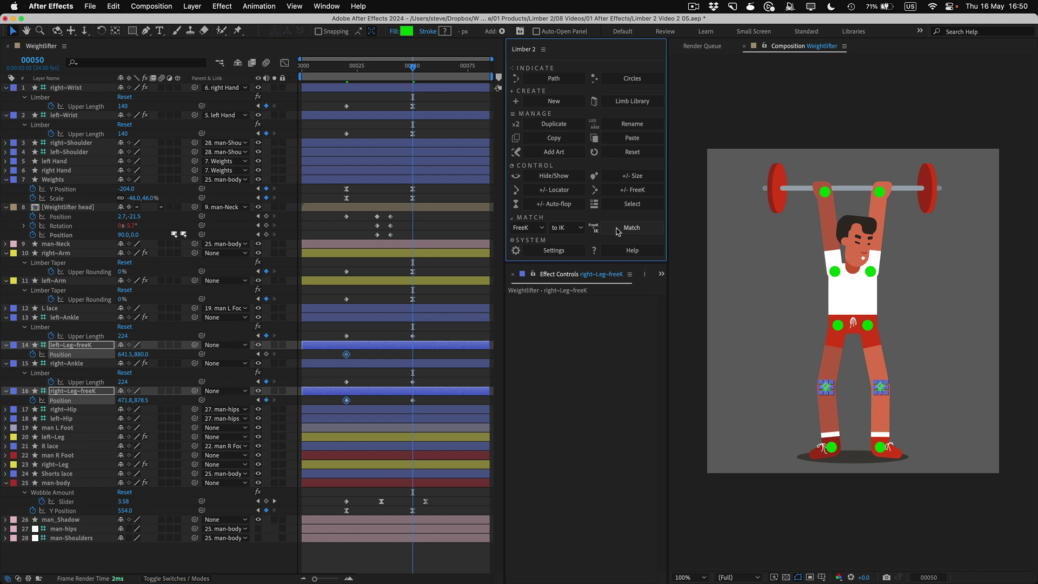
Step: At frame 20, keyframe the Sock Band effect's Upper Rounding on left-Leg and right-Leg, and set both to -99%
mouse_move(346, 73)
mouse_down()
mouse_move(406, 64)
mouse_move(346, 66)
mouse_move(341, 81)
mouse_move(413, 81)
mouse_move(346, 91)
mouse_up()
click(53, 441)
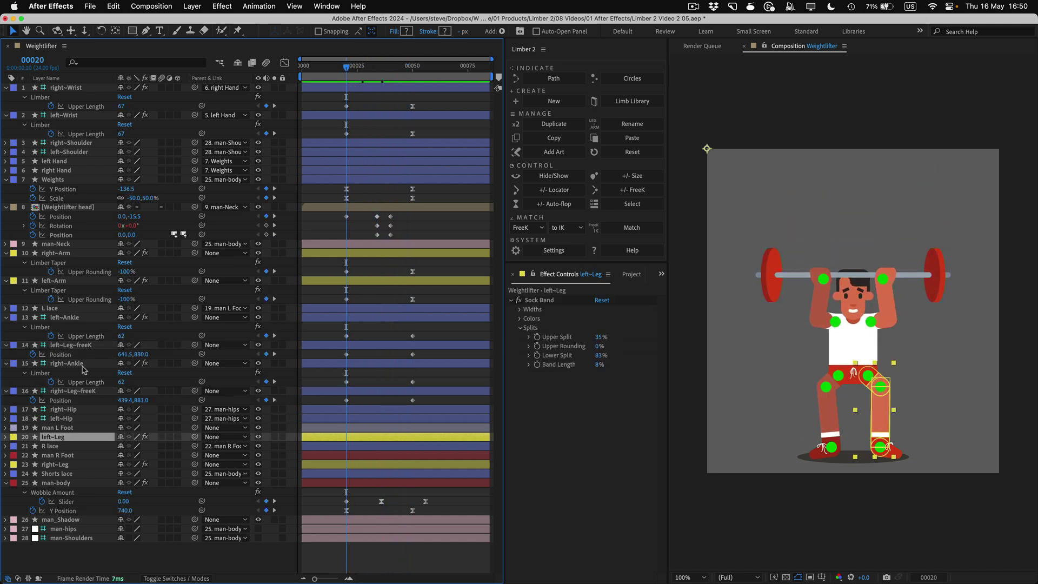
click(537, 347)
click(54, 483)
click(537, 346)
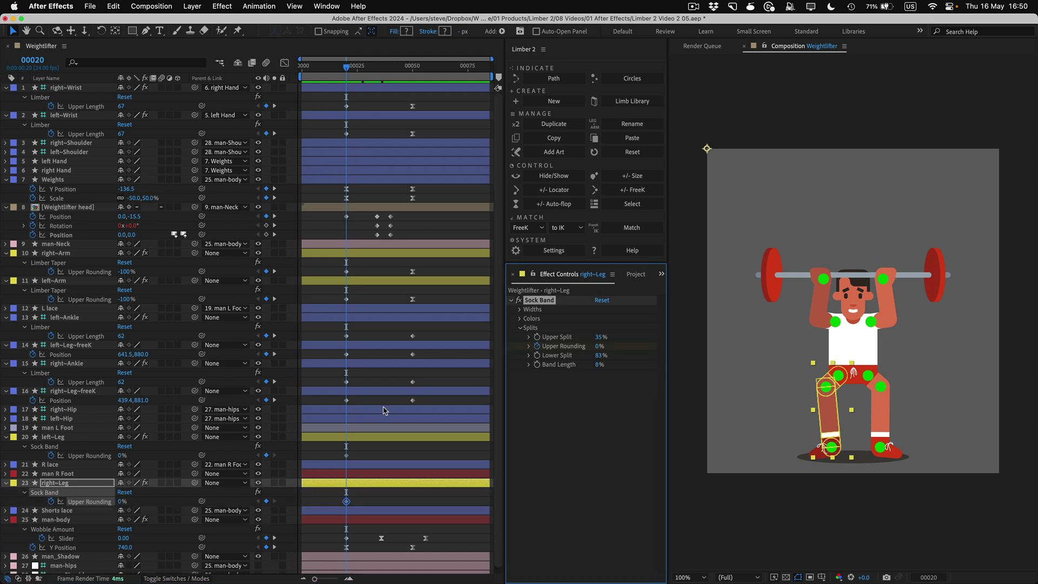
drag(122, 457, 76, 457)
Step: At frame 50, set Upper Rounding to 0% on both legs and preview the weightlifter animation
click(275, 400)
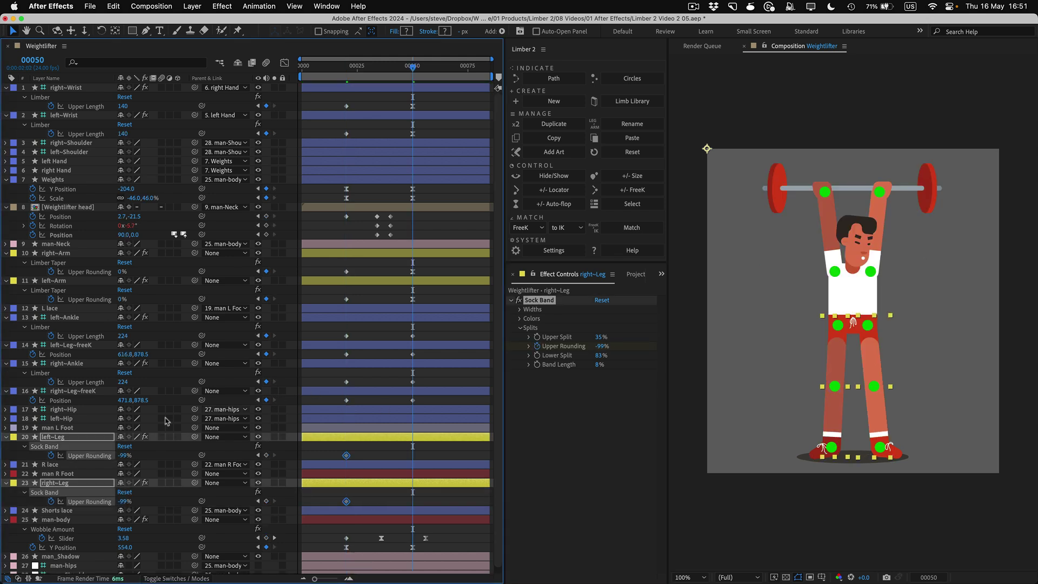
click(124, 458)
text(0)
key(Return)
key(space)
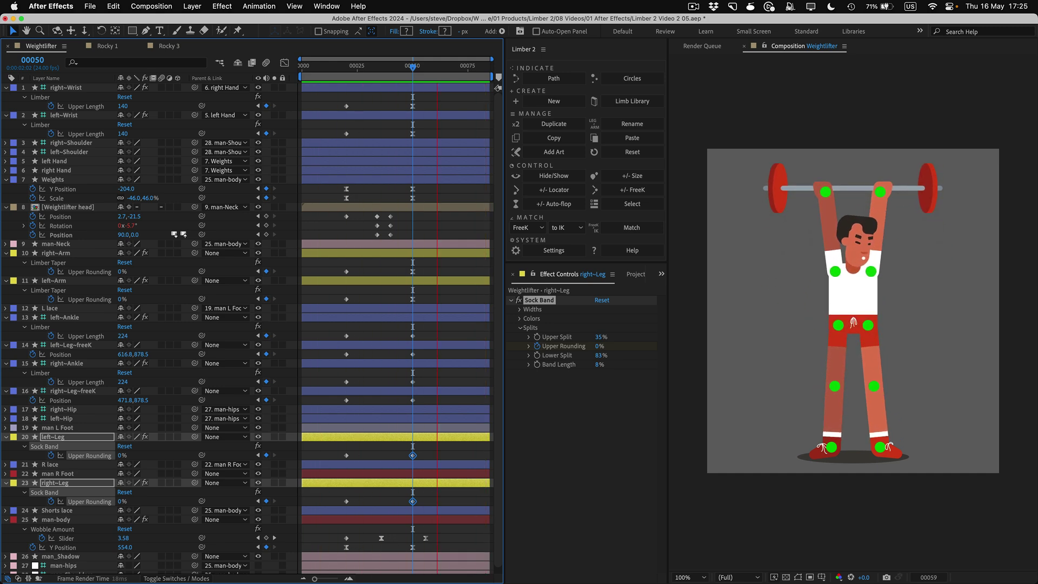
Step: Preview the running-leg animations in the Rocky 1 and Rocky 3 compositions
click(108, 47)
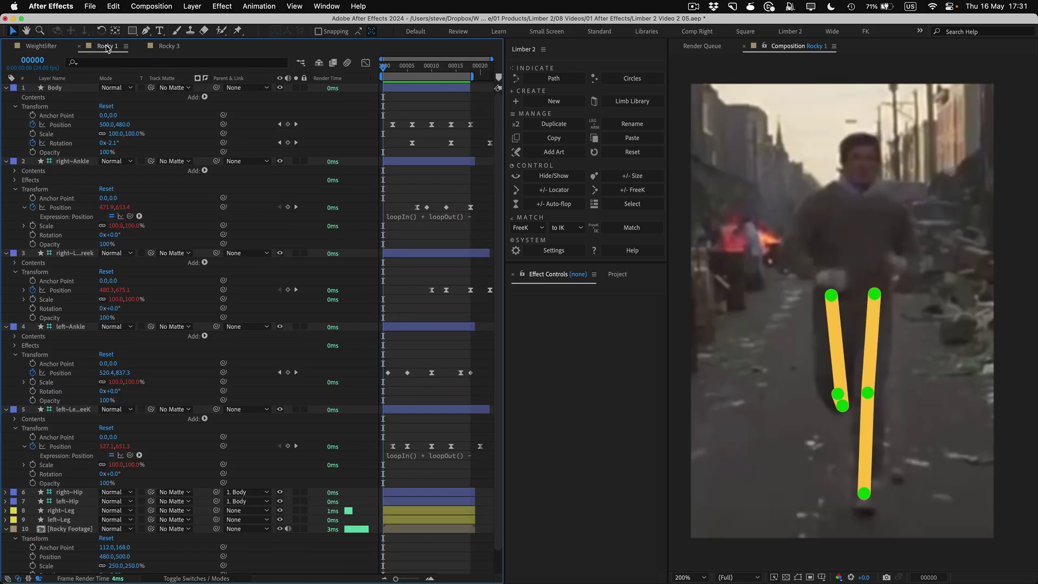
key(space)
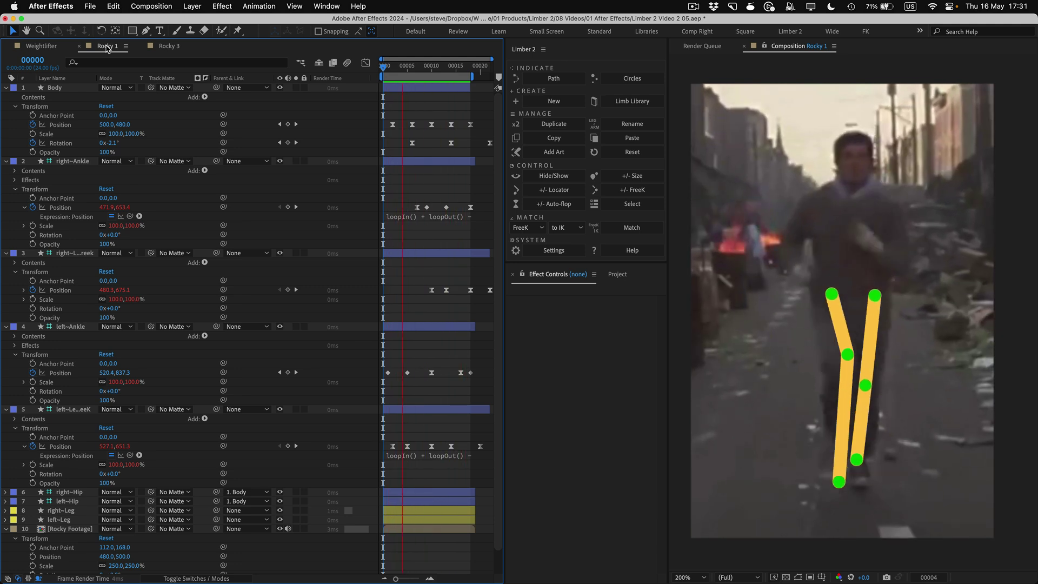
click(170, 46)
key(space)
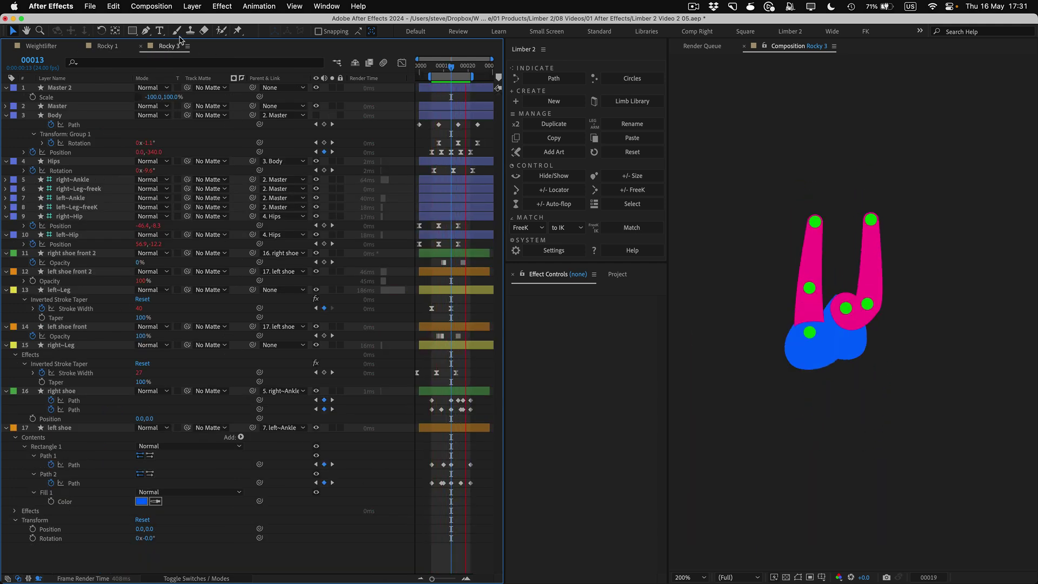